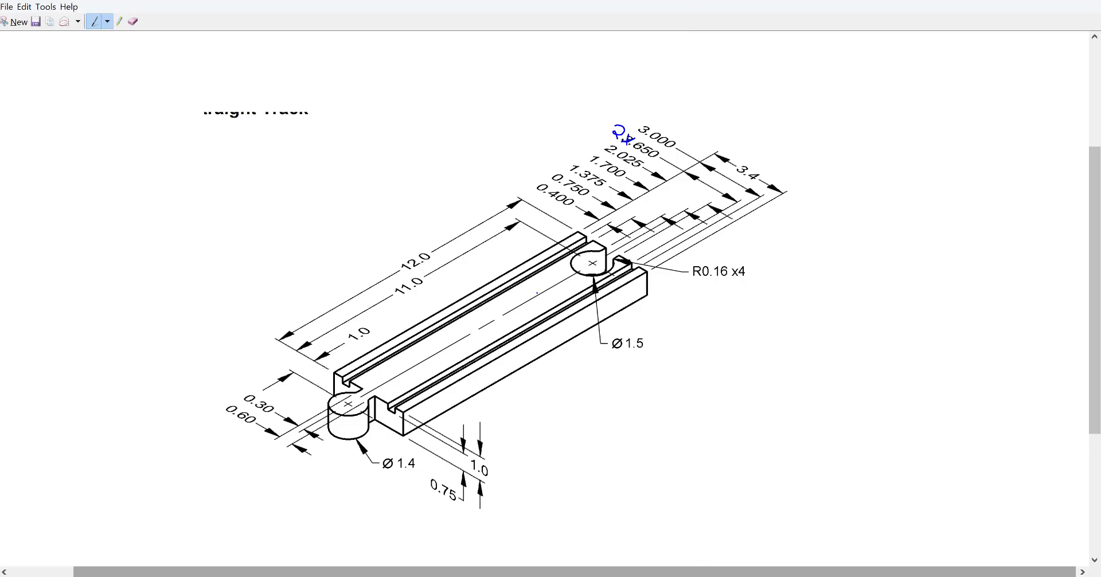
Draw a freehand arrow along the track's length on the reference drawing and switch to the Inventor part
{"action": "mouse_move", "coordinate": [536, 293]}
{"action": "left_mouse_down"}
{"action": "mouse_move", "coordinate": [408, 353]}
{"action": "mouse_move", "coordinate": [403, 376]}
{"action": "mouse_move", "coordinate": [457, 371]}
{"action": "left_mouse_up"}
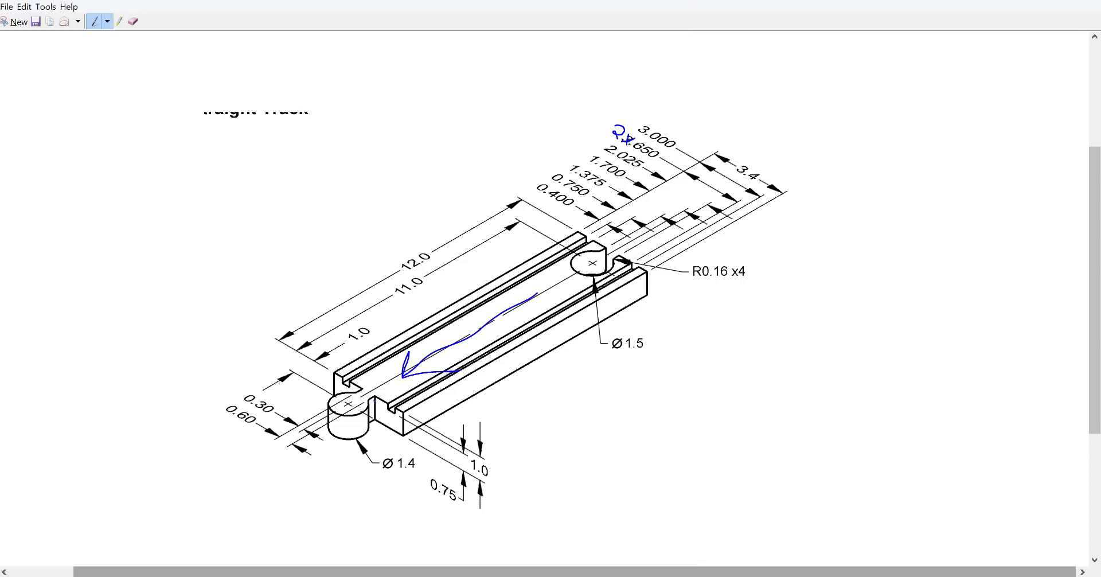
{"action": "mouse_move", "coordinate": [741, 1]}
{"action": "left_mouse_down"}
{"action": "mouse_move", "coordinate": [255, 214]}
{"action": "mouse_move", "coordinate": [2, 223]}
{"action": "left_mouse_up"}
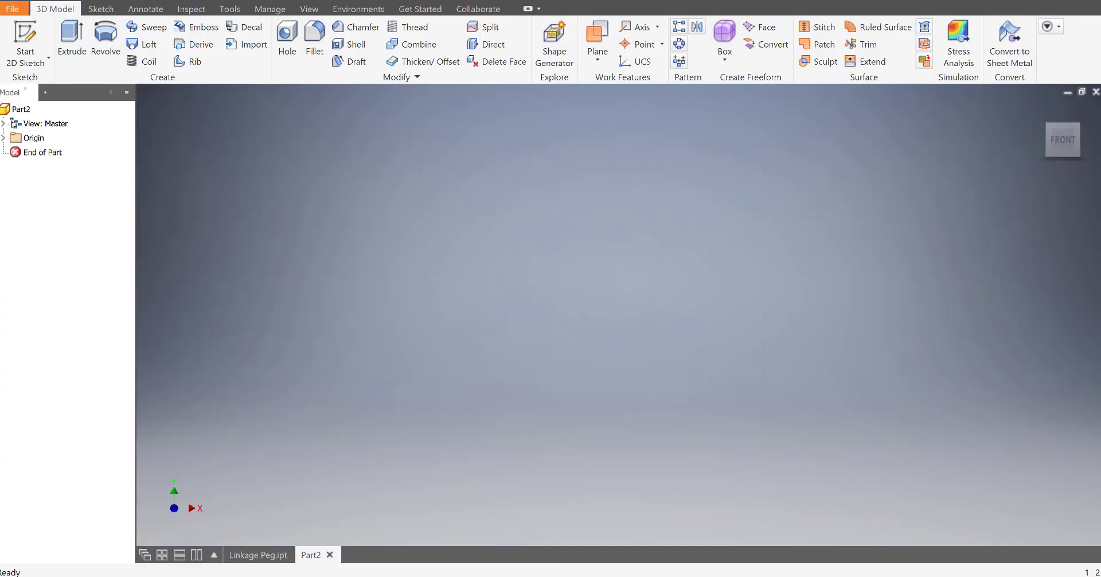
Start a sketch on the front plane and draw the profile's left side, base about 0.74 in long and right side about 0.21 in high
{"action": "left_click", "coordinate": [19, 38]}
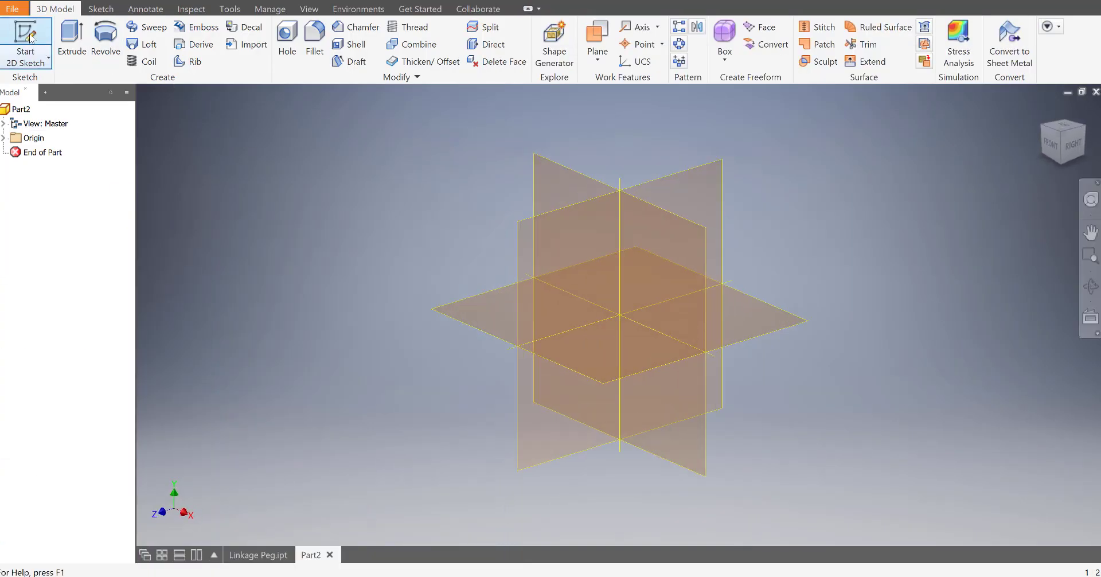
{"action": "left_click", "coordinate": [543, 179]}
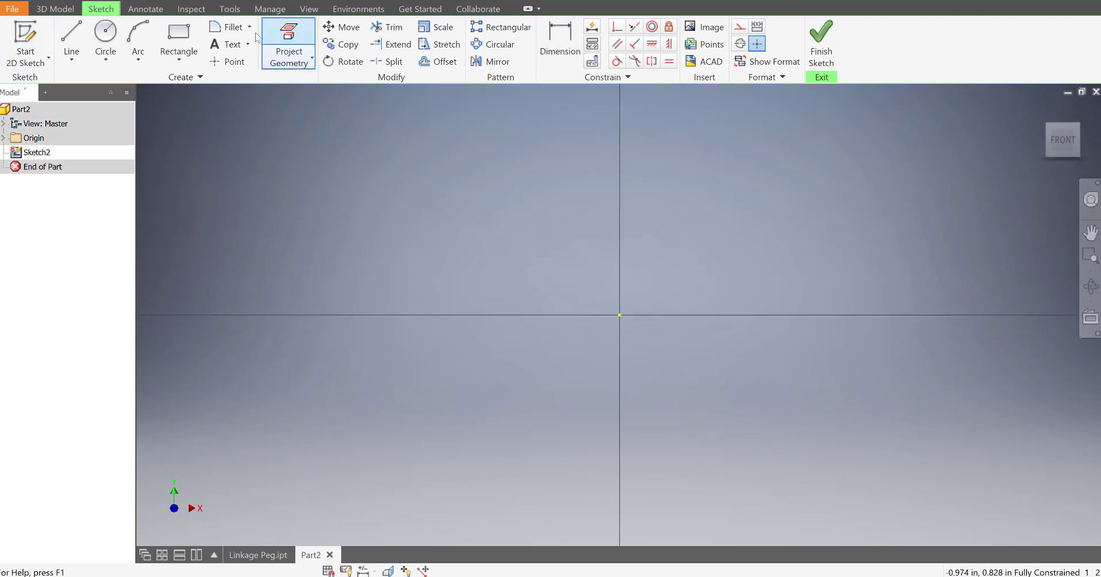
{"action": "left_click", "coordinate": [526, 170]}
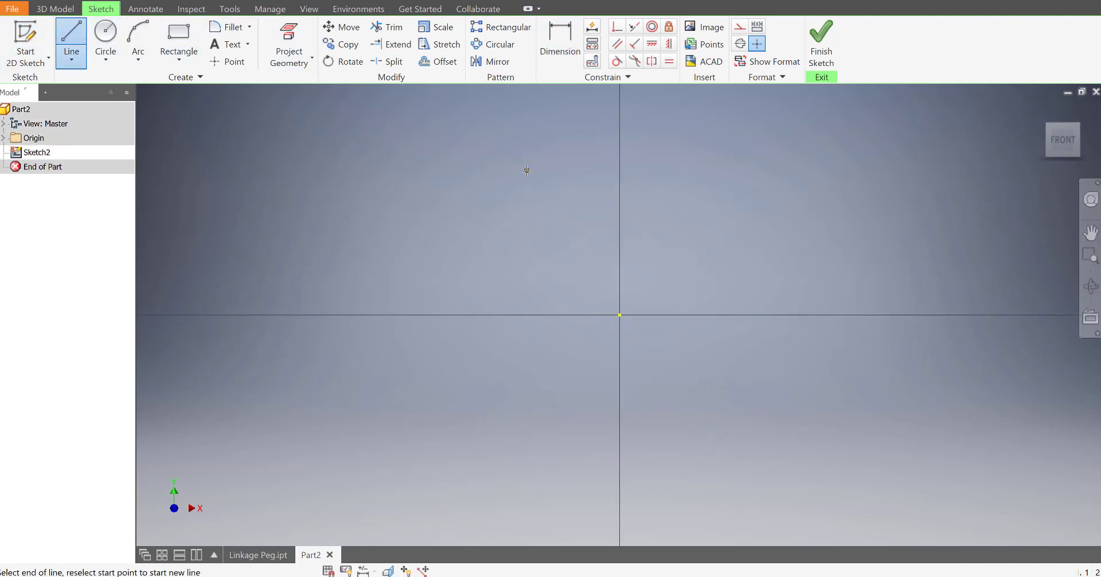
{"action": "left_click", "coordinate": [526, 241]}
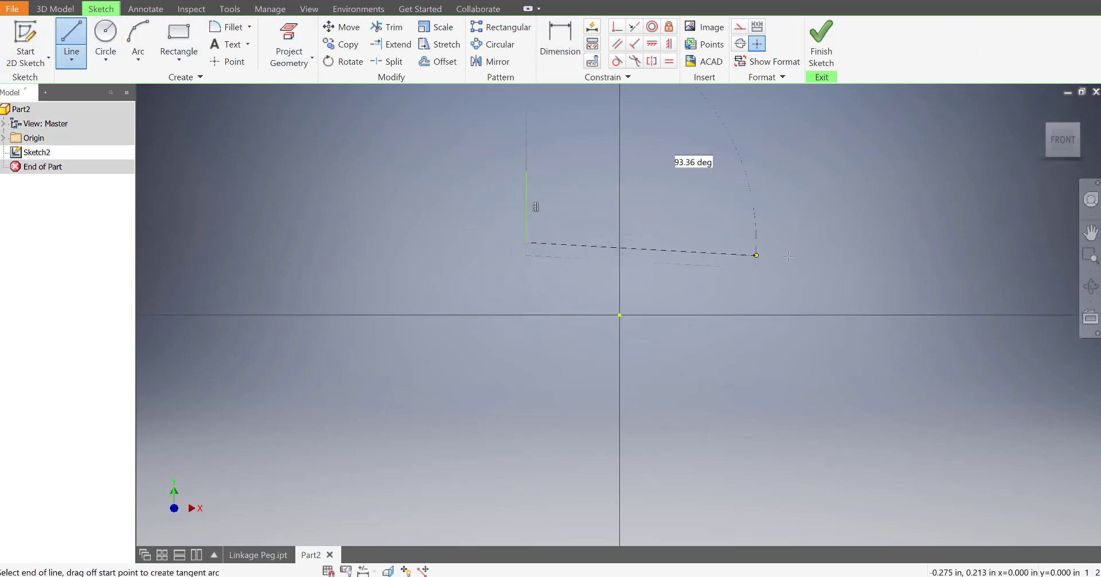
{"action": "left_click", "coordinate": [778, 242]}
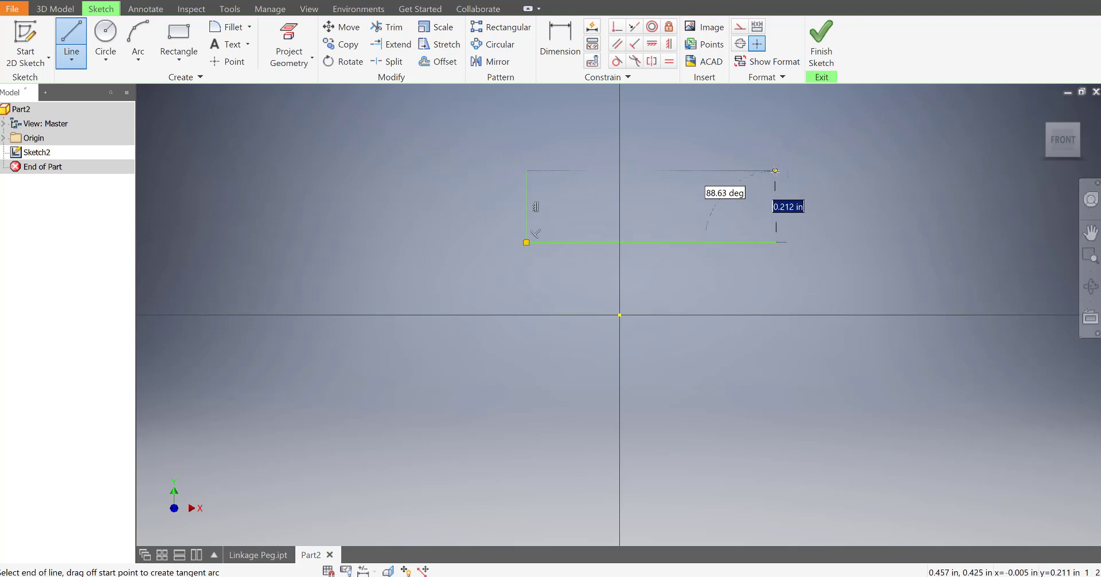
{"action": "left_click", "coordinate": [777, 170]}
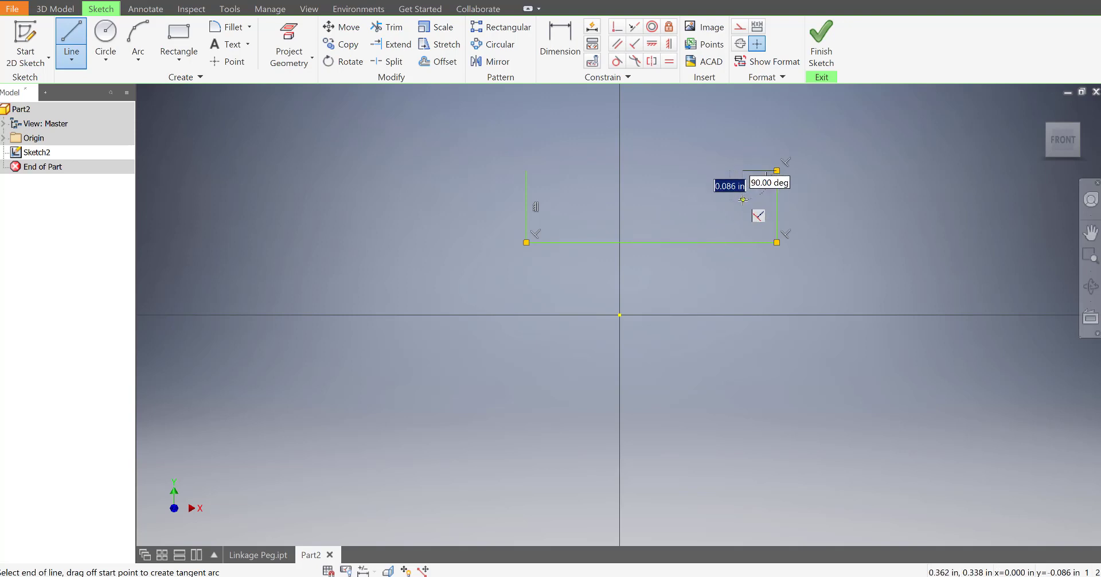
Close the profile with a top edge containing two rectangular notches, each about 0.08 in wide and 0.086 in deep
{"action": "left_click", "coordinate": [742, 170]}
{"action": "left_click", "coordinate": [743, 199]}
{"action": "left_click", "coordinate": [715, 200]}
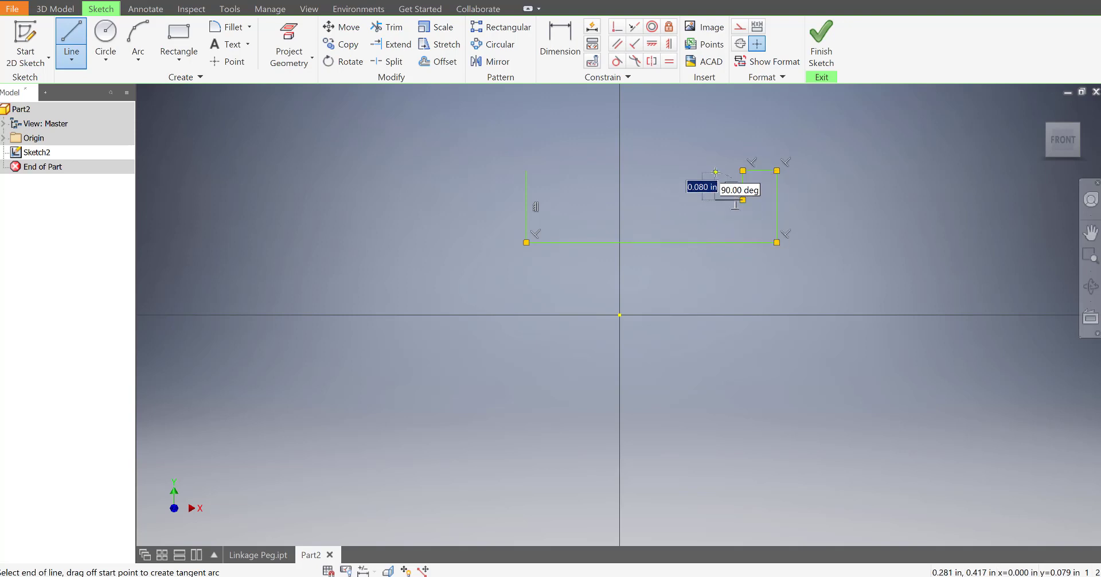
{"action": "left_click", "coordinate": [715, 170]}
{"action": "left_click", "coordinate": [584, 171]}
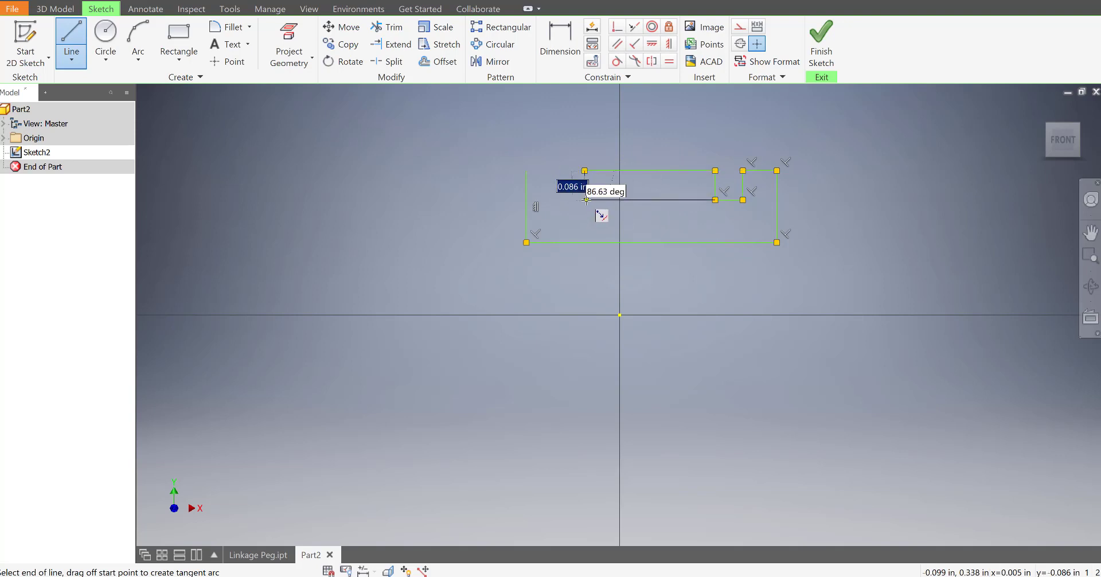
{"action": "left_click", "coordinate": [585, 199]}
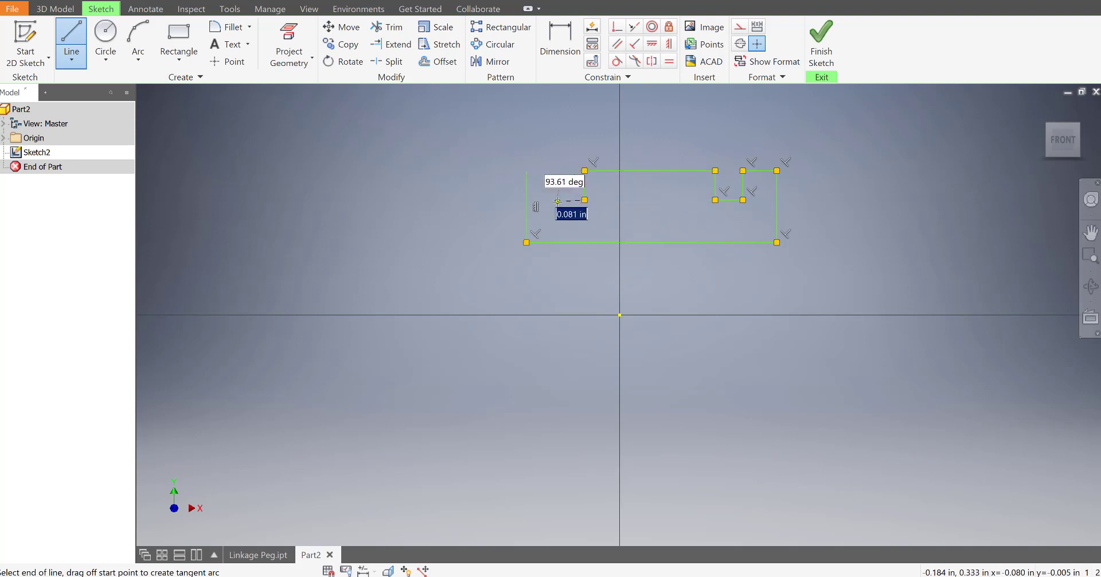
{"action": "left_click", "coordinate": [556, 200]}
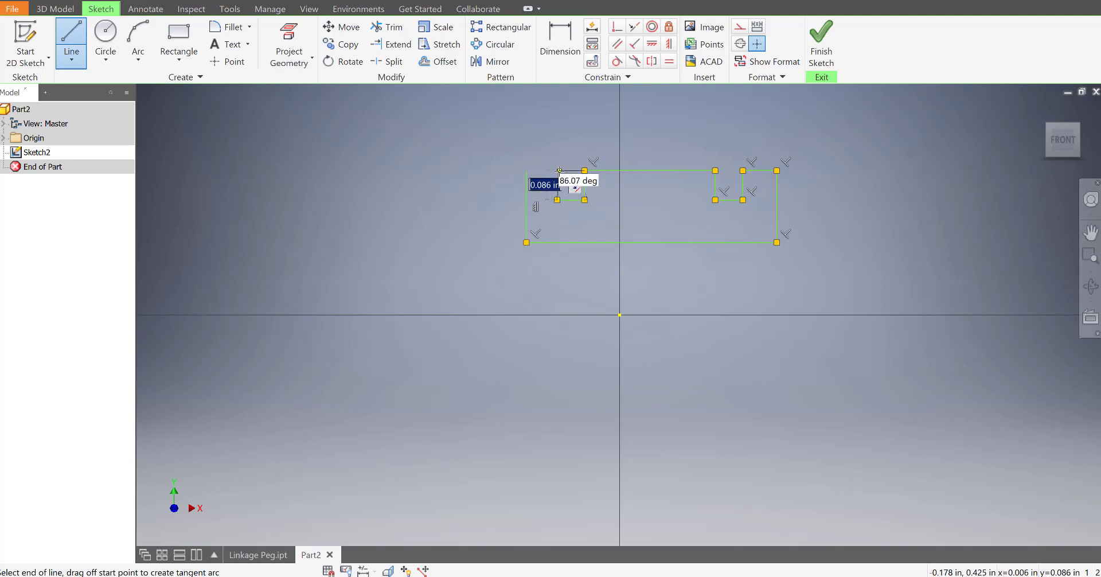
{"action": "left_click", "coordinate": [557, 170]}
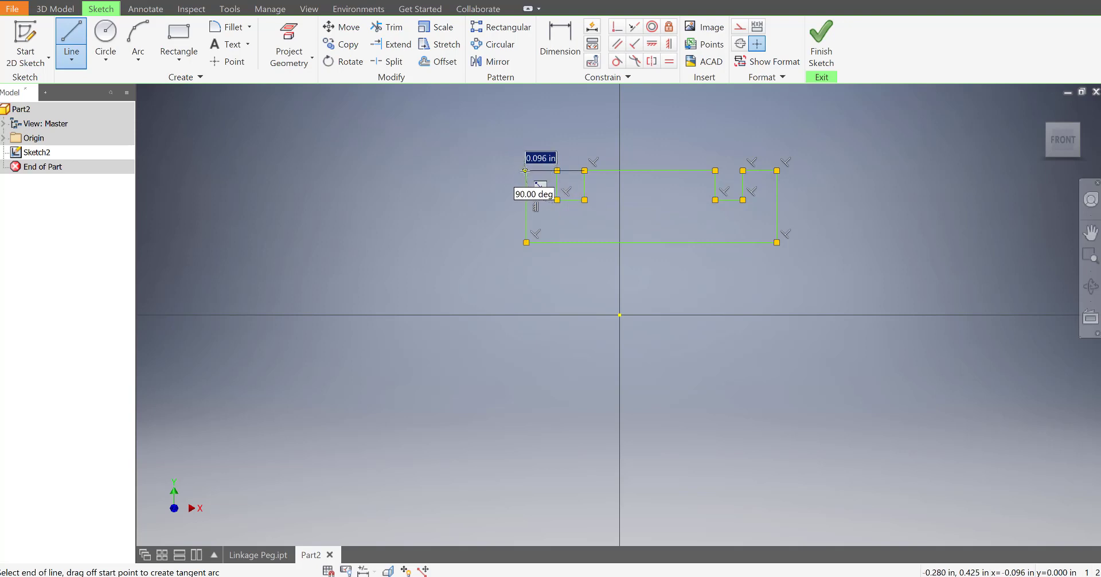
{"action": "left_click", "coordinate": [525, 170]}
Dimension the profile's base width and set it to 3.4 in
{"action": "scroll", "coordinate": [717, 155], "scroll_direction": "up", "scroll_amount": 3}
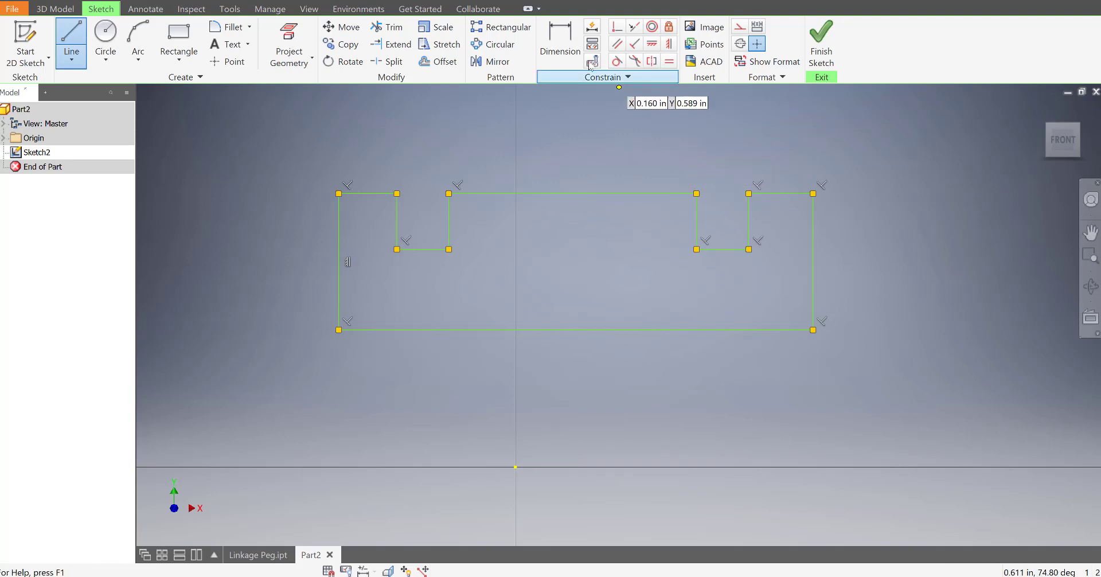
{"action": "left_click", "coordinate": [574, 57]}
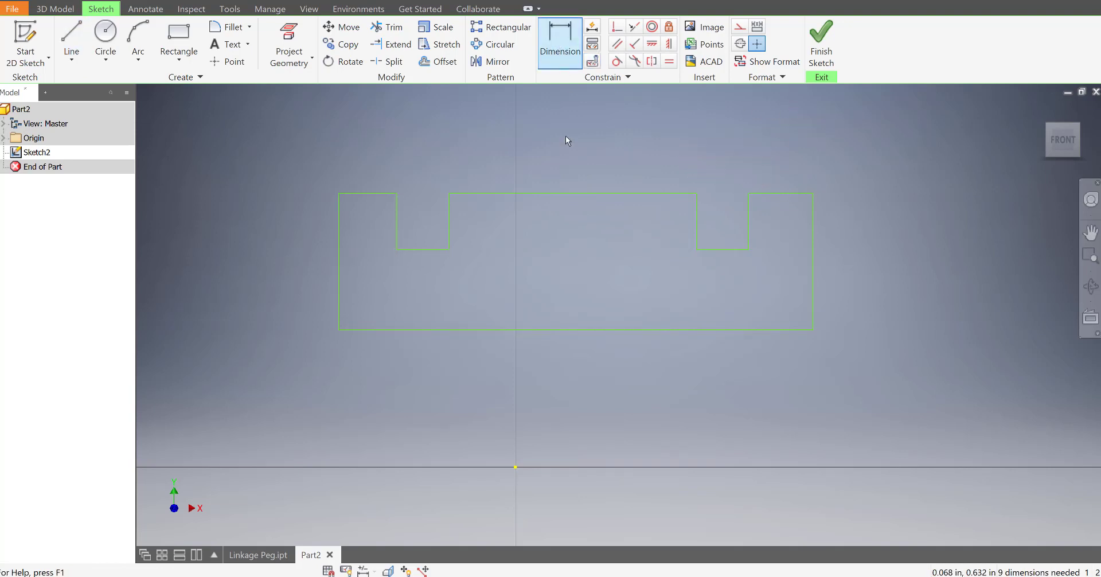
{"action": "left_click", "coordinate": [587, 332]}
{"action": "left_click", "coordinate": [579, 386]}
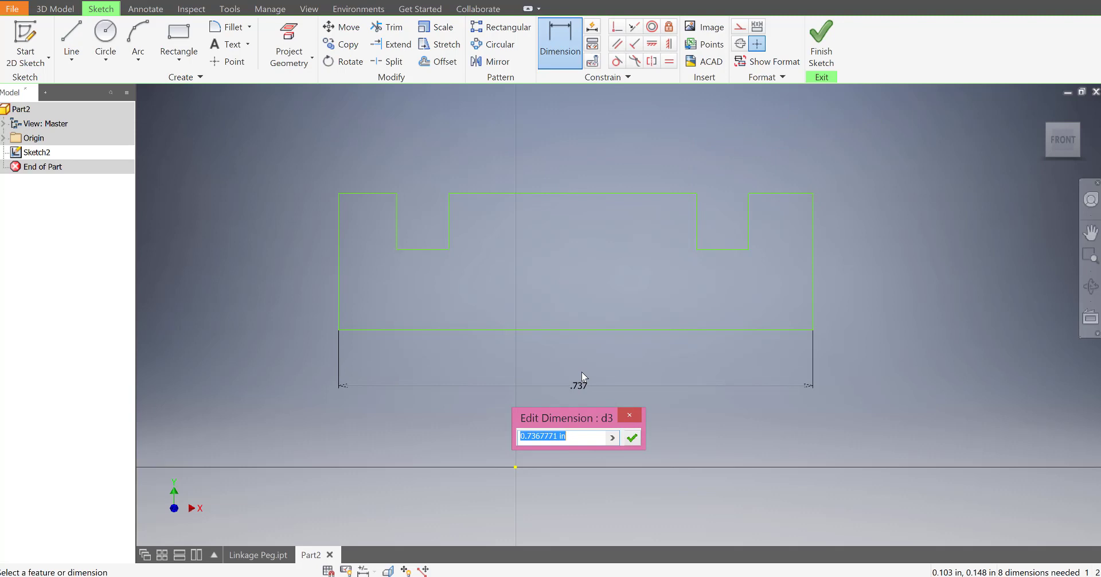
{"action": "type", "text": "3.4"}
{"action": "key", "text": "Return"}
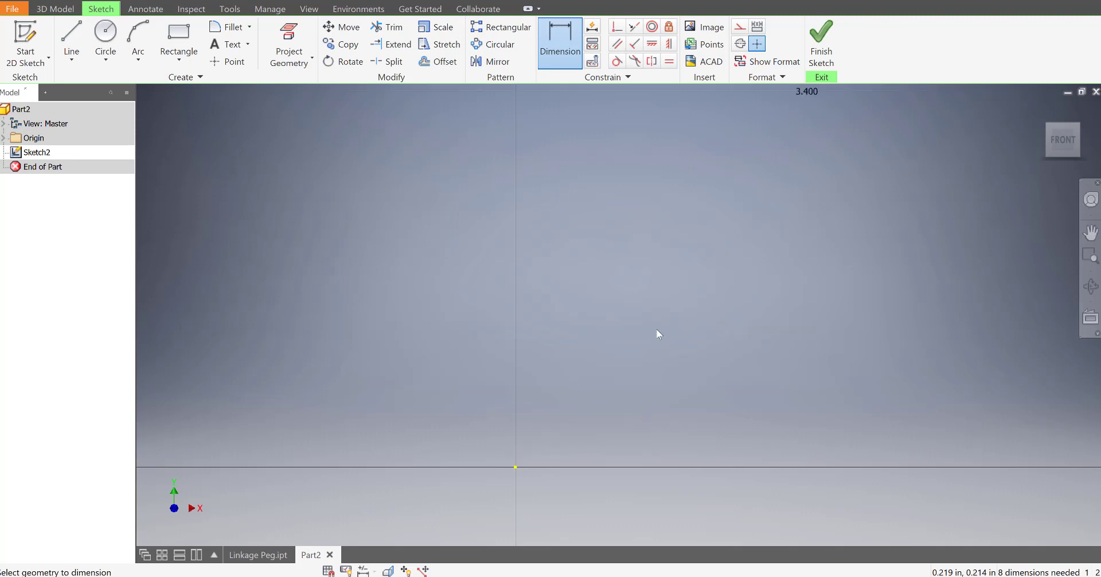
{"action": "scroll", "coordinate": [656, 329], "scroll_direction": "up", "scroll_amount": 6}
{"action": "scroll", "coordinate": [689, 284], "scroll_direction": "down", "scroll_amount": 4}
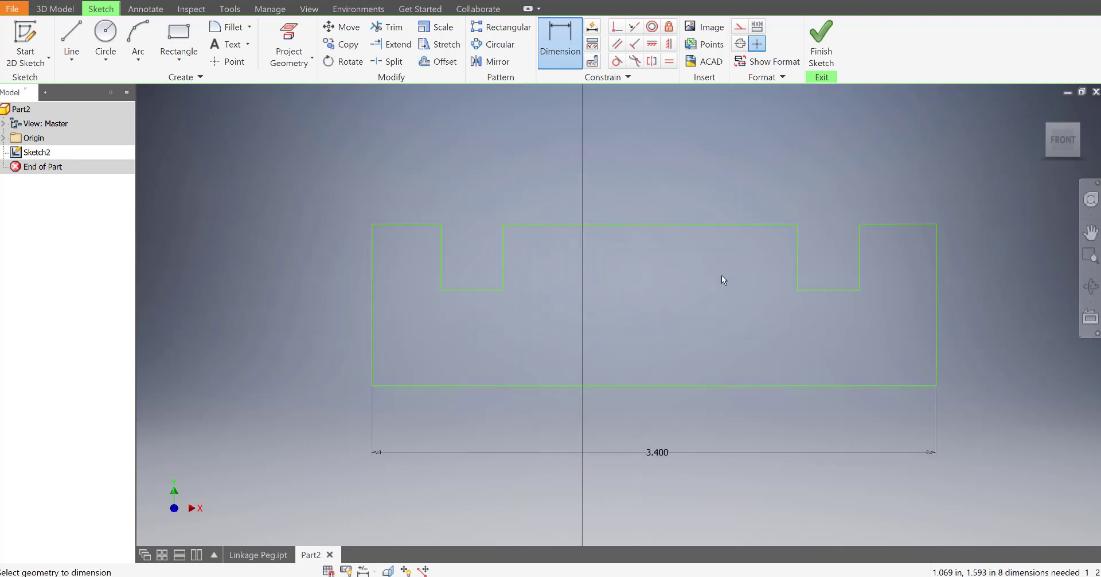
In Snipping Tool, circle the notch positions 0.400, 0.750, 2.650 and 3.000 on the drawing, strike out 2.025, and return to the Inventor sketch
{"action": "mouse_move", "coordinate": [0, 129]}
{"action": "left_mouse_down"}
{"action": "mouse_move", "coordinate": [156, 171]}
{"action": "mouse_move", "coordinate": [427, 89]}
{"action": "left_mouse_up"}
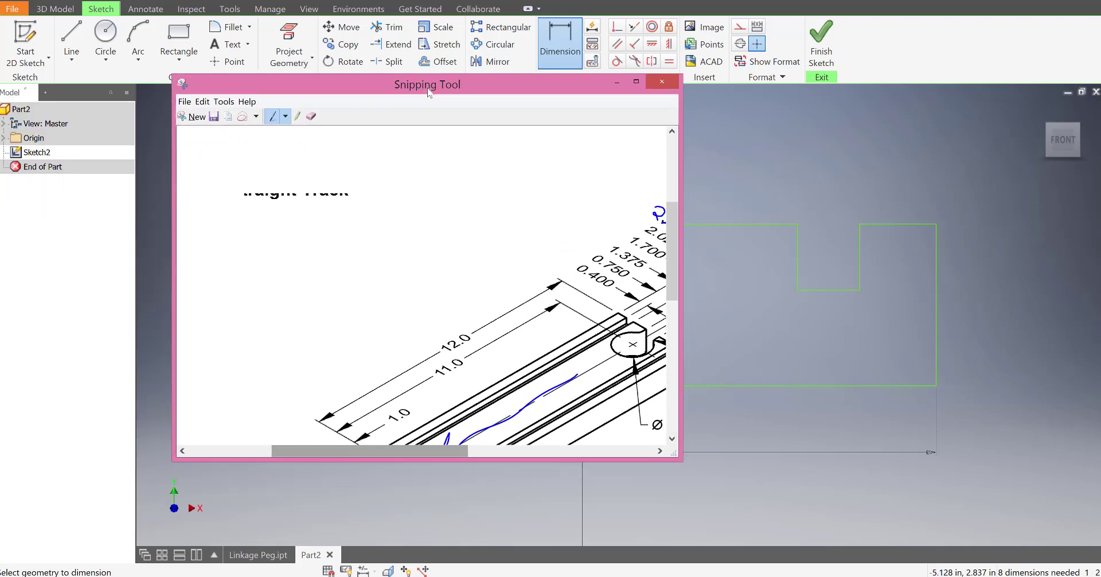
{"action": "left_click_drag", "start_coordinate": [388, 451], "coordinate": [506, 449]}
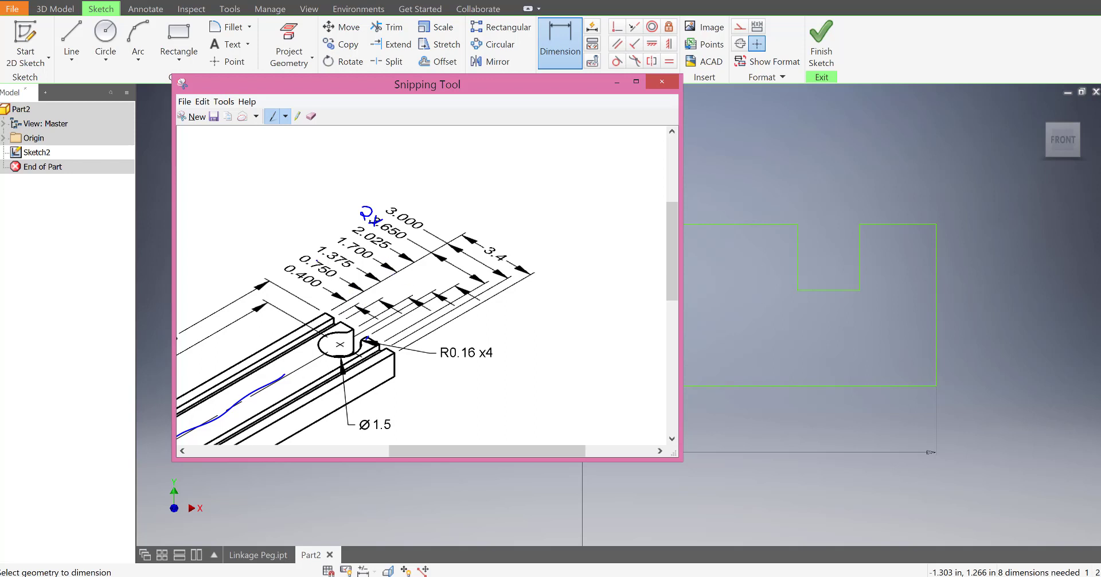
{"action": "mouse_move", "coordinate": [317, 253]}
{"action": "left_mouse_down"}
{"action": "mouse_move", "coordinate": [284, 275]}
{"action": "mouse_move", "coordinate": [333, 286]}
{"action": "mouse_move", "coordinate": [321, 258]}
{"action": "mouse_move", "coordinate": [391, 254]}
{"action": "mouse_move", "coordinate": [426, 212]}
{"action": "mouse_move", "coordinate": [344, 226]}
{"action": "mouse_move", "coordinate": [351, 233]}
{"action": "left_mouse_up"}
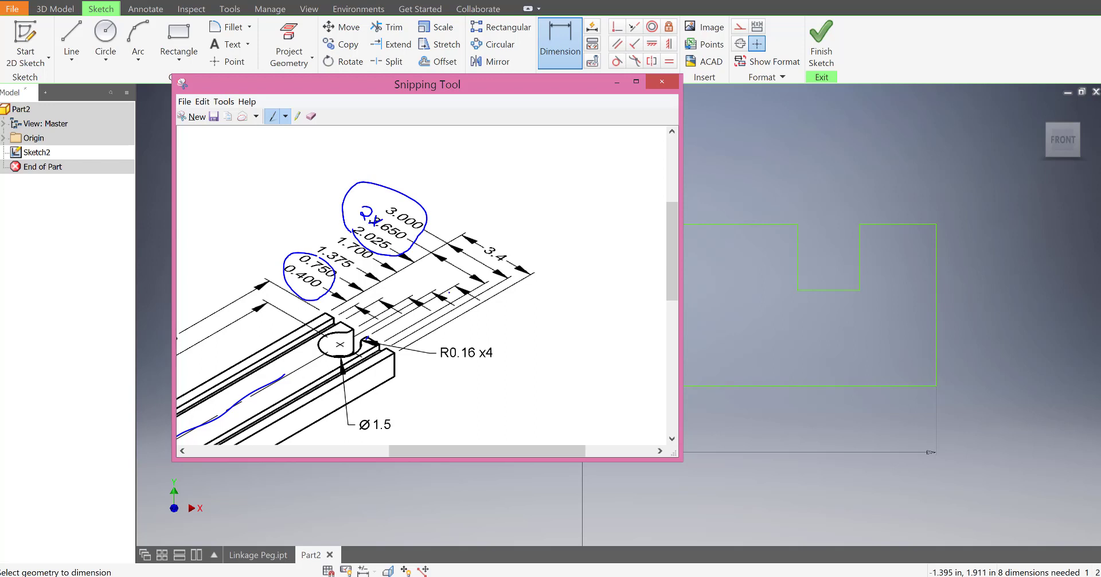
{"action": "left_click_drag", "start_coordinate": [362, 245], "coordinate": [382, 230]}
{"action": "left_click_drag", "start_coordinate": [396, 81], "coordinate": [0, 105]}
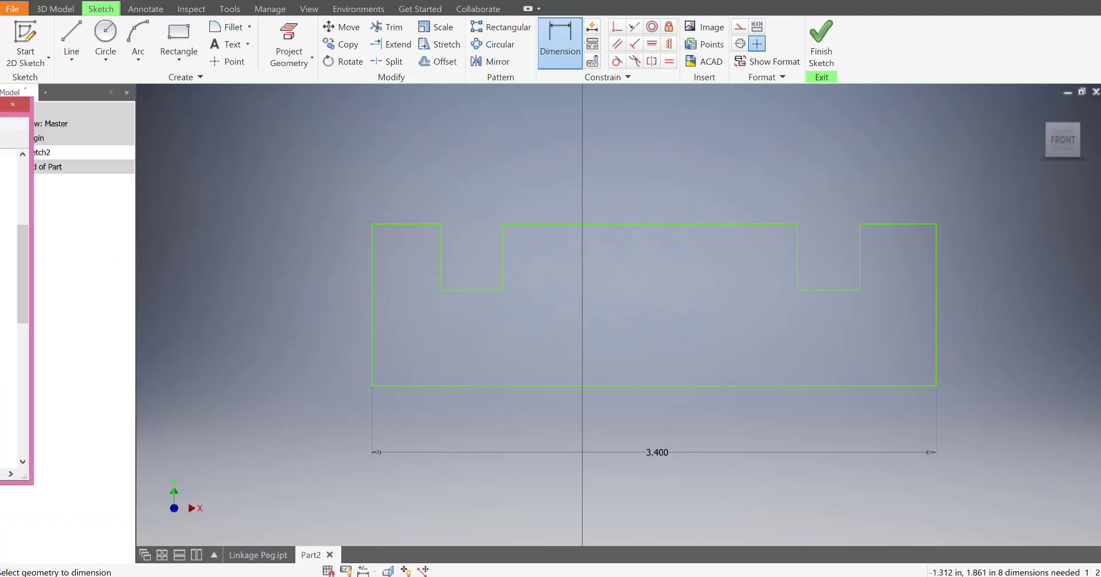
Dimension the distance from the profile's left side to the right notch's outer wall as 3 in
{"action": "left_click", "coordinate": [541, 39]}
{"action": "left_click", "coordinate": [371, 260]}
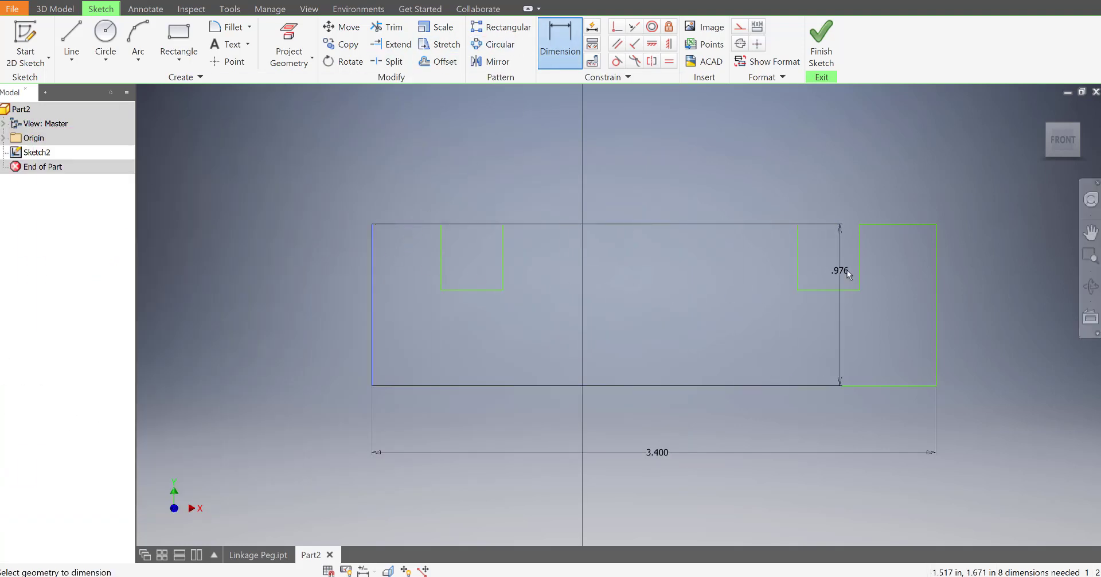
{"action": "left_click", "coordinate": [859, 267]}
{"action": "left_click", "coordinate": [706, 108]}
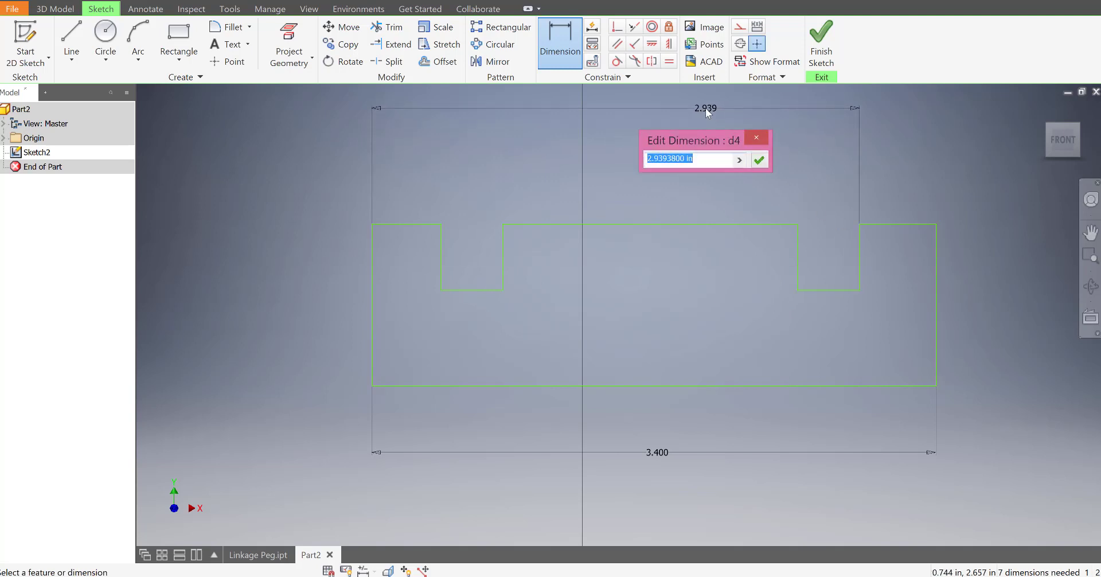
{"action": "type", "text": "3"}
{"action": "key", "text": "Return"}
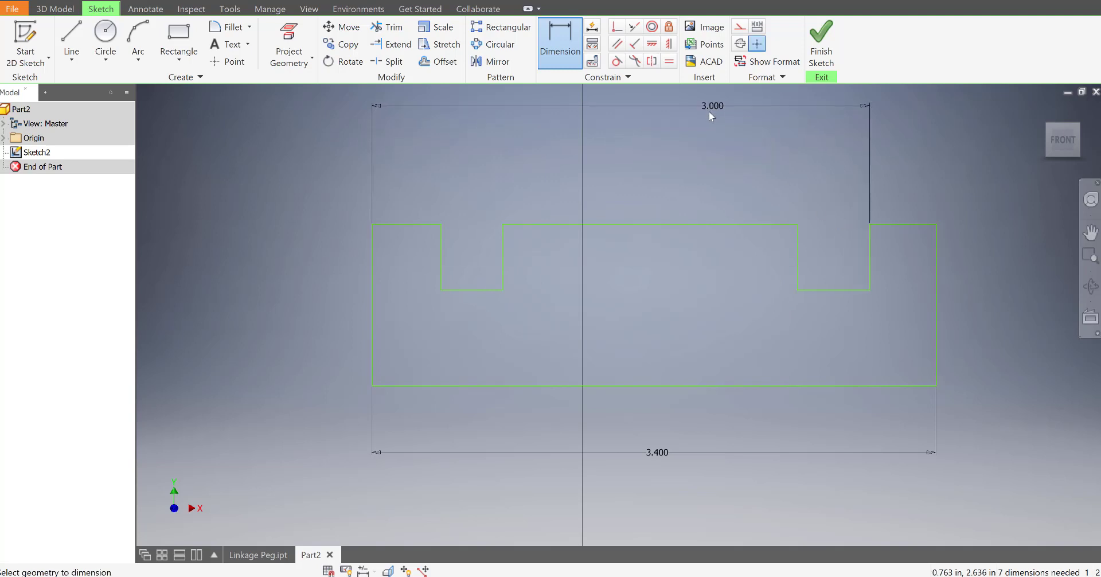
Dimension the distance from the profile's left side to the right notch's inner wall as 2.65 in
{"action": "left_click", "coordinate": [372, 274]}
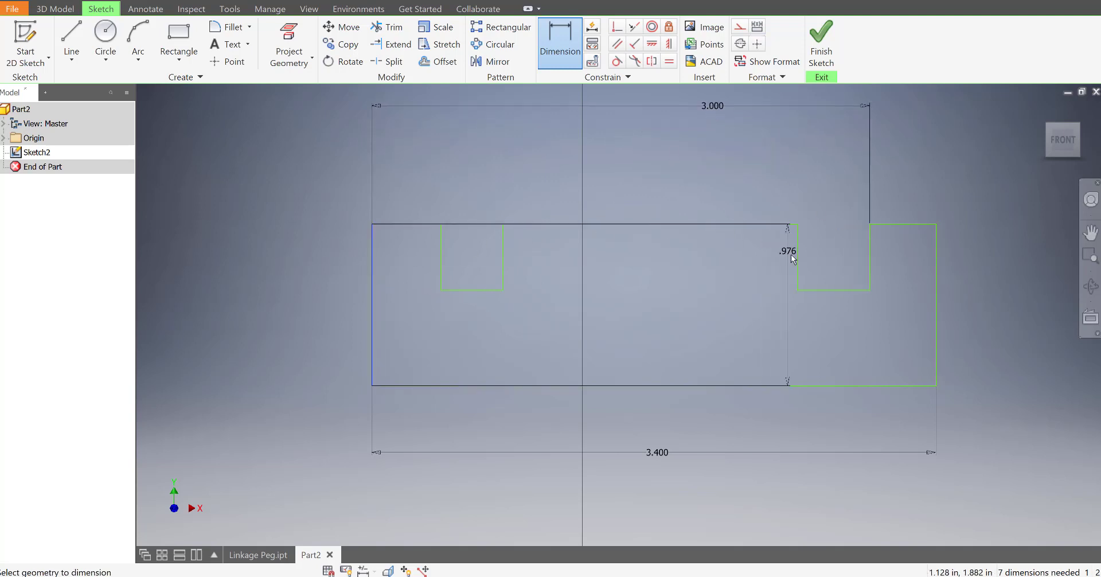
{"action": "left_click", "coordinate": [795, 245]}
{"action": "left_click", "coordinate": [619, 137]}
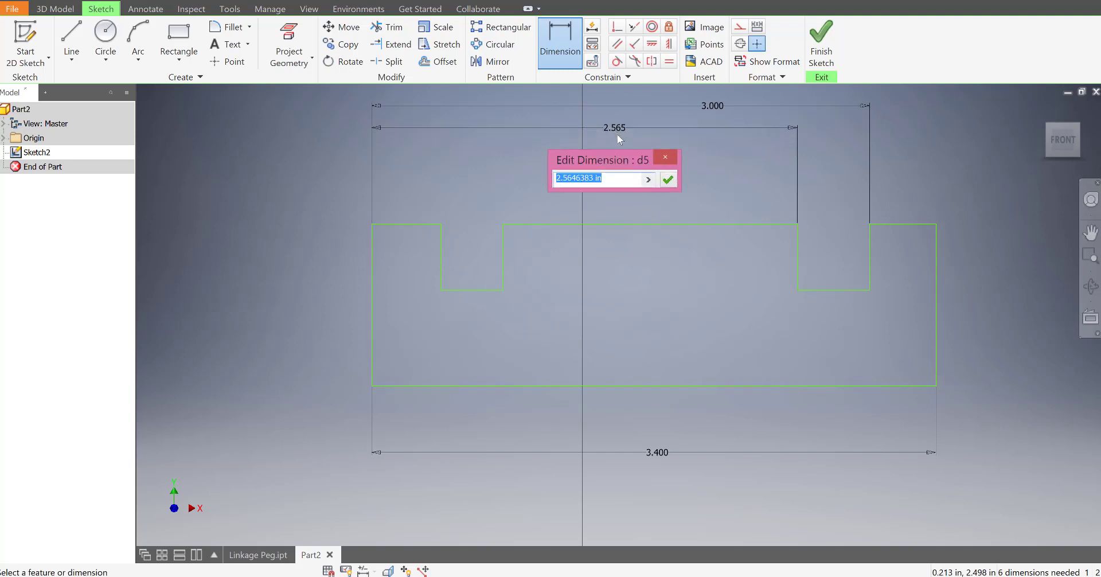
{"action": "type", "text": "2.65"}
{"action": "key", "text": "Return"}
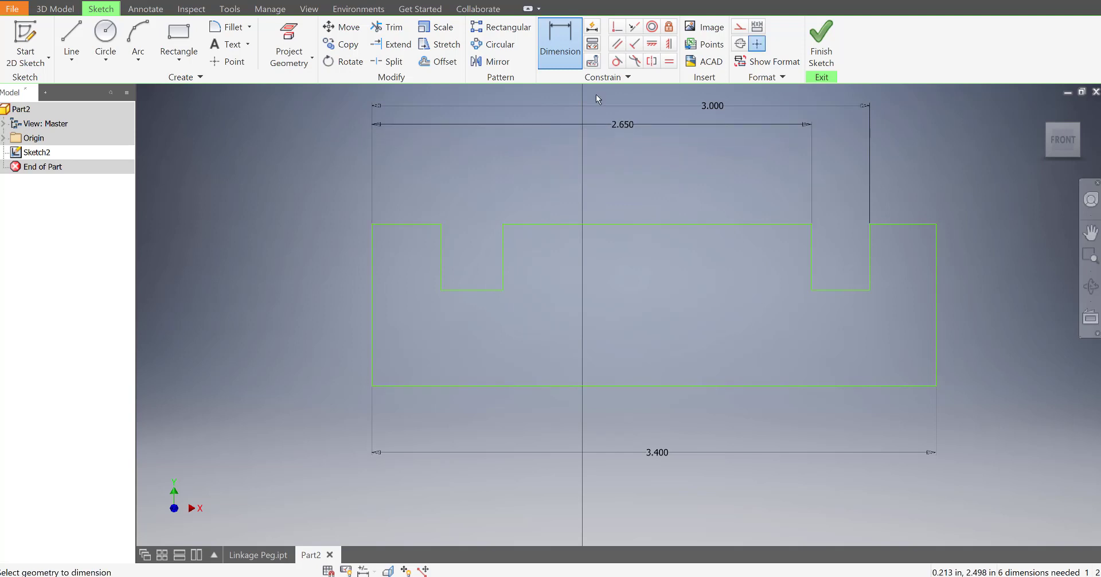
Dimension the distance from the profile's left side to the left notch's inner wall as 0.75 in
{"action": "left_click", "coordinate": [372, 281]}
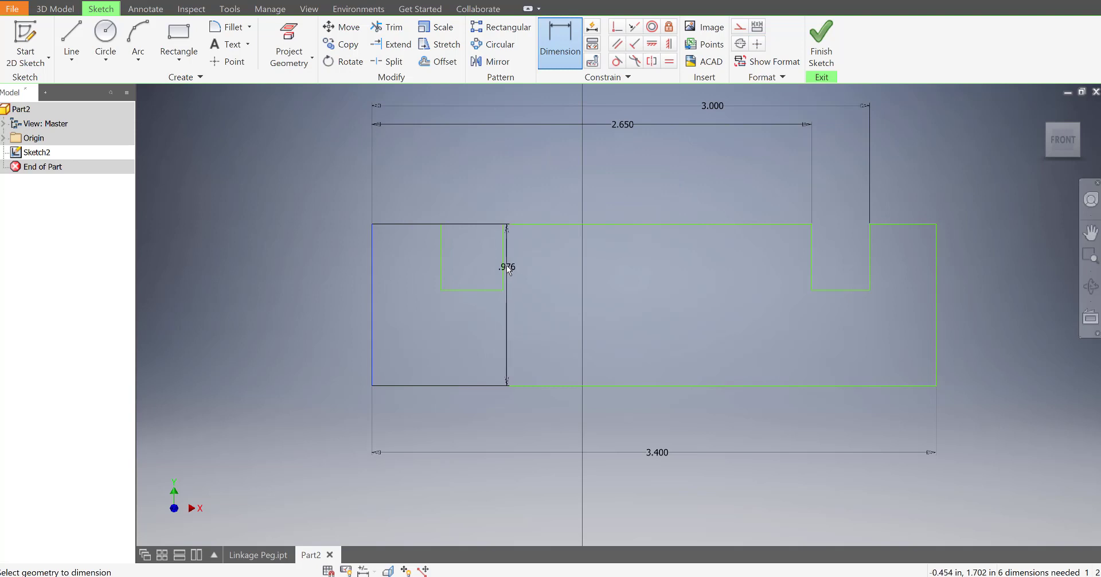
{"action": "left_click", "coordinate": [501, 262]}
{"action": "left_click", "coordinate": [455, 144]}
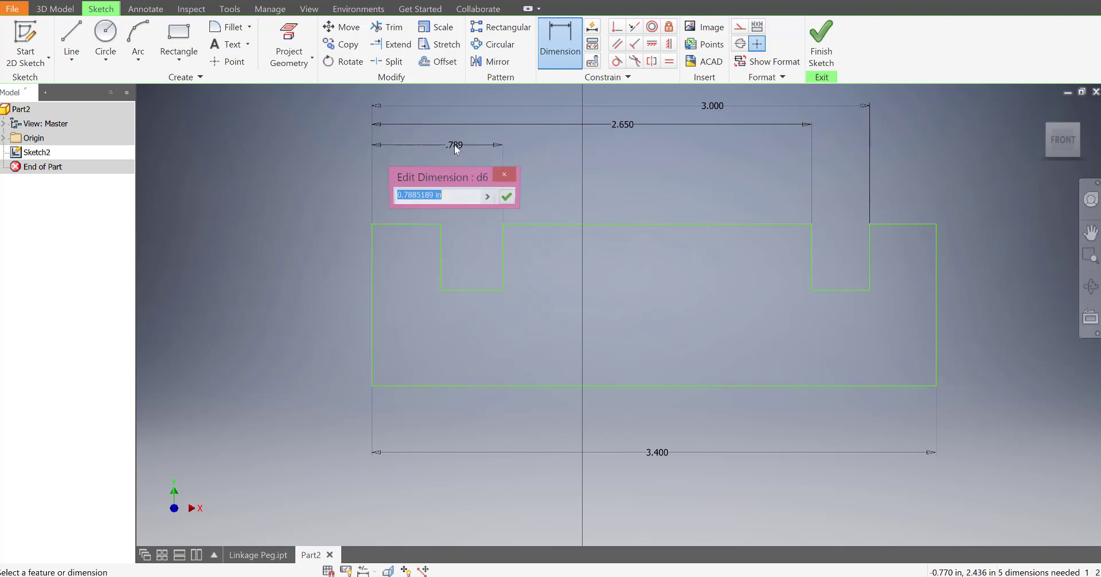
{"action": "type", "text": ".75"}
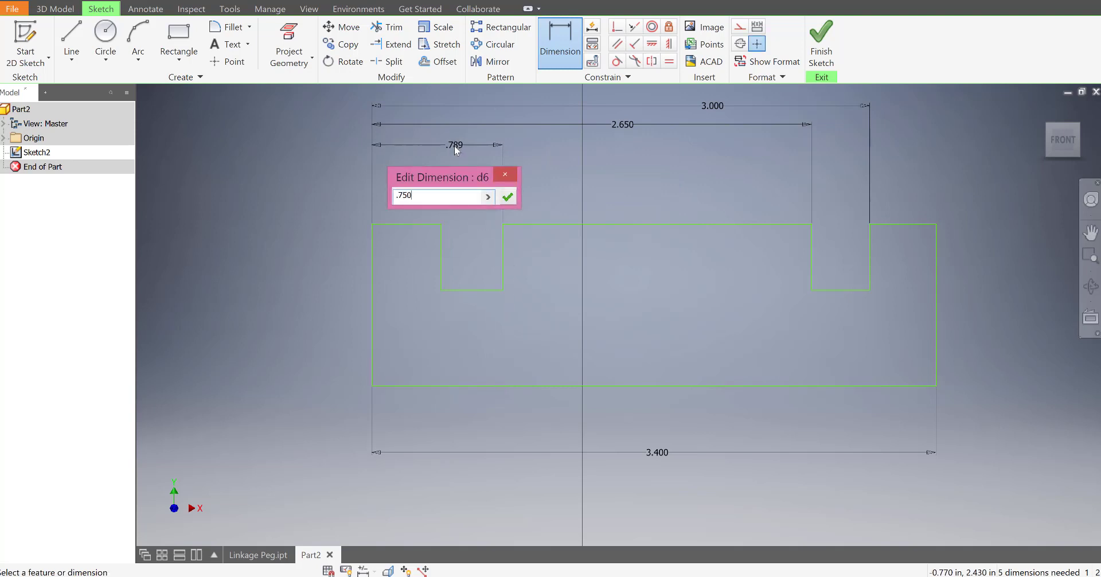
{"action": "key", "text": "Return"}
Dimension the distance from the profile's left side to the left notch's outer wall as 0.4 in
{"action": "left_click", "coordinate": [372, 264]}
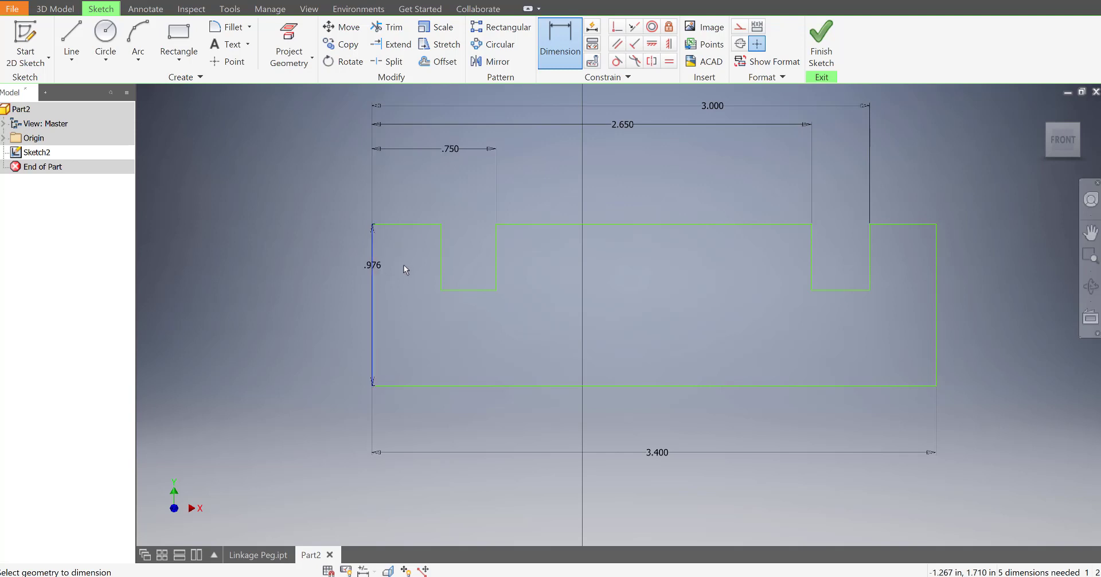
{"action": "left_click", "coordinate": [440, 266]}
{"action": "left_click", "coordinate": [410, 180]}
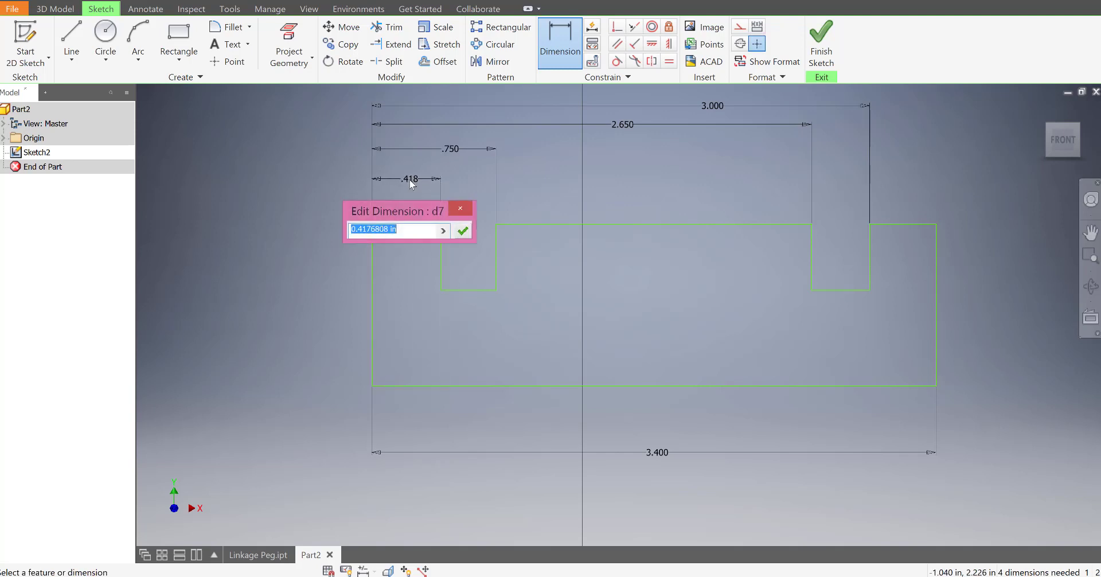
{"action": "type", "text": ".4"}
{"action": "key", "text": "Return"}
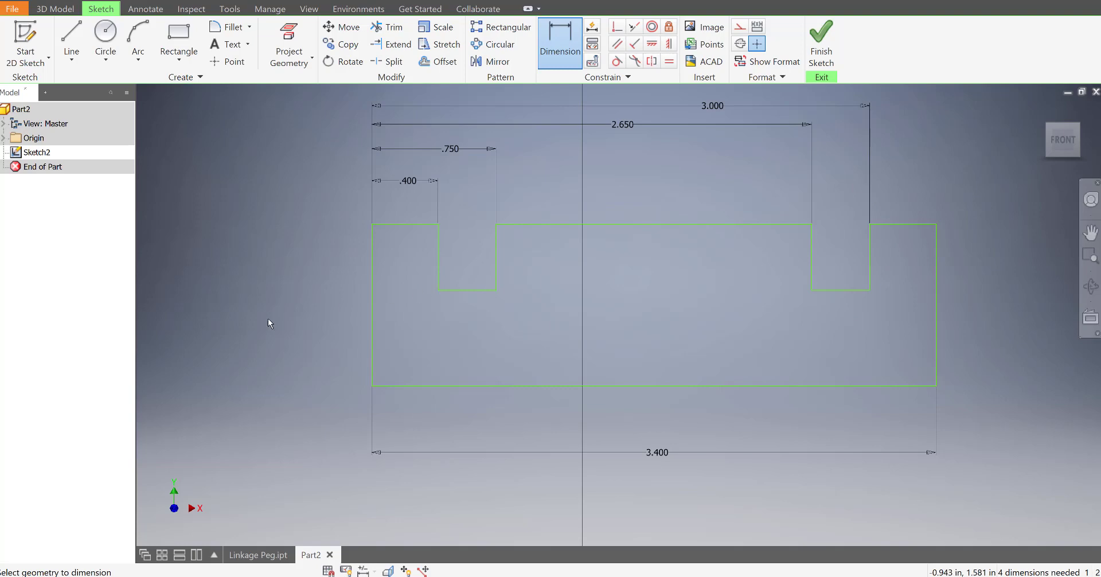
Switch to the reference drawing and mark the 1.0 and 0.75 height dimensions in pen
{"action": "key", "text": "alt+Tab"}
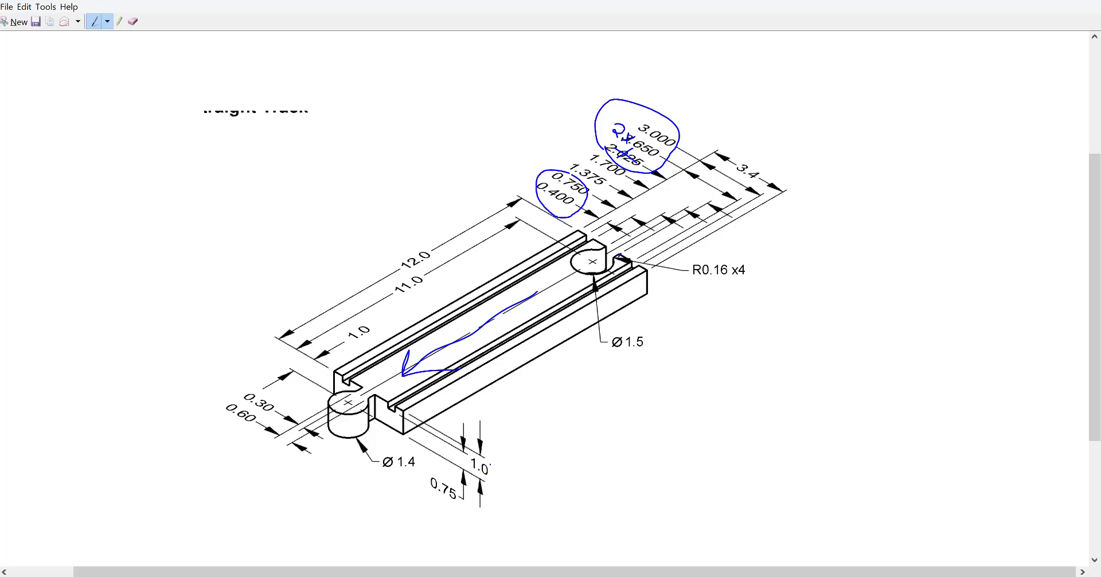
{"action": "scroll", "coordinate": [507, 297], "scroll_direction": "down", "scroll_amount": 1}
{"action": "left_click_drag", "start_coordinate": [499, 461], "coordinate": [431, 486]}
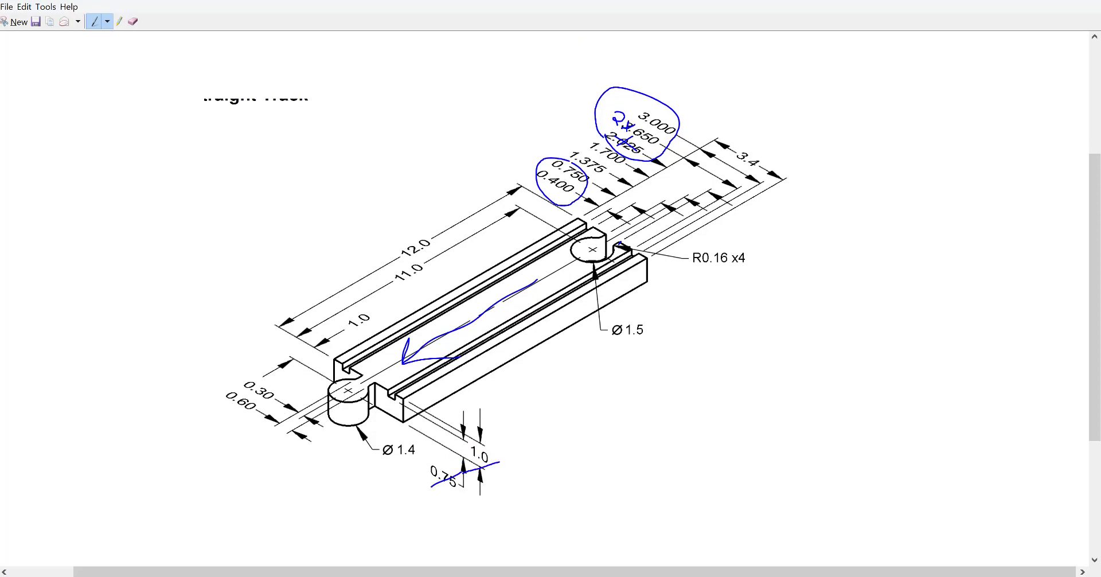
{"action": "left_click_drag", "start_coordinate": [610, 1], "coordinate": [0, 195]}
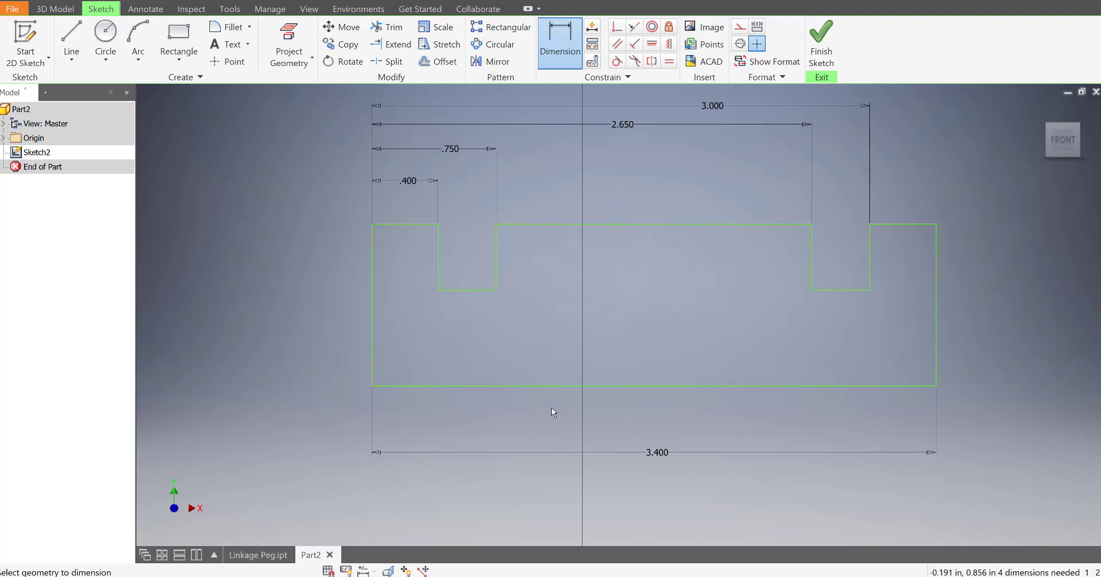
Dimension the overall height of the profile's right side as 1 in
{"action": "left_click", "coordinate": [936, 317]}
{"action": "left_click", "coordinate": [980, 304]}
{"action": "type", "text": "1"}
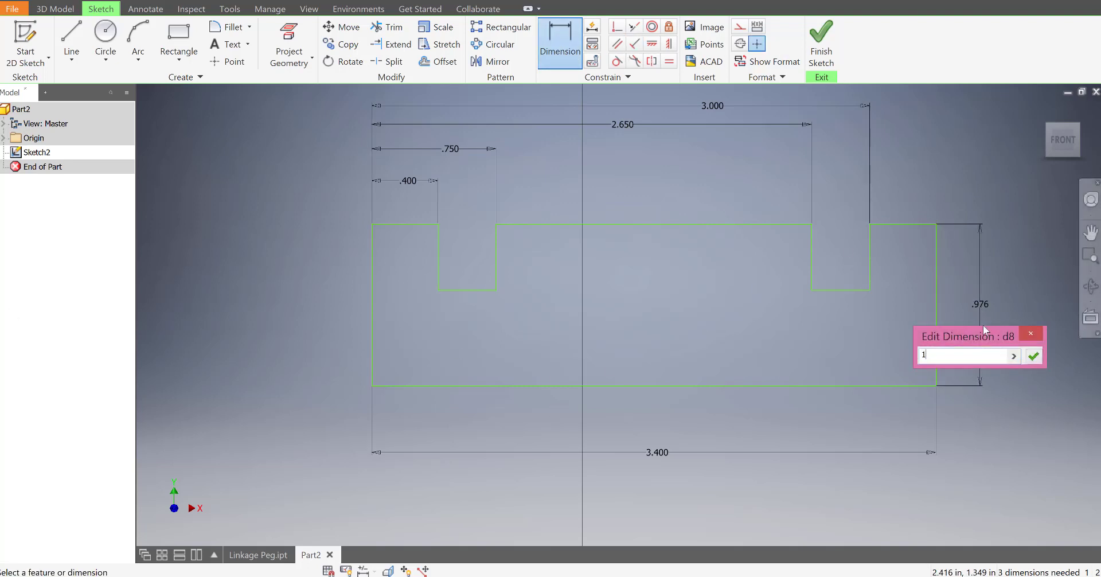
{"action": "key", "text": "Return"}
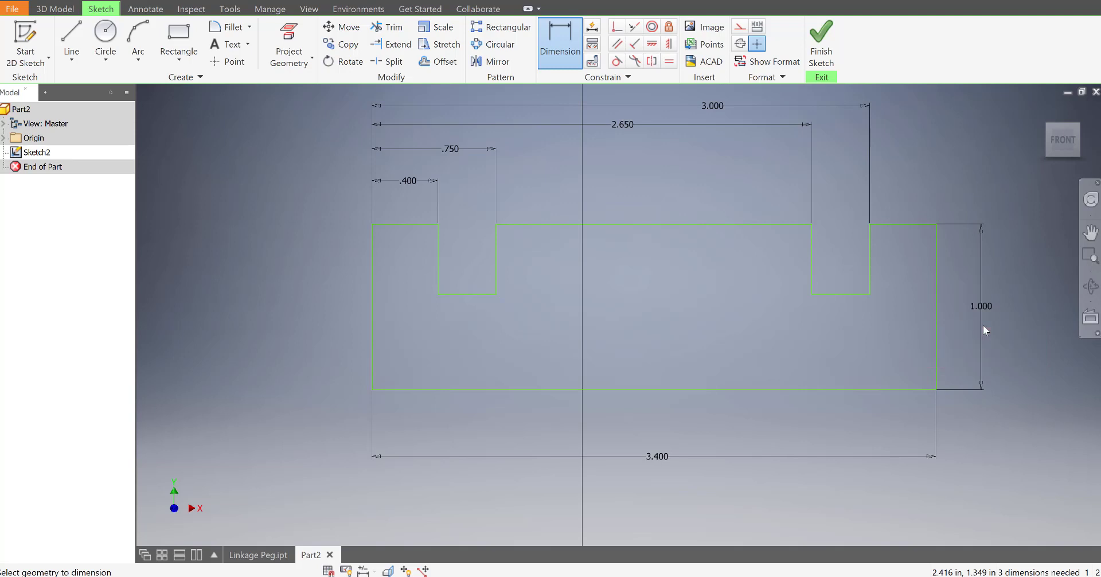
Dimension the distance from the right notch's floor to the profile's bottom line as 0.75 in
{"action": "left_click", "coordinate": [854, 293]}
{"action": "left_click", "coordinate": [863, 391]}
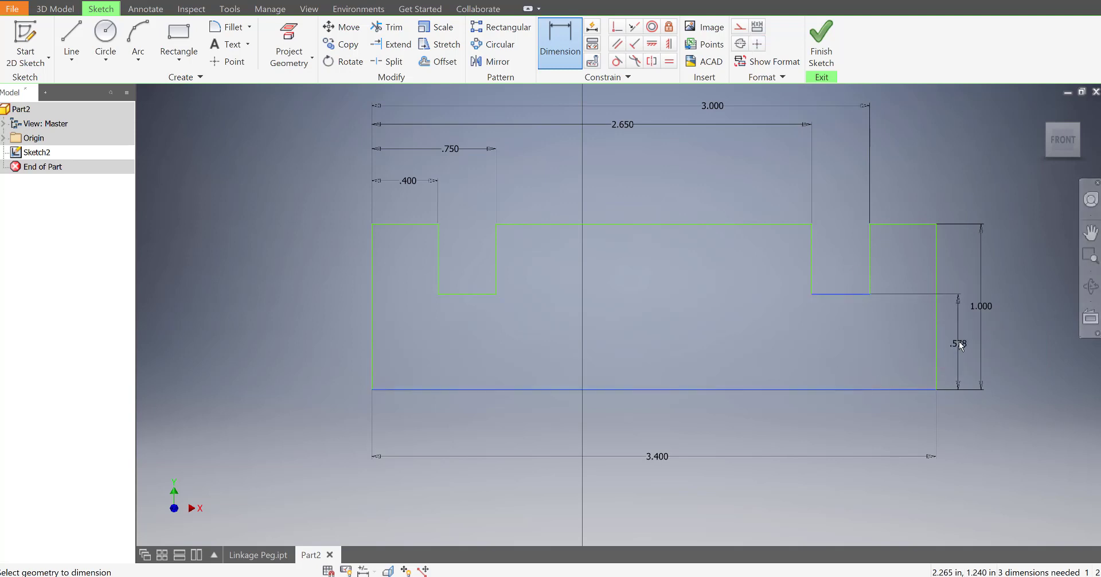
{"action": "left_click", "coordinate": [958, 341]}
{"action": "type", "text": ".7"}
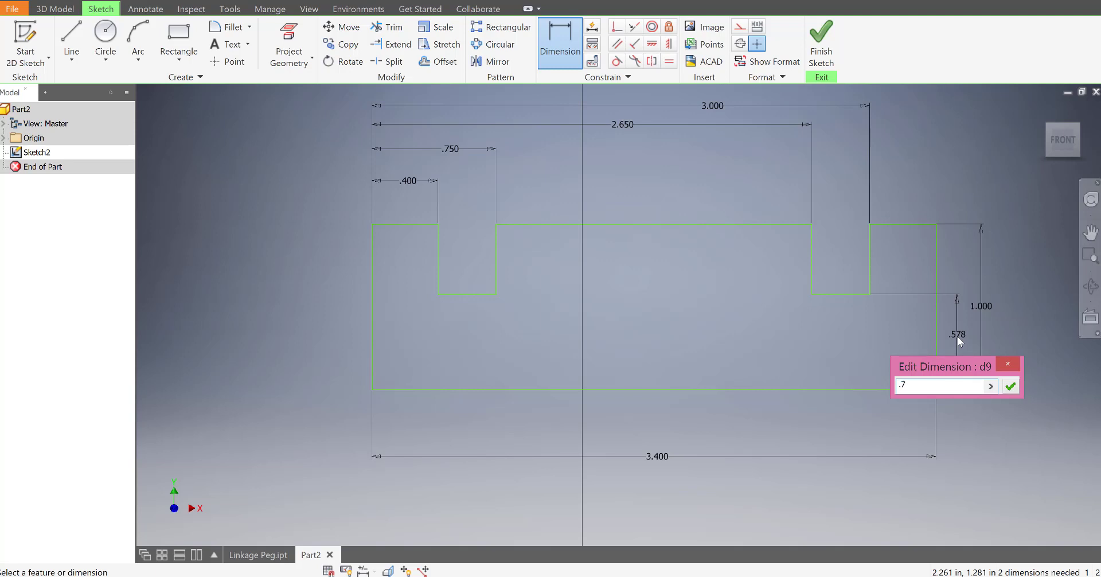
{"action": "type", "text": "5"}
{"action": "key", "text": "Return"}
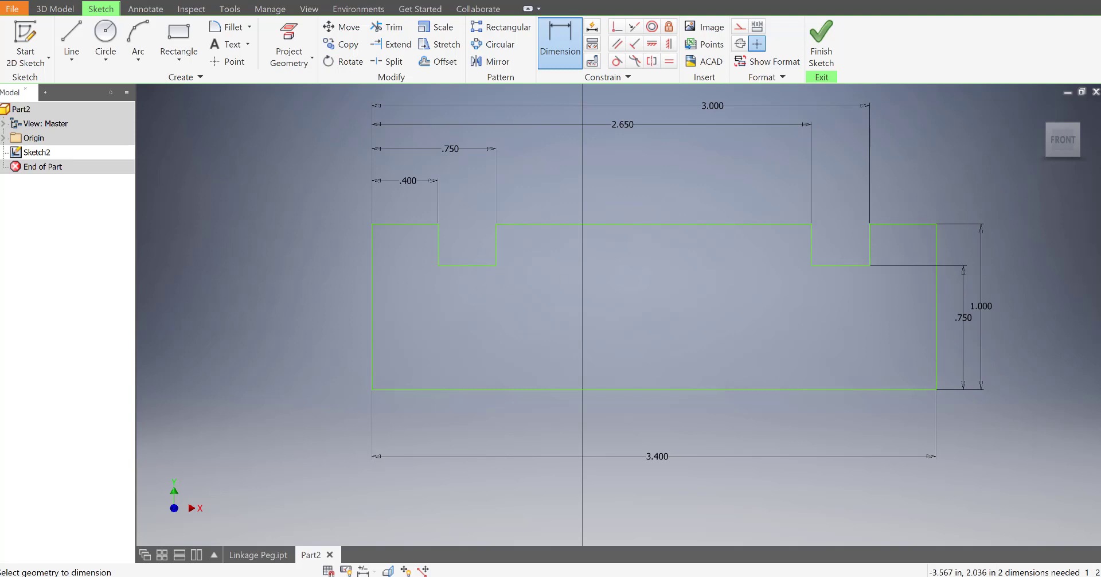
Finish the profile sketch and extrude it 12 in into the solid track body
{"action": "left_click", "coordinate": [821, 43]}
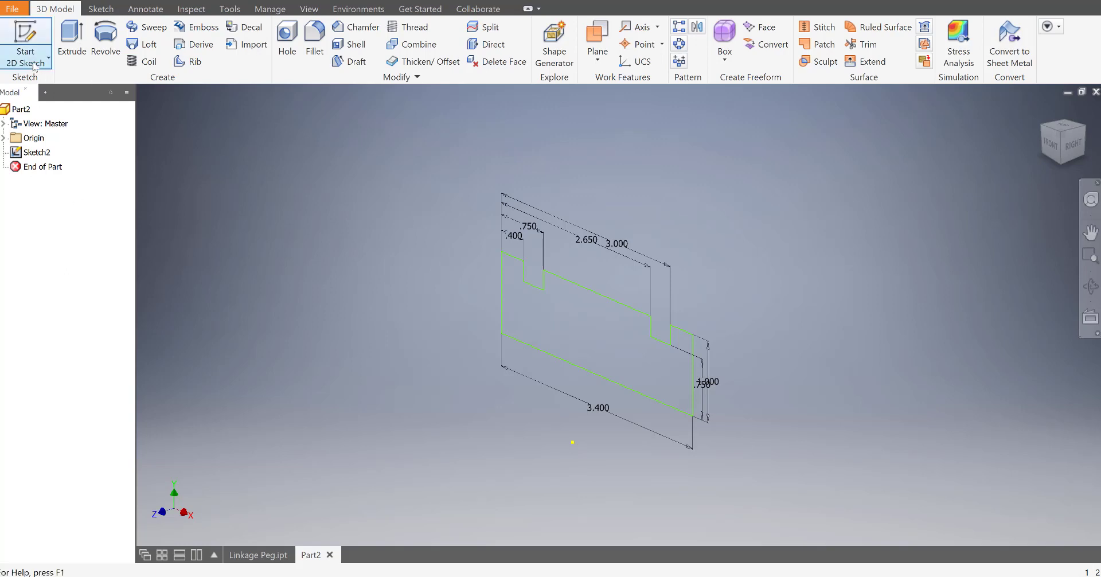
{"action": "left_click", "coordinate": [72, 40]}
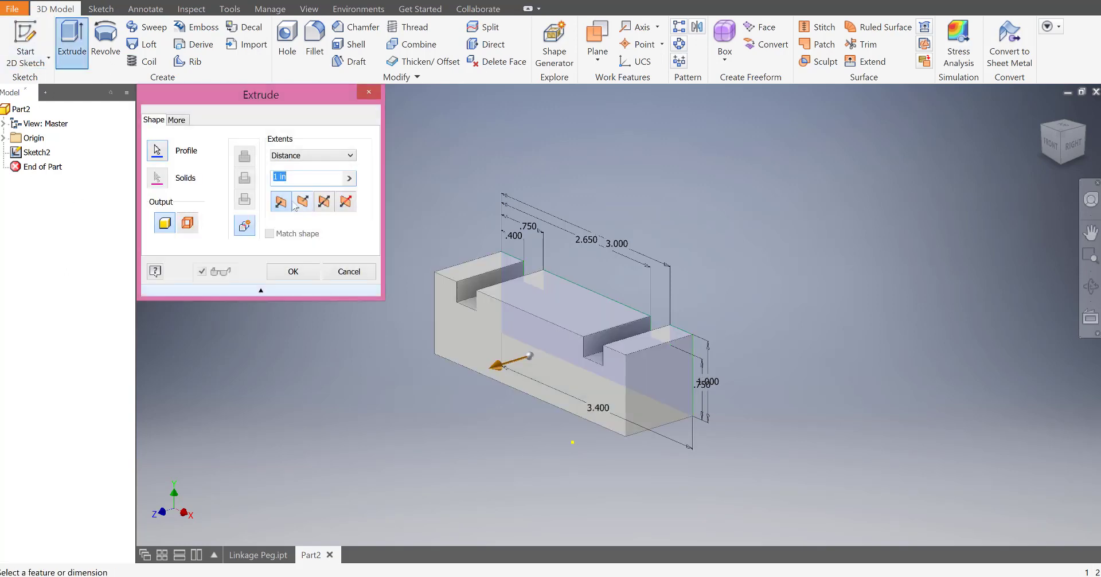
{"action": "type", "text": "12"}
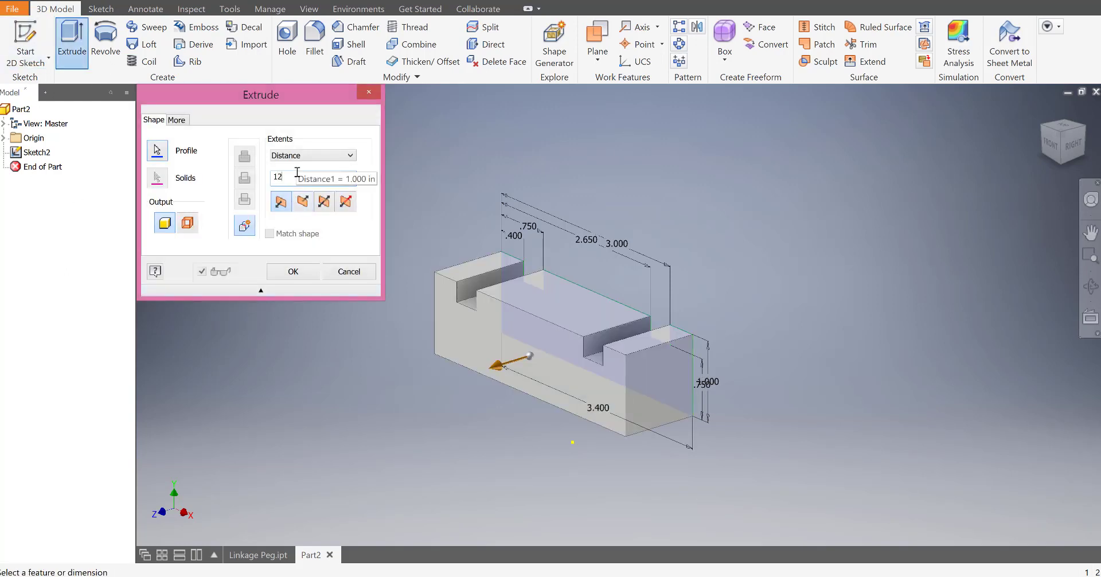
{"action": "scroll", "coordinate": [290, 427], "scroll_direction": "up", "scroll_amount": 5}
{"action": "scroll", "coordinate": [258, 449], "scroll_direction": "down", "scroll_amount": 4}
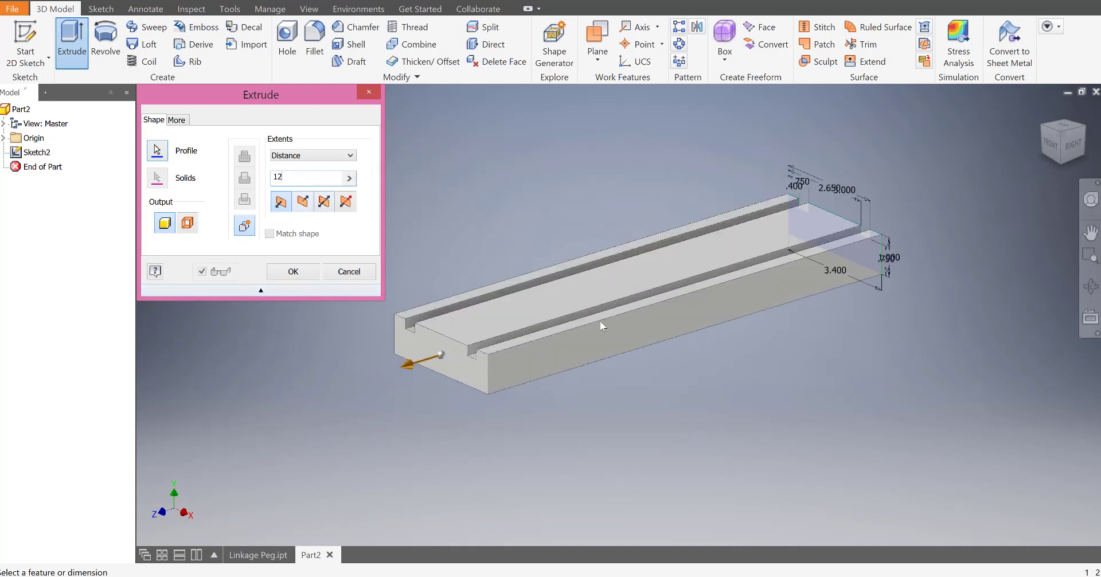
{"action": "left_click", "coordinate": [316, 270]}
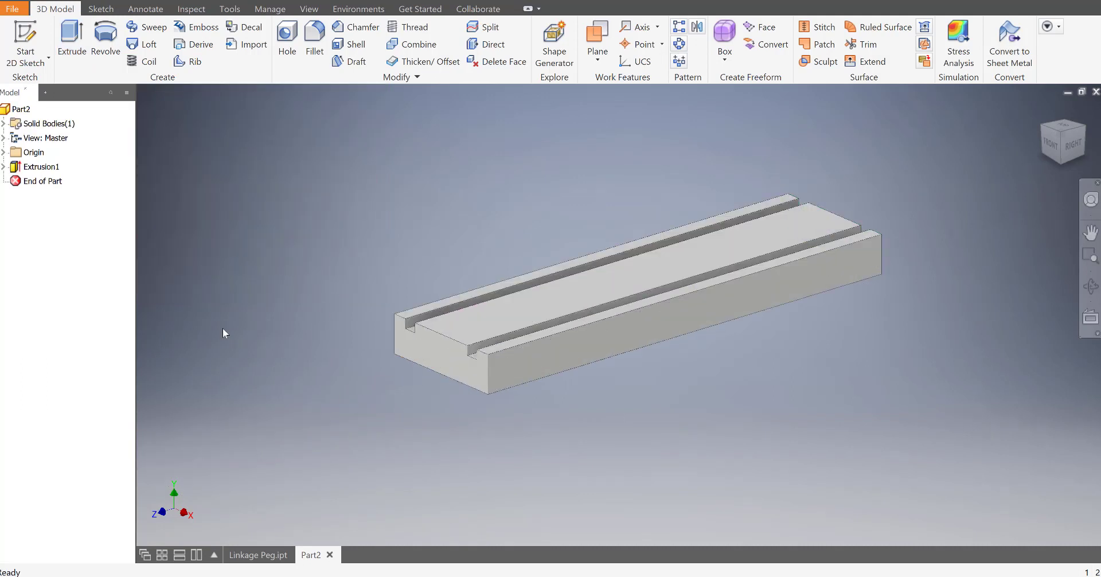
Start a sketch on the track's top face and draw a circle about 1.14 in in diameter near the end at the origin
{"action": "left_click", "coordinate": [35, 34]}
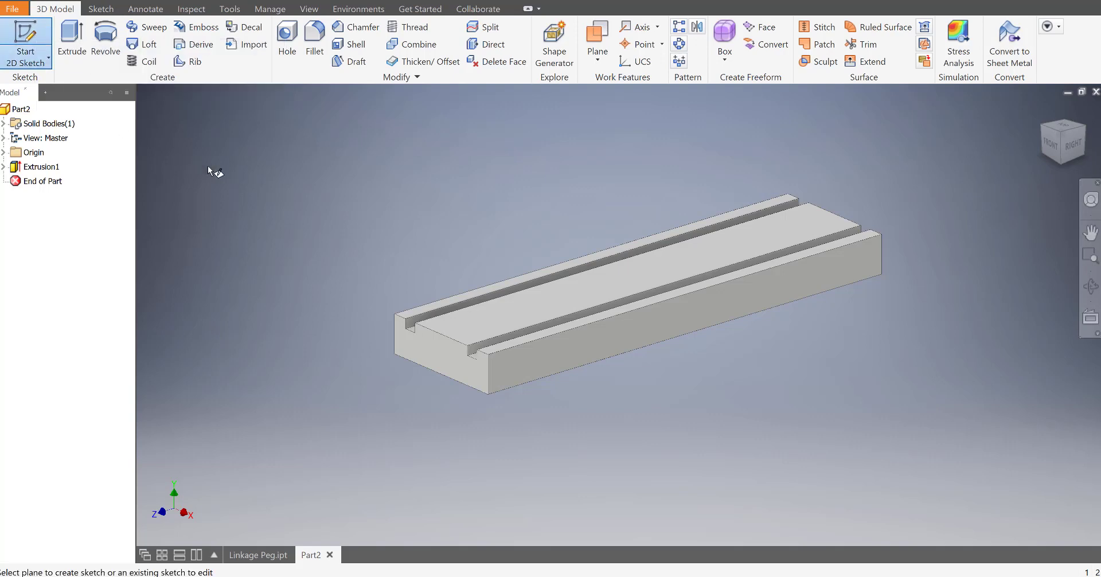
{"action": "left_click", "coordinate": [534, 301]}
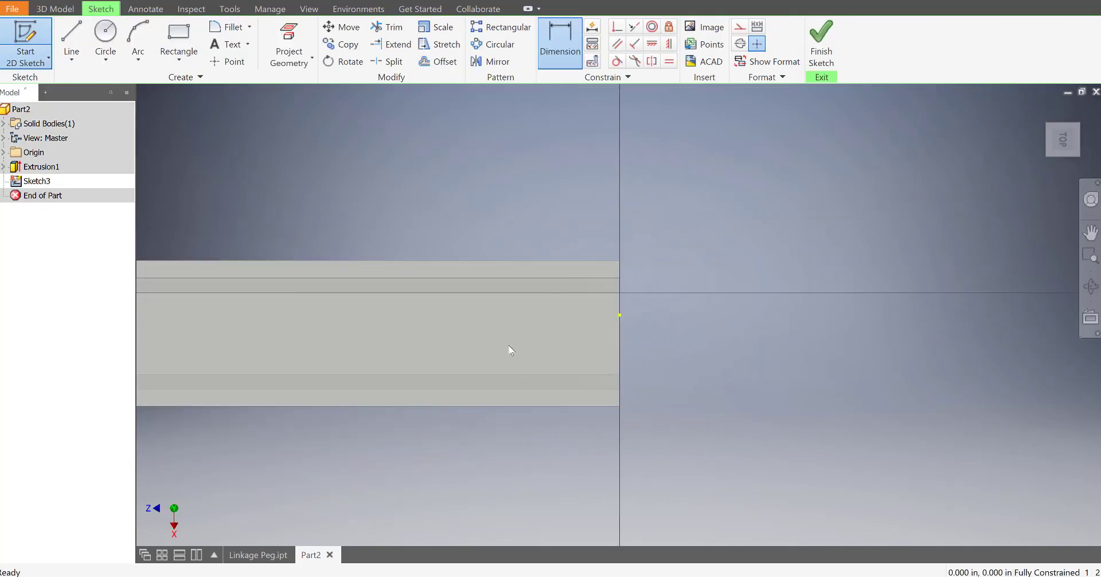
{"action": "scroll", "coordinate": [443, 343], "scroll_direction": "up", "scroll_amount": 3}
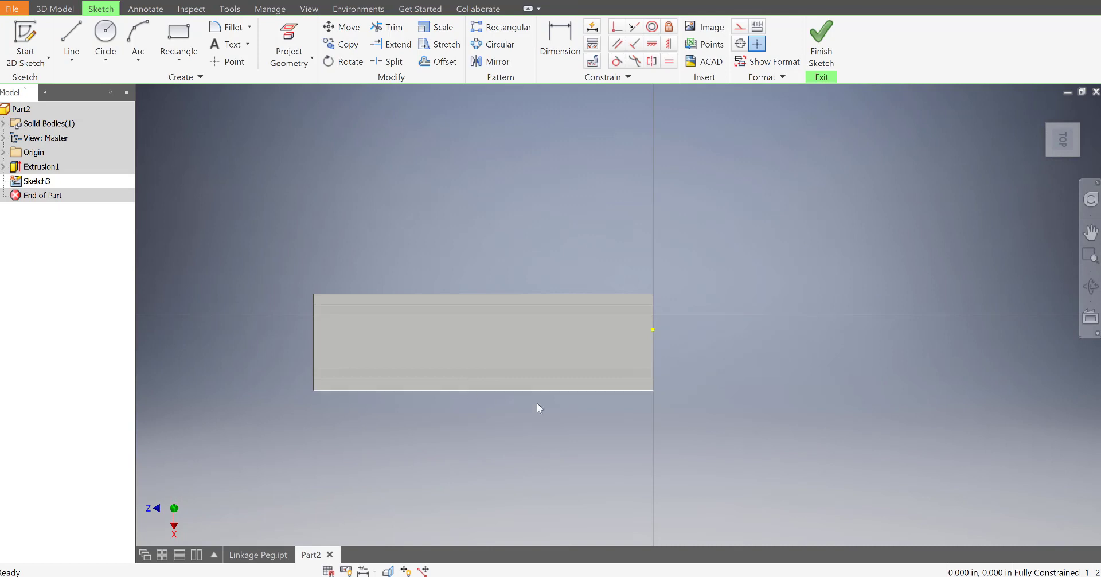
{"action": "scroll", "coordinate": [635, 354], "scroll_direction": "up", "scroll_amount": 3}
{"action": "left_click", "coordinate": [106, 35]}
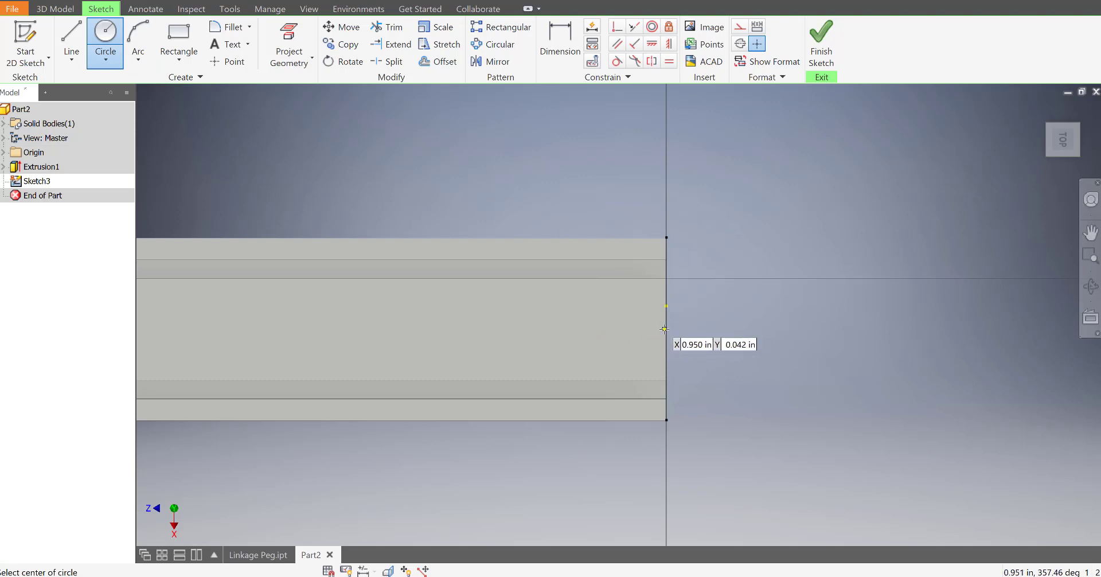
{"action": "left_click", "coordinate": [584, 328]}
{"action": "left_click", "coordinate": [615, 329]}
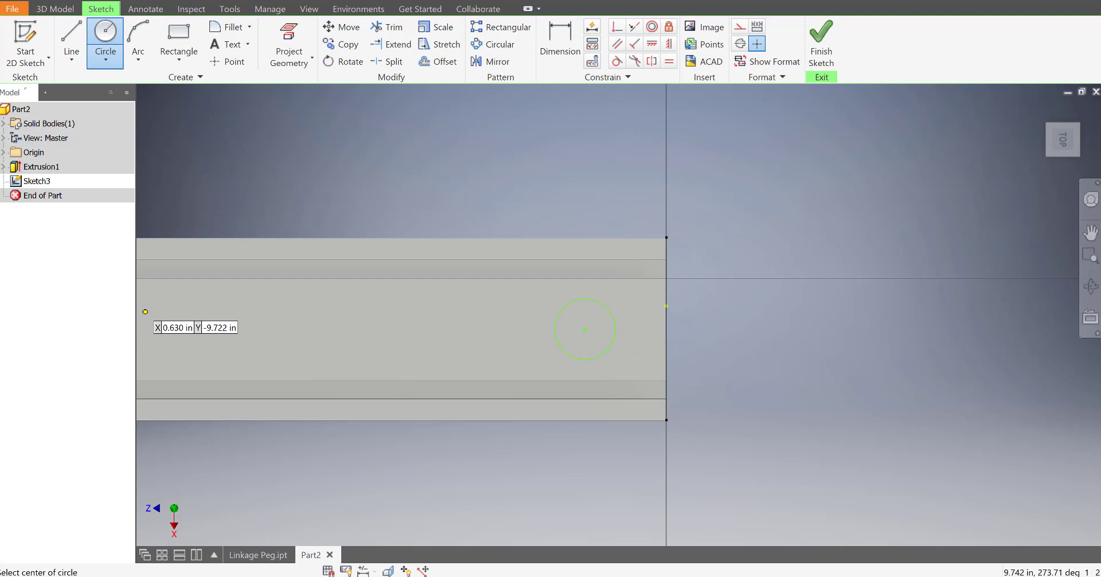
Dimension the circle's diameter as 1.5 in
{"action": "left_click", "coordinate": [560, 43]}
{"action": "left_click", "coordinate": [605, 350]}
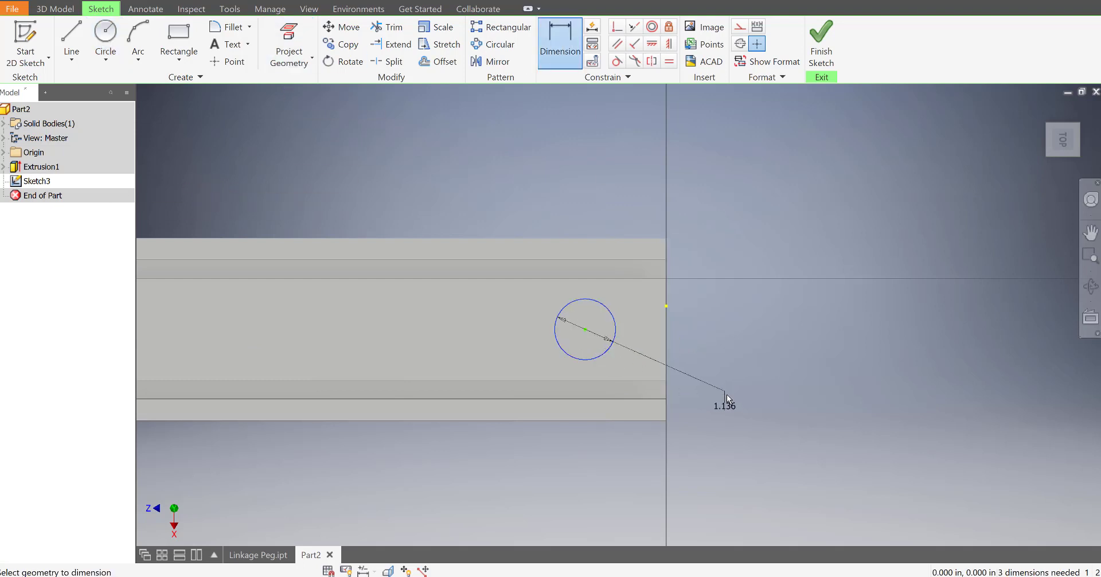
{"action": "left_click", "coordinate": [728, 405]}
{"action": "type", "text": "1.5"}
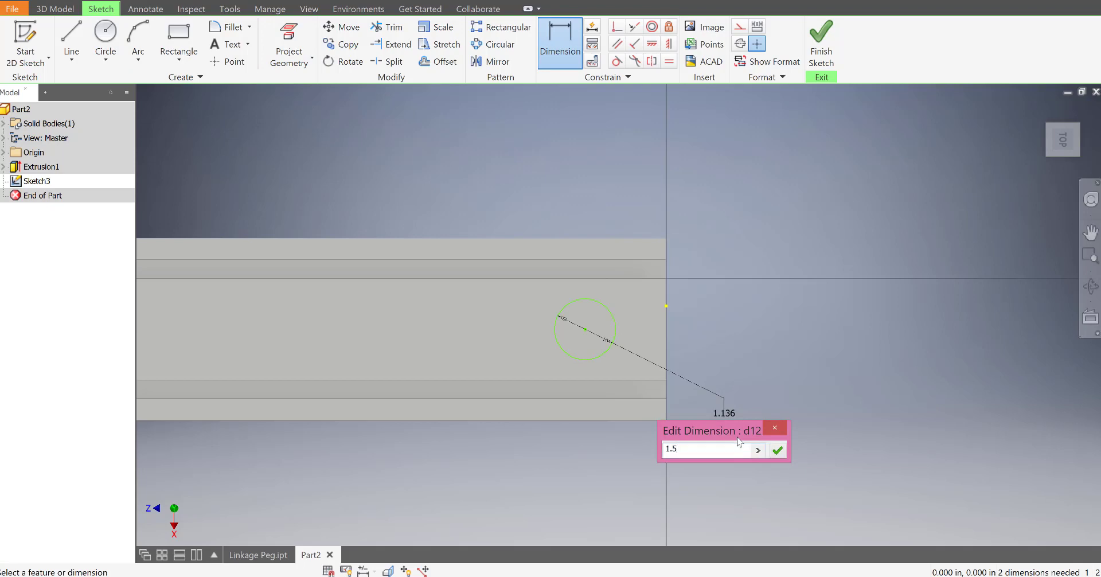
{"action": "key", "text": "Return"}
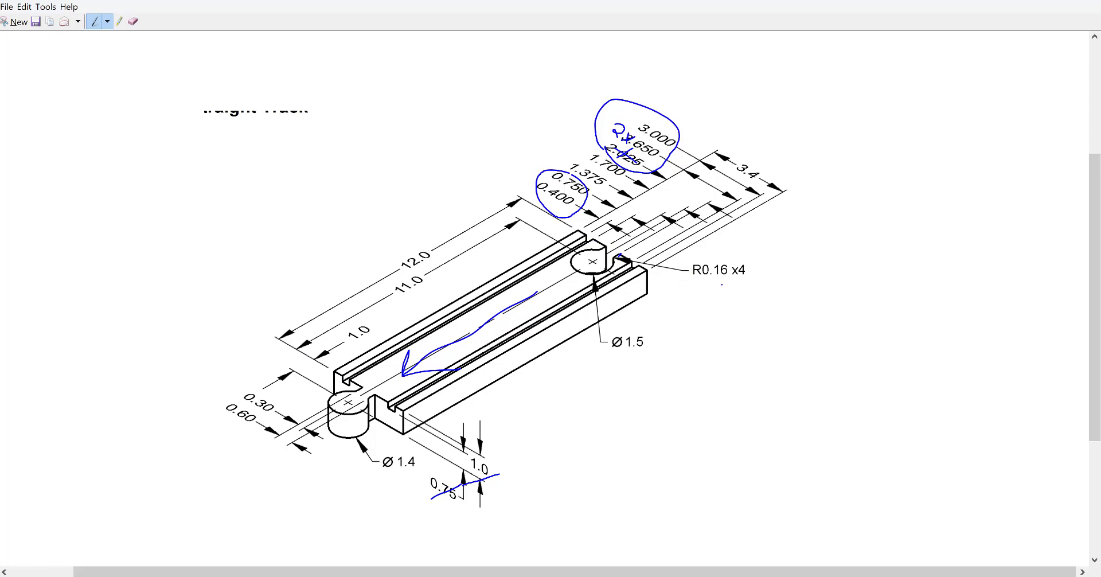
Underline the R0.16 x4 note in the reference drawing and dimension the circle's center 1 in from the track's end edge
{"action": "left_click_drag", "start_coordinate": [688, 280], "coordinate": [751, 279]}
{"action": "scroll", "coordinate": [751, 279], "scroll_direction": "down", "scroll_amount": 1}
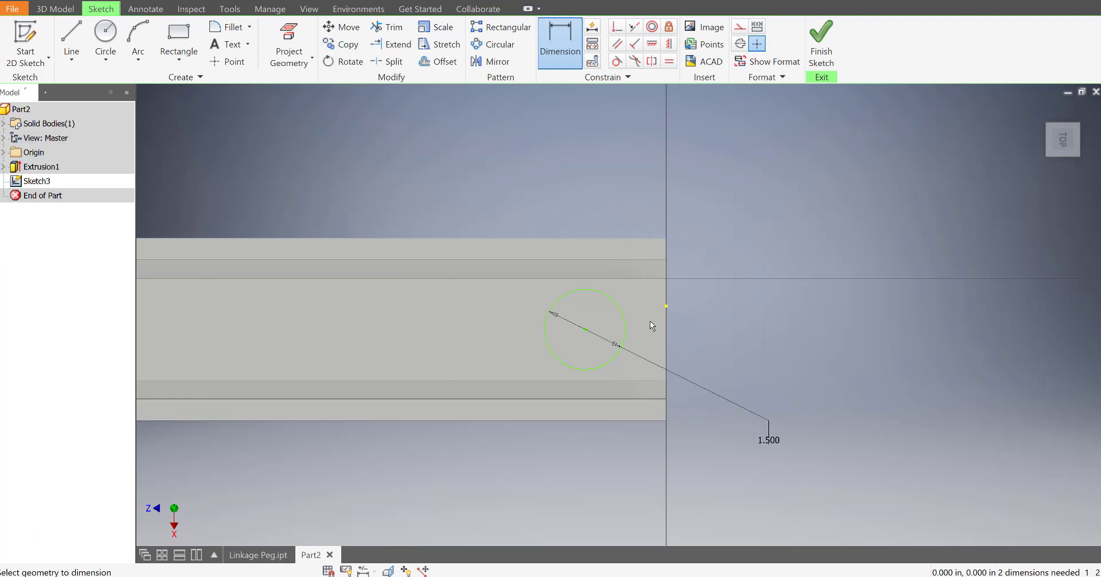
{"action": "scroll", "coordinate": [589, 314], "scroll_direction": "up", "scroll_amount": 2}
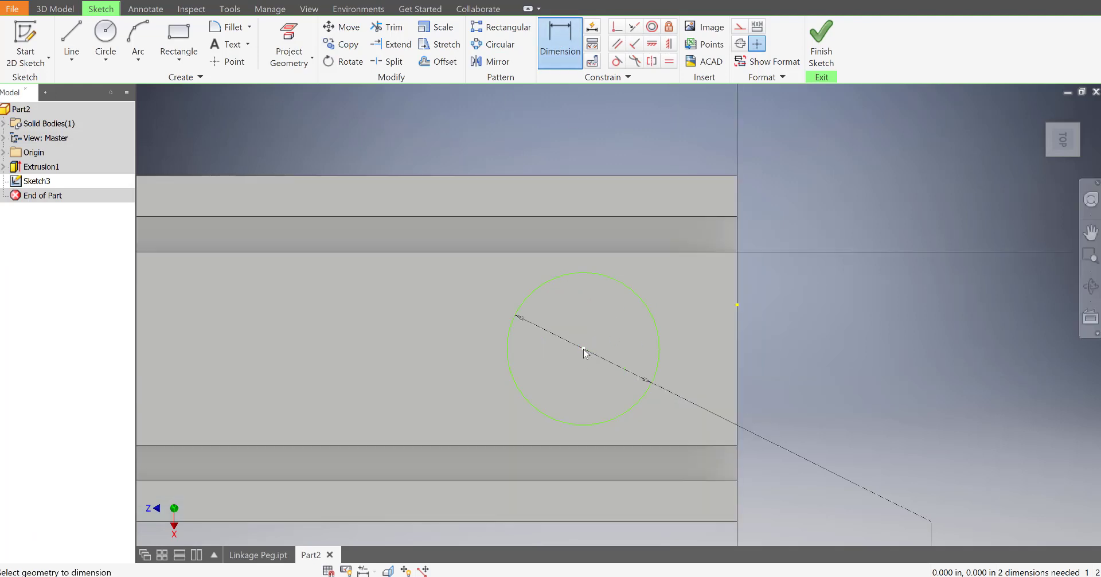
{"action": "left_click", "coordinate": [736, 364]}
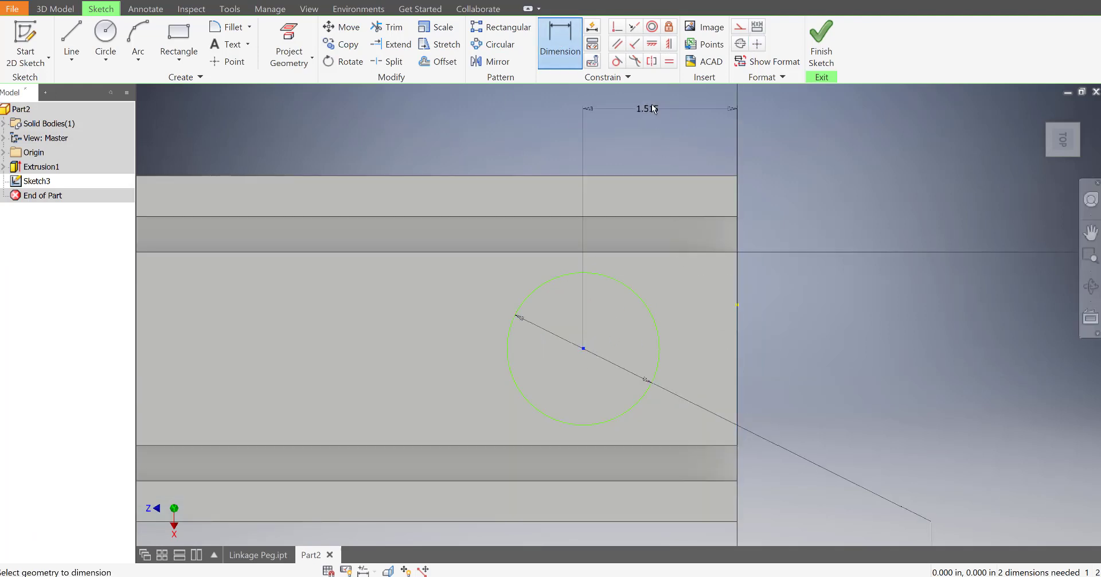
{"action": "left_click", "coordinate": [659, 102]}
{"action": "type", "text": "1"}
{"action": "key", "text": "Return"}
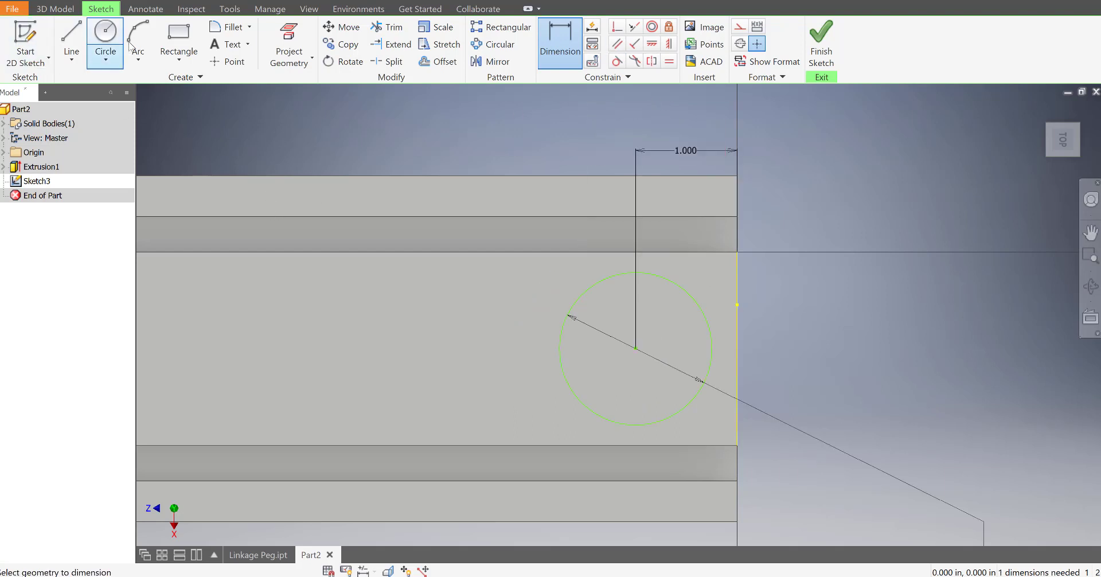
Draw a rectangle from the track's end edge into the circle, its upper line about 1.18 in from the track's upper long edge
{"action": "left_click", "coordinate": [178, 40]}
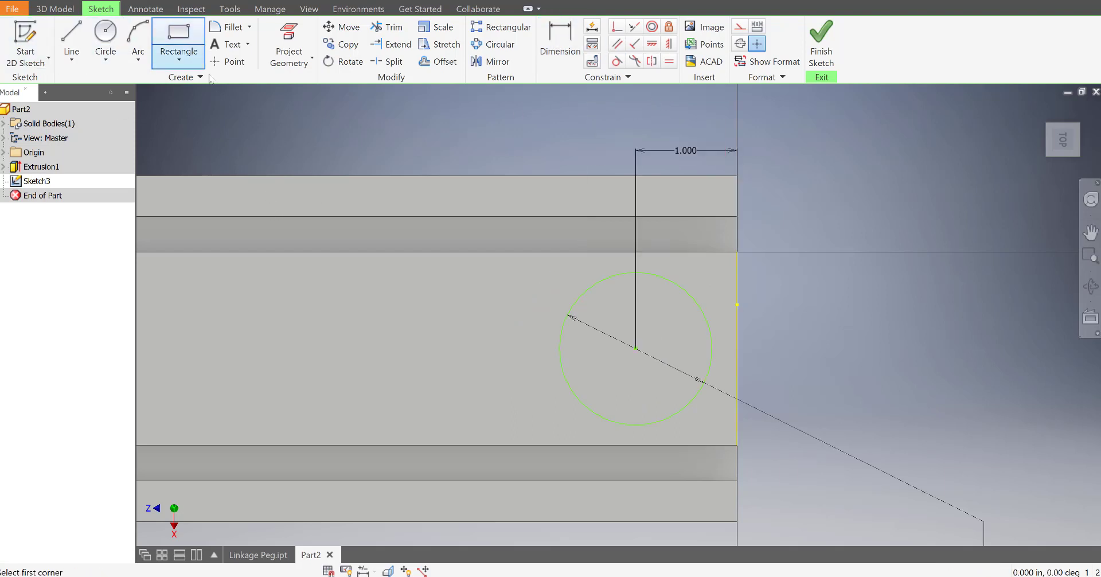
{"action": "left_click", "coordinate": [737, 296]}
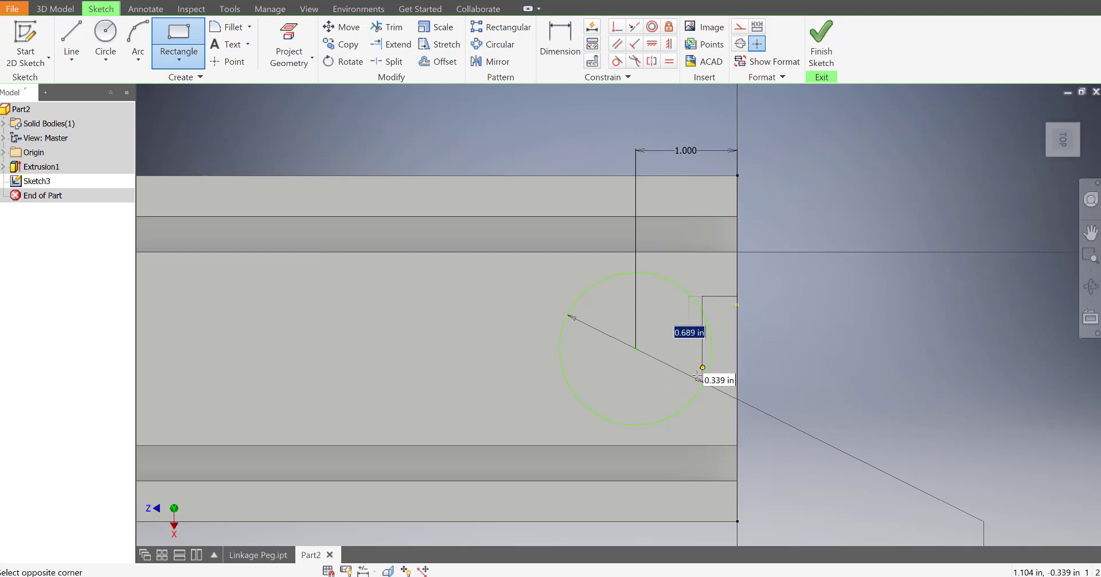
{"action": "left_click", "coordinate": [657, 394]}
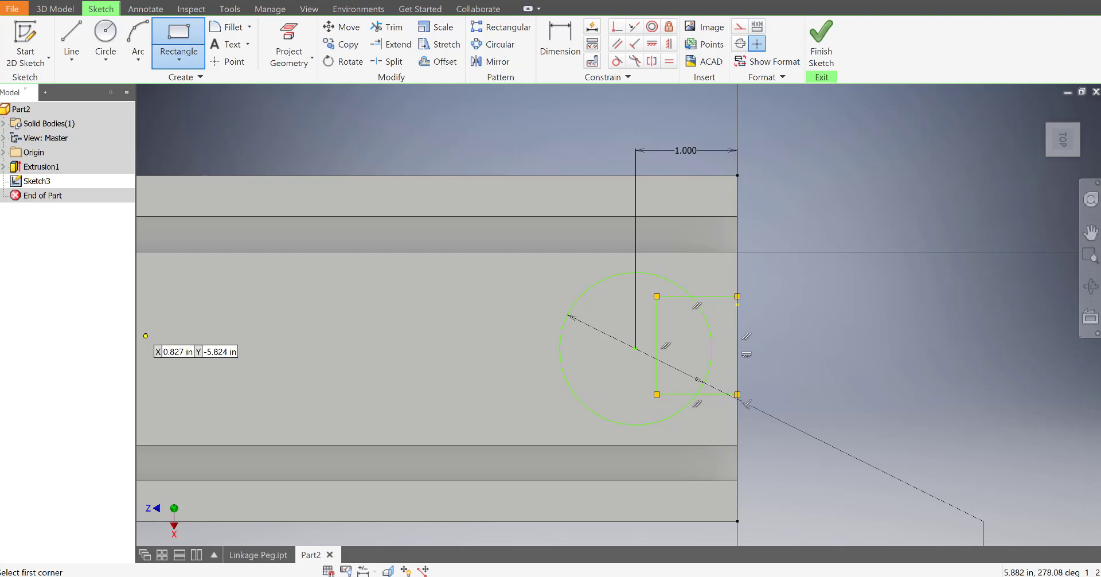
Examine the width offsets near the connector opening in the reference drawing in Snipping Tool
{"action": "left_click_drag", "start_coordinate": [1, 190], "coordinate": [456, 80]}
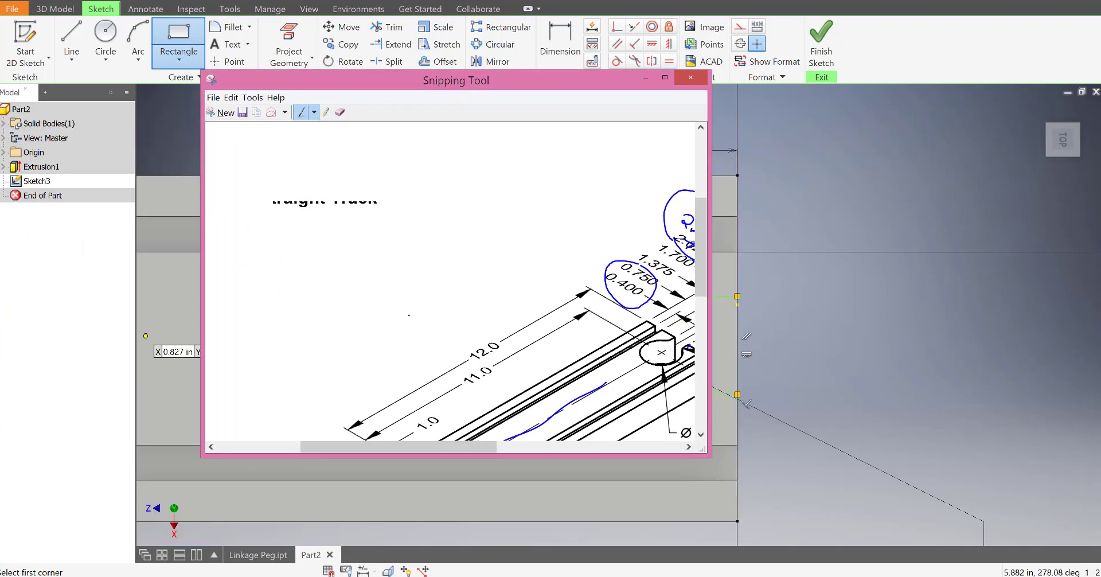
{"action": "left_click_drag", "start_coordinate": [436, 447], "coordinate": [518, 447]}
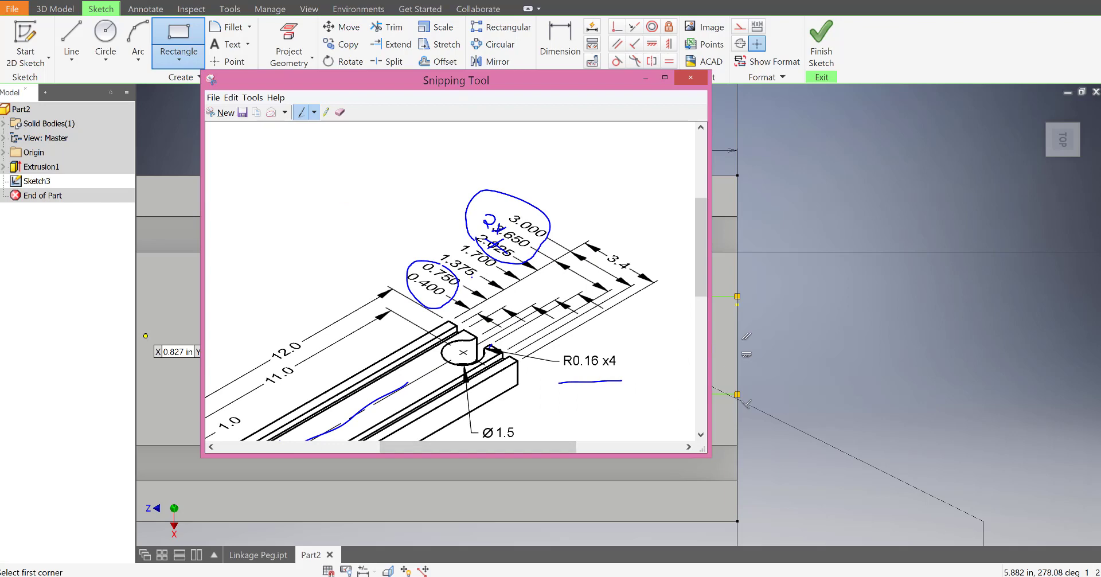
{"action": "left_click_drag", "start_coordinate": [457, 81], "coordinate": [1, 97]}
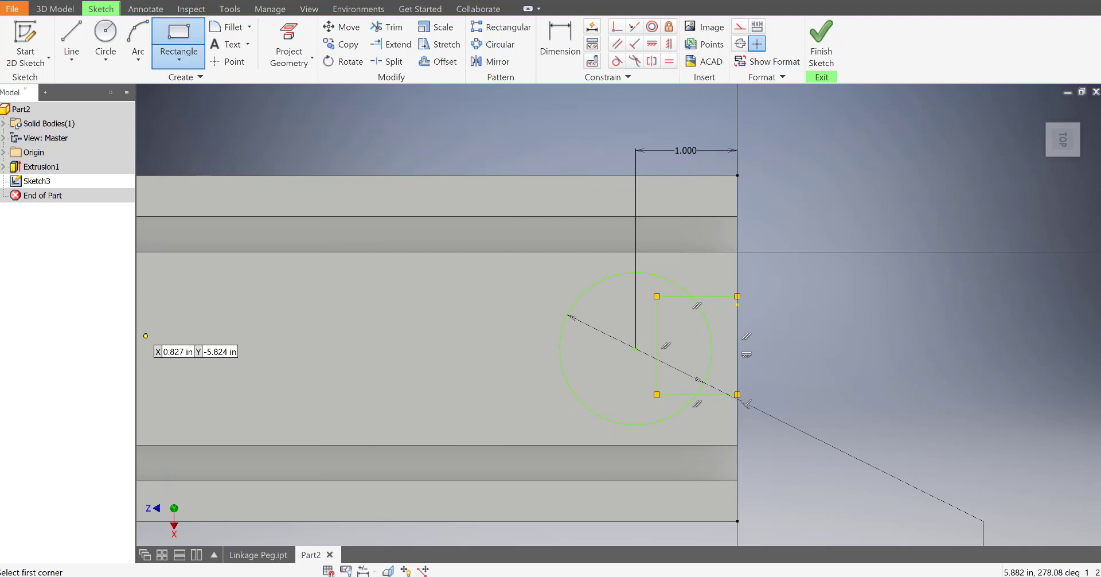
Dimension the distance from the track's upper long edge to the rectangle's upper line as 1.375 in
{"action": "left_click", "coordinate": [560, 43]}
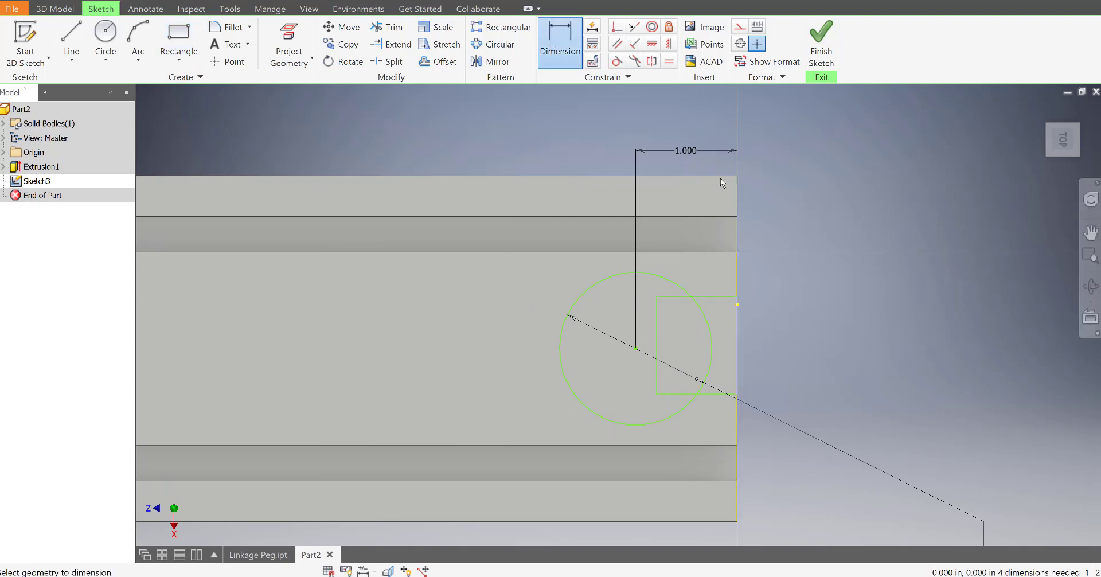
{"action": "left_click", "coordinate": [718, 176]}
{"action": "left_click", "coordinate": [716, 296]}
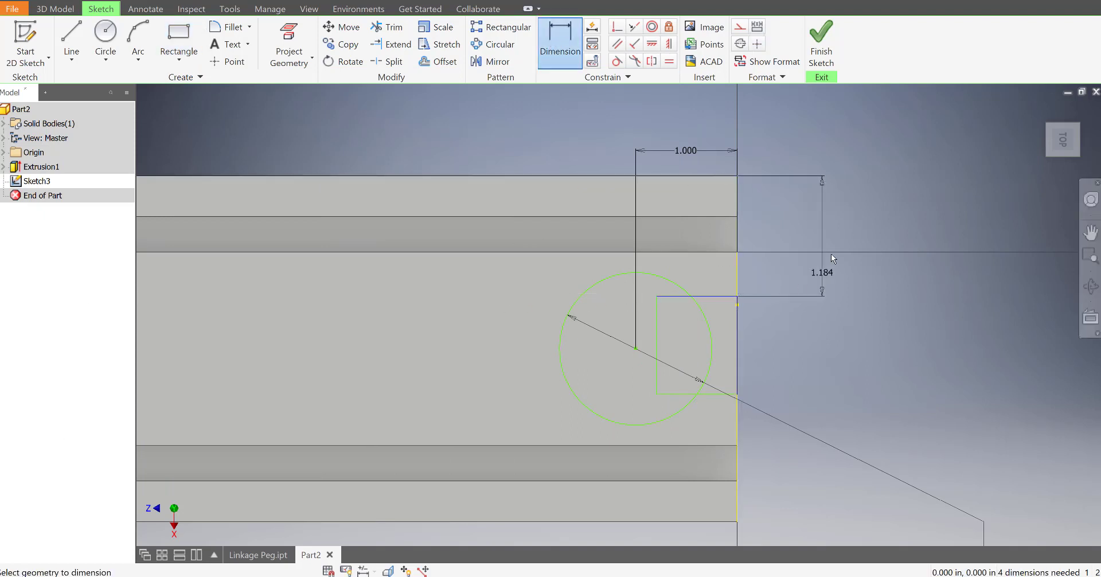
{"action": "left_click", "coordinate": [823, 240]}
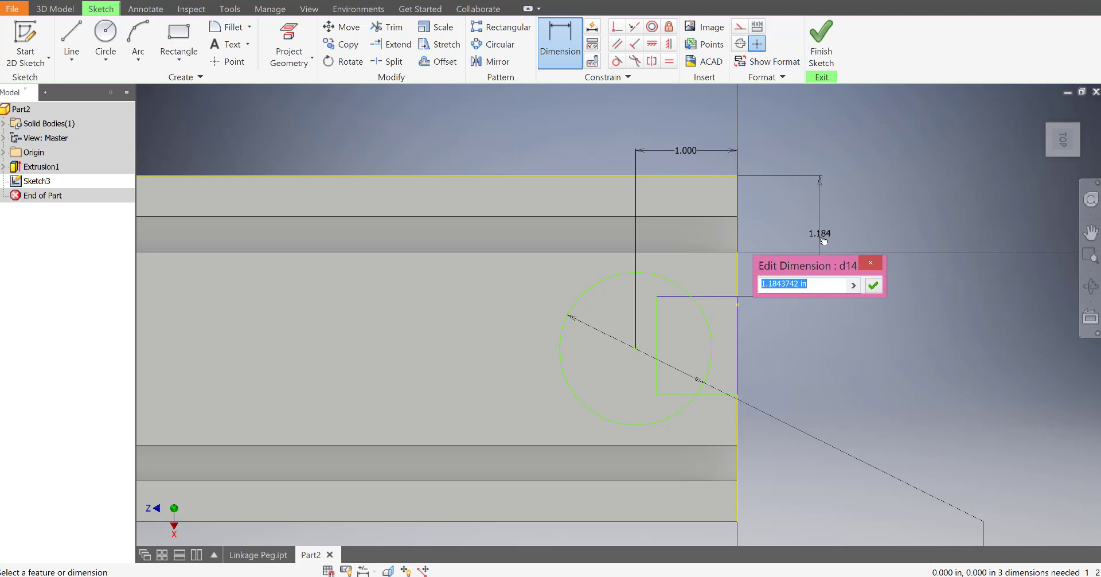
{"action": "type", "text": "1.375"}
{"action": "key", "text": "Return"}
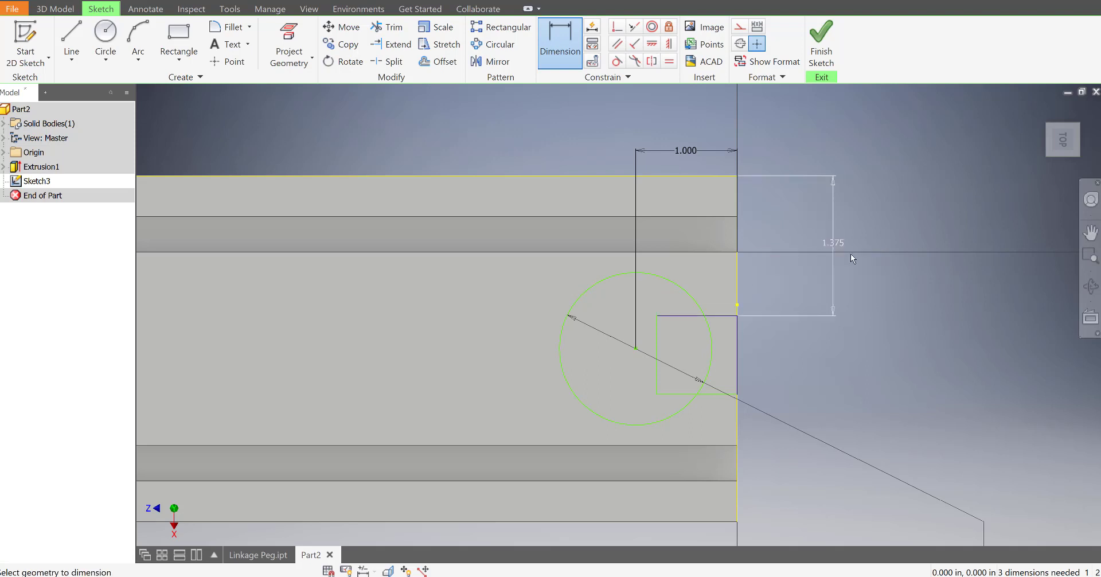
Dimension the distance from the track's upper long edge to the rectangle's lower line as 2.025 in
{"action": "left_click", "coordinate": [718, 175]}
{"action": "left_click", "coordinate": [717, 394]}
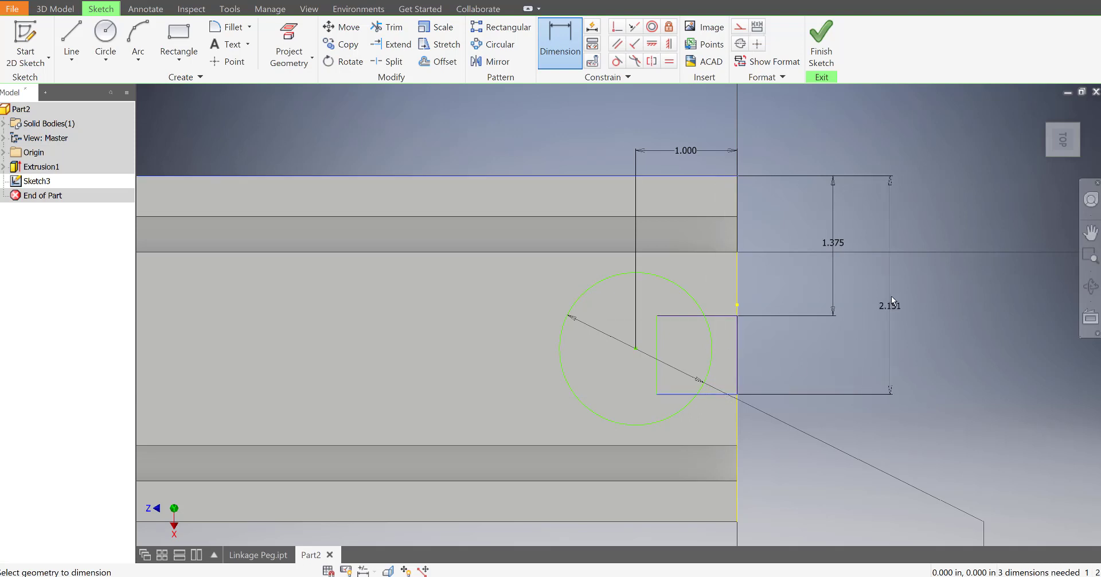
{"action": "left_click", "coordinate": [892, 295]}
{"action": "type", "text": "1.7"}
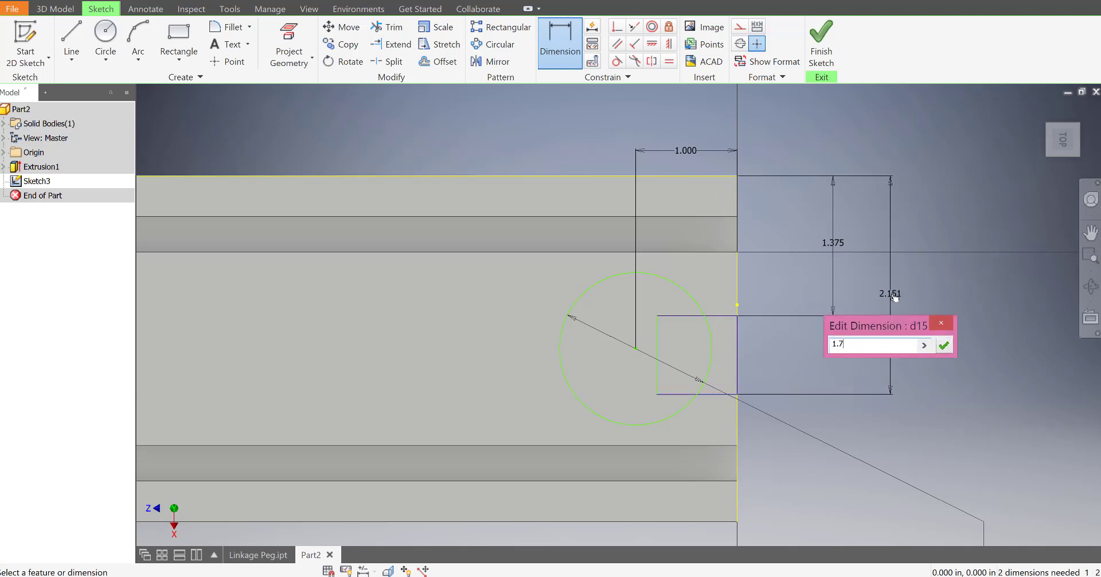
{"action": "key", "text": "Return"}
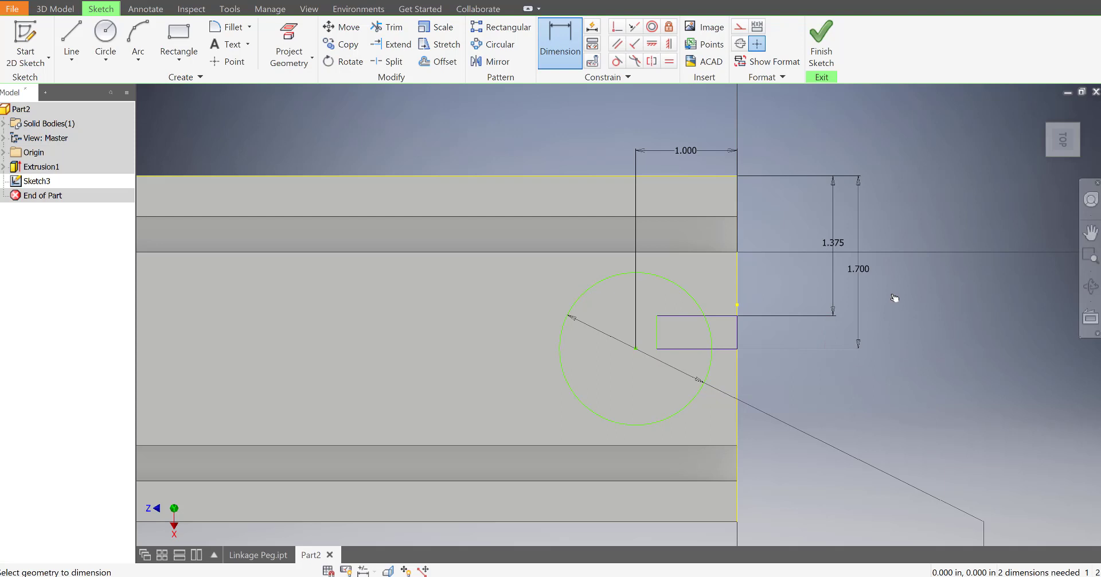
{"action": "left_click", "coordinate": [859, 267]}
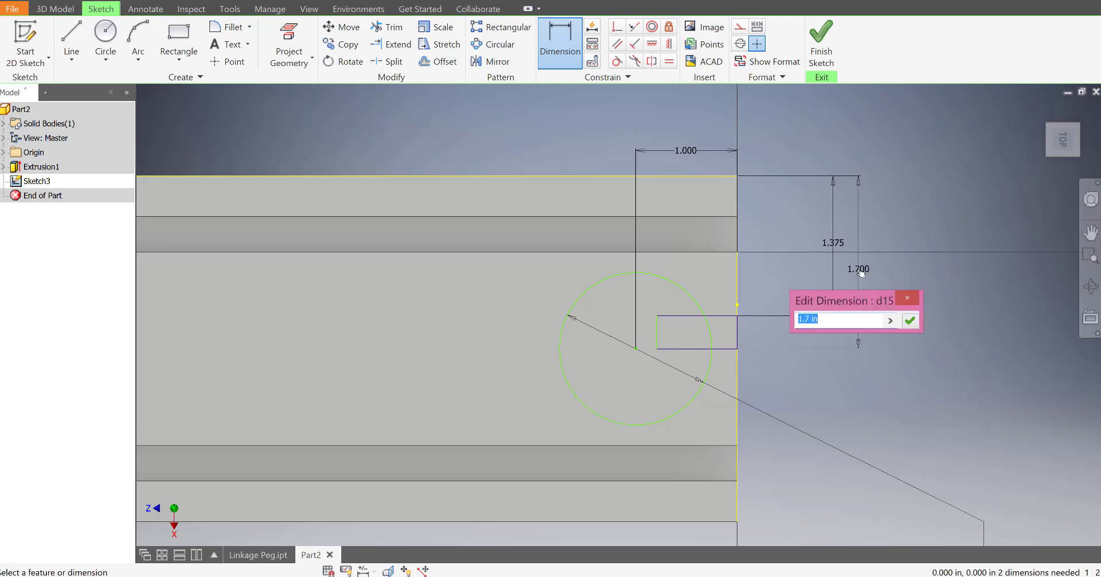
{"action": "type", "text": "2.025"}
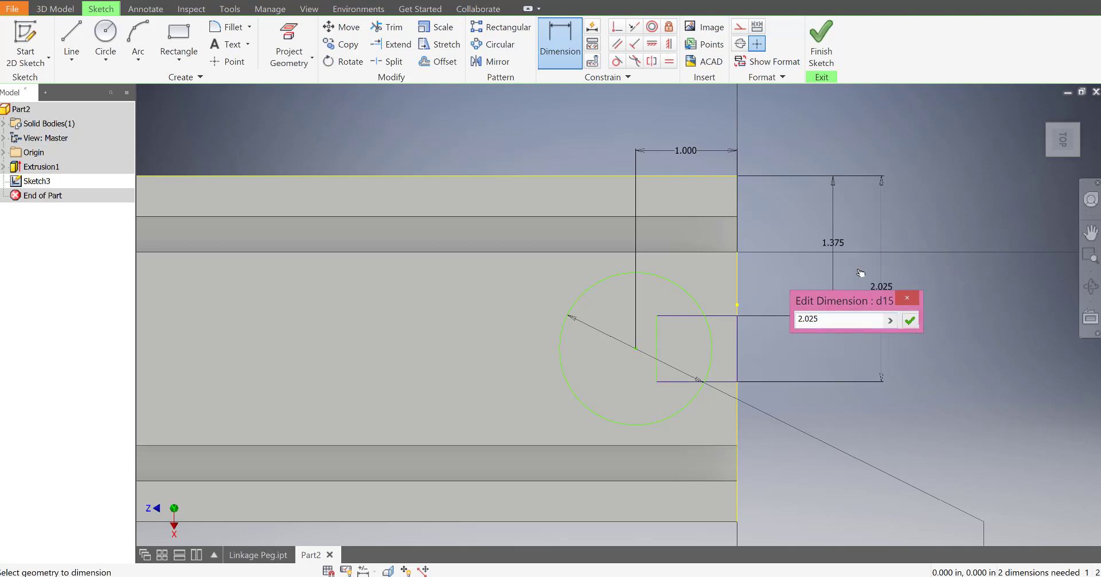
{"action": "key", "text": "Return"}
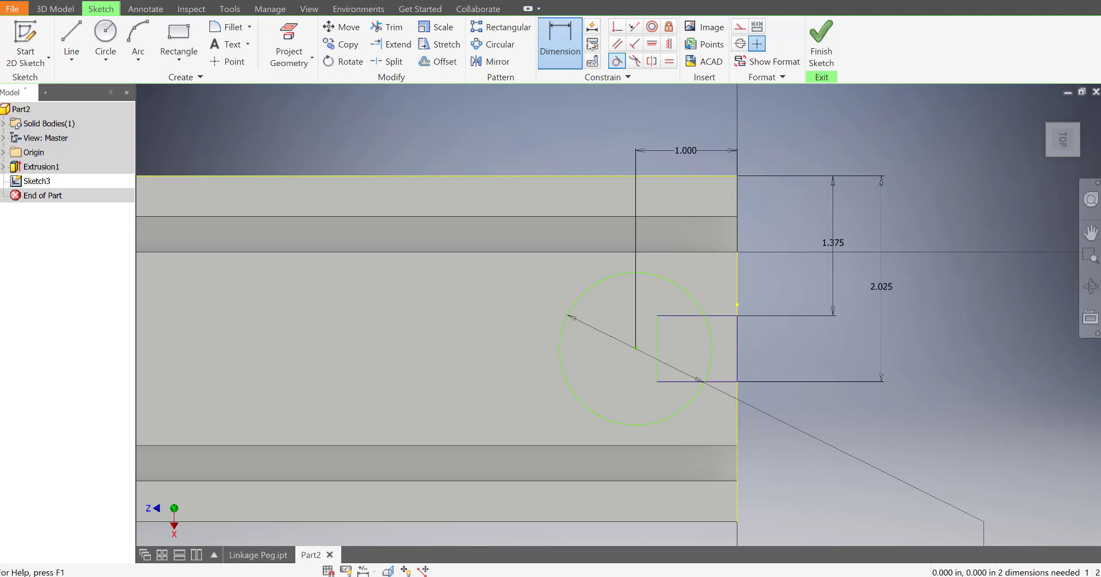
Dimension the circle's center 1.7 in from the track's upper long edge and place that dimension between the 1.375 and 2.025 dimensions
{"action": "left_click", "coordinate": [635, 348]}
{"action": "left_click", "coordinate": [690, 377]}
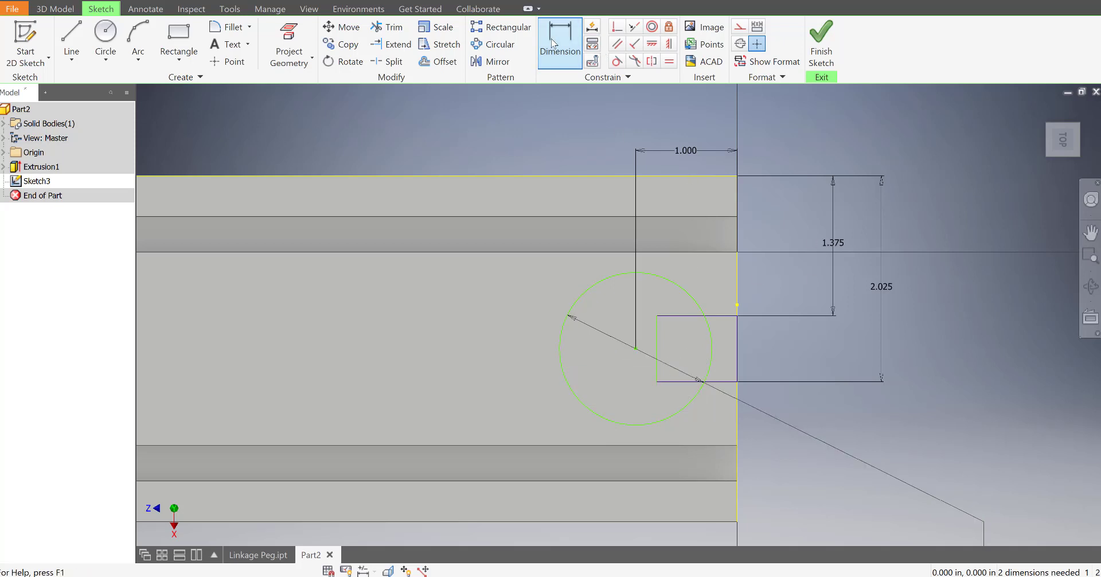
{"action": "left_click", "coordinate": [583, 174]}
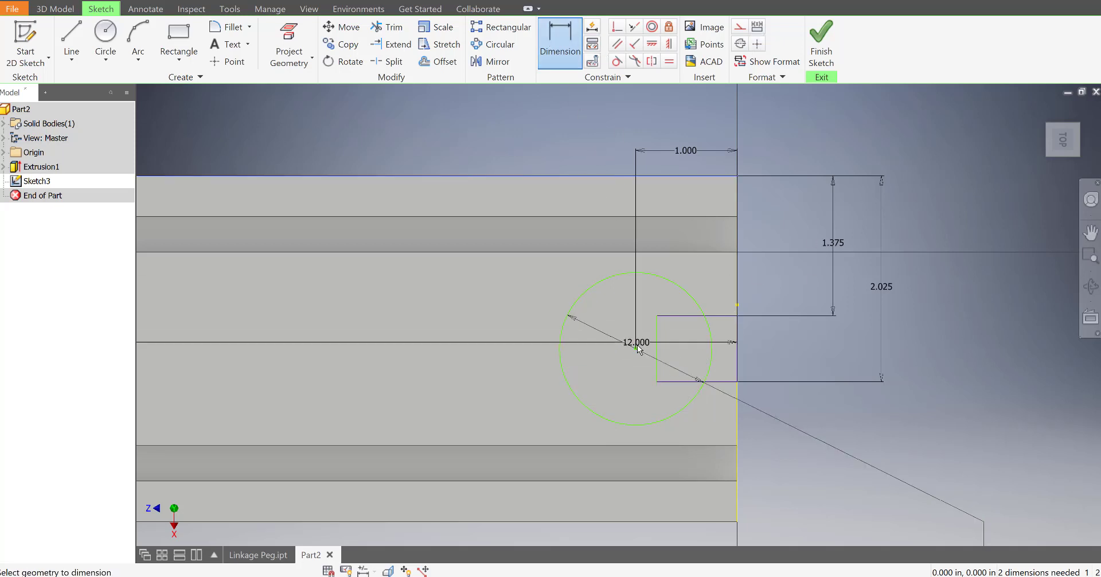
{"action": "left_click", "coordinate": [635, 348]}
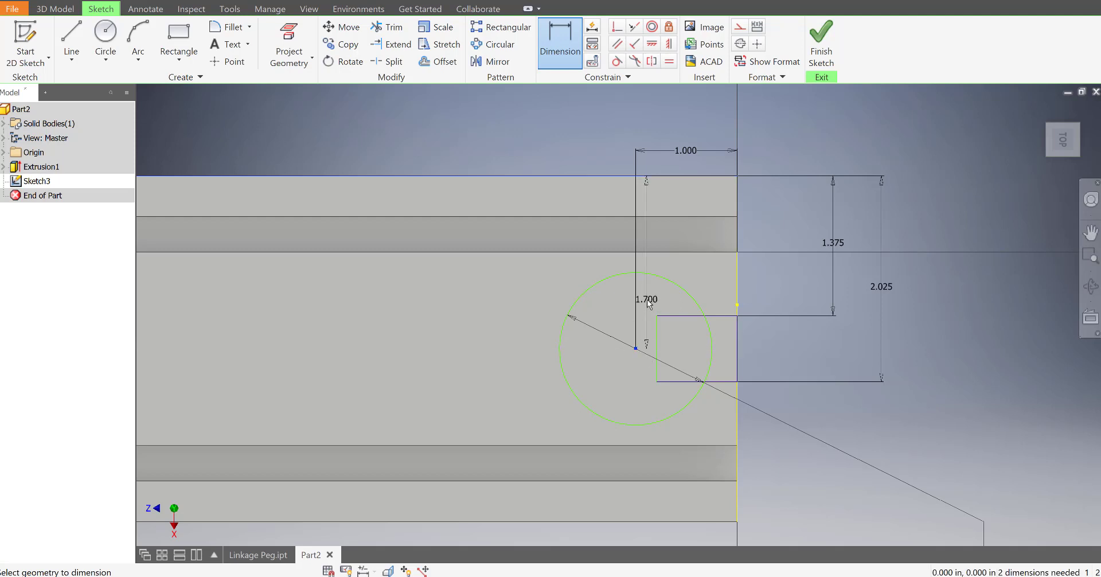
{"action": "left_click", "coordinate": [805, 268]}
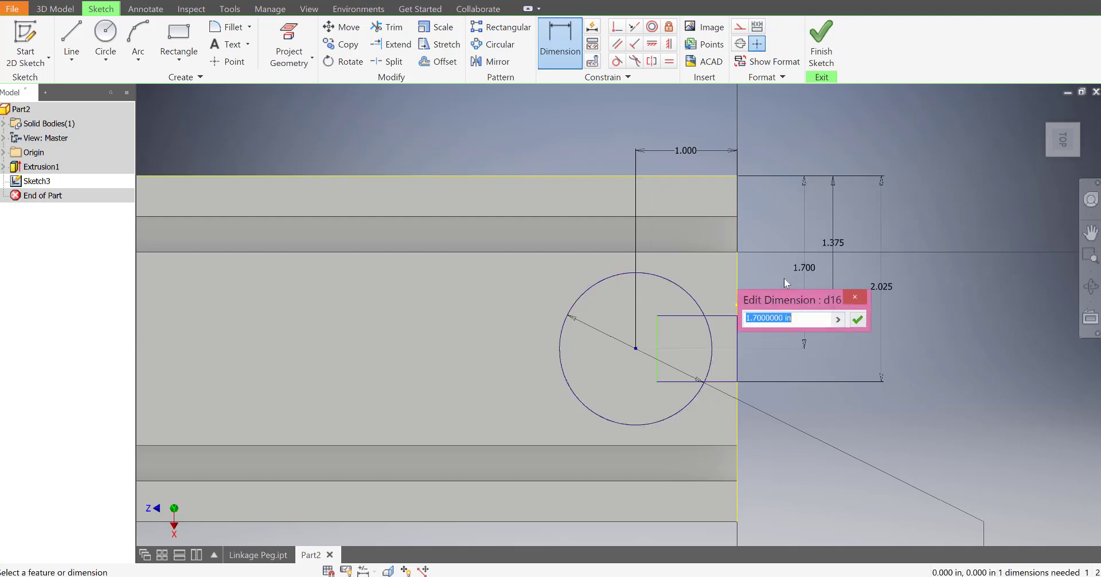
{"action": "left_click", "coordinate": [858, 319]}
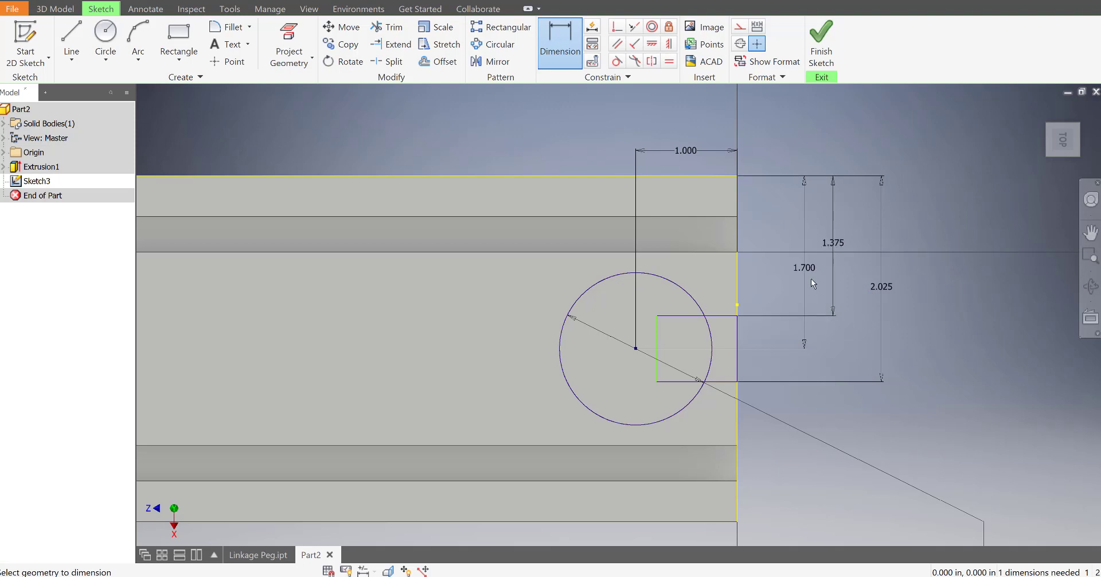
{"action": "key", "text": "Escape"}
{"action": "left_click_drag", "start_coordinate": [803, 265], "coordinate": [856, 274]}
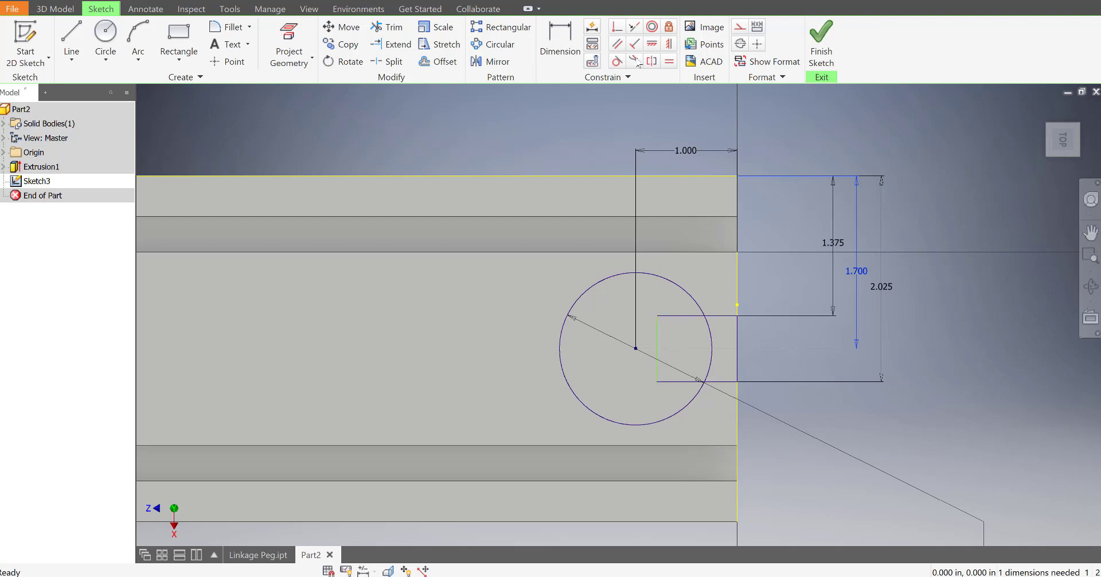
Trim the circle's arc between the rectangle's lines and the rectangle portions inside the circle to form one keyhole outline
{"action": "key", "text": "d"}
{"action": "left_click", "coordinate": [383, 27]}
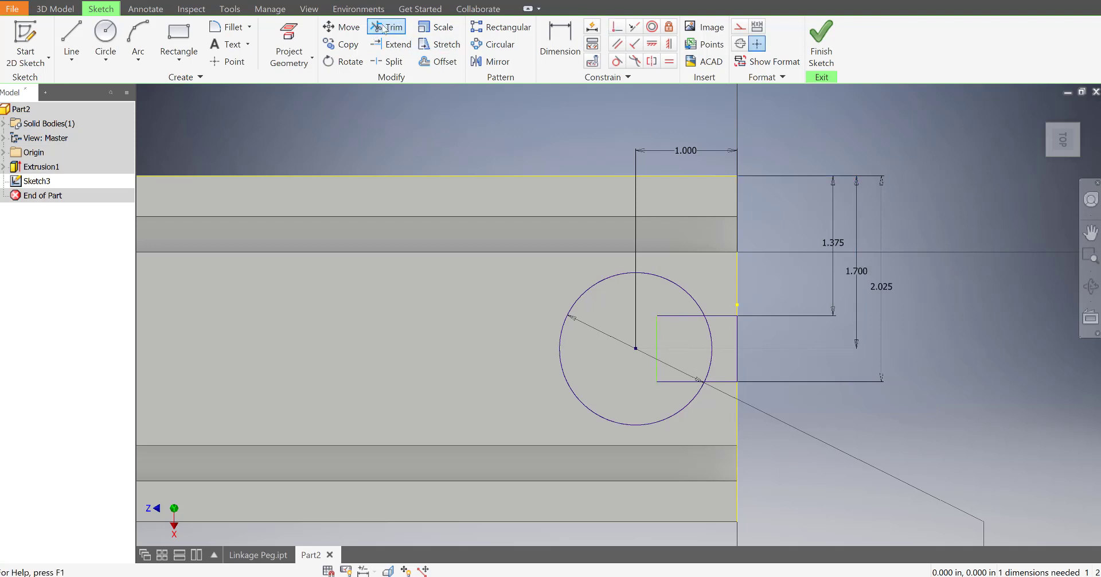
{"action": "left_click", "coordinate": [384, 27]}
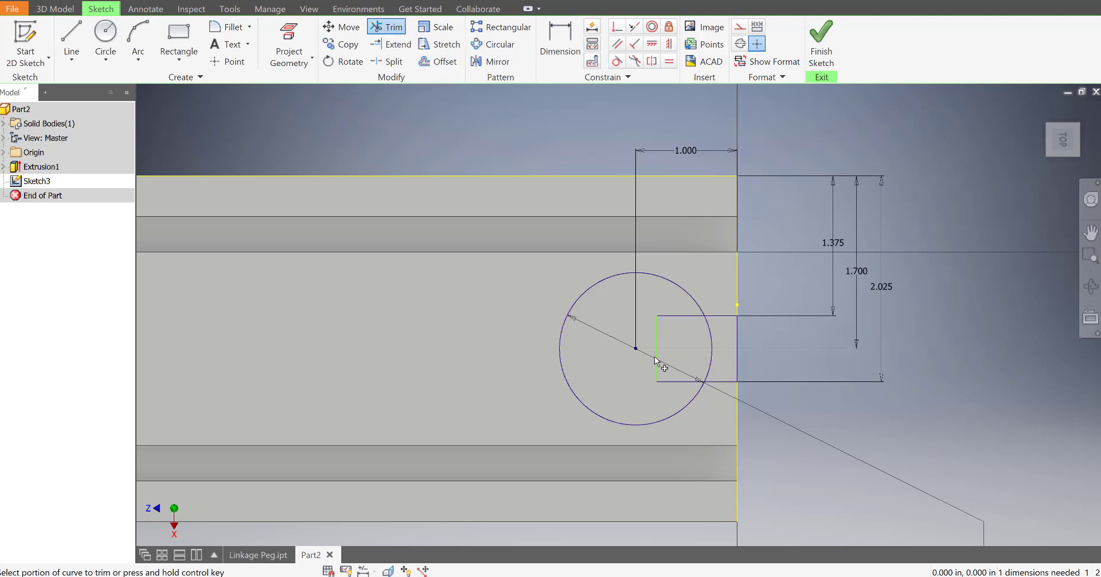
{"action": "left_click", "coordinate": [710, 361]}
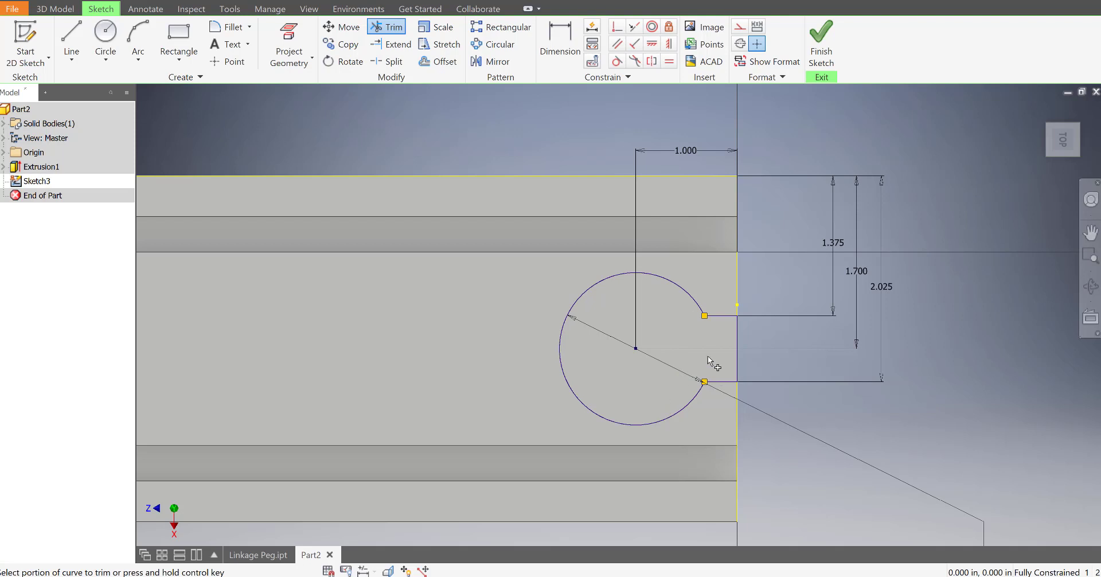
Draw a 1.4 in diameter circle just outside the track's opposite end
{"action": "scroll", "coordinate": [709, 361], "scroll_direction": "down", "scroll_amount": 3}
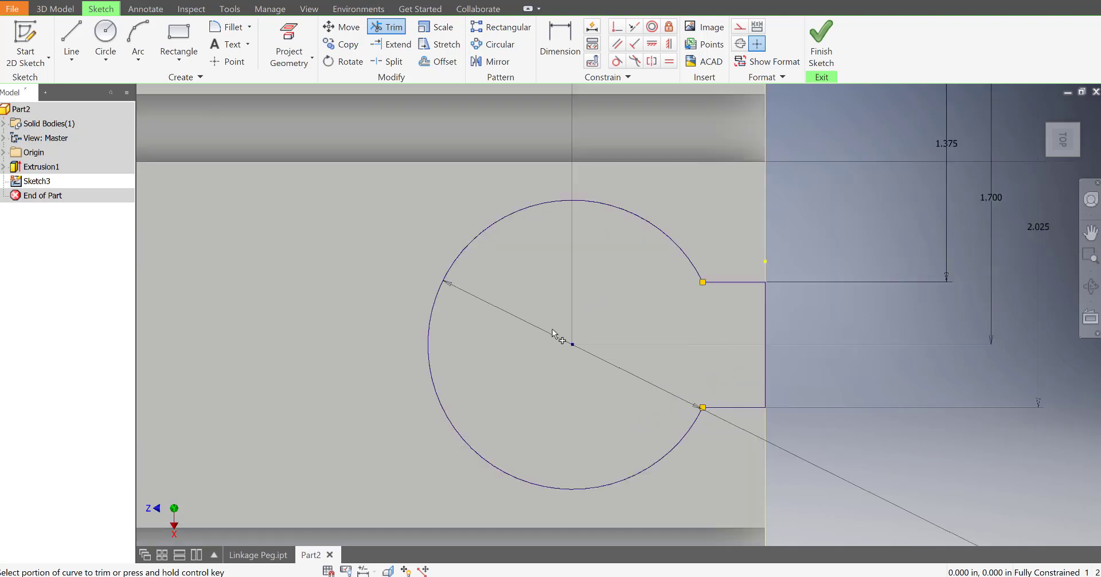
{"action": "scroll", "coordinate": [560, 336], "scroll_direction": "up", "scroll_amount": 5}
{"action": "scroll", "coordinate": [573, 334], "scroll_direction": "down", "scroll_amount": 4}
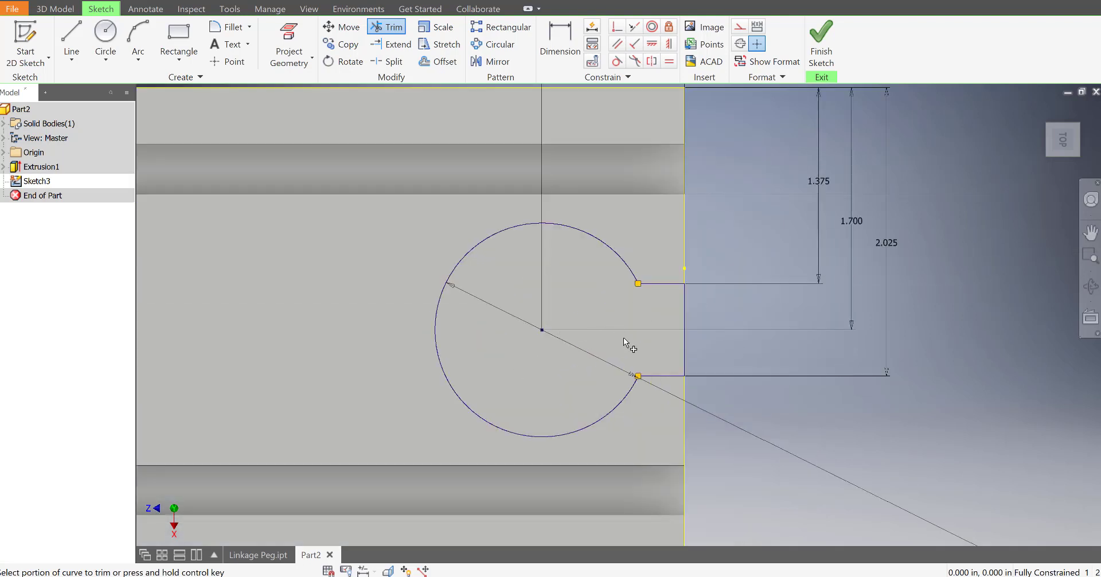
{"action": "scroll", "coordinate": [566, 322], "scroll_direction": "up", "scroll_amount": 6}
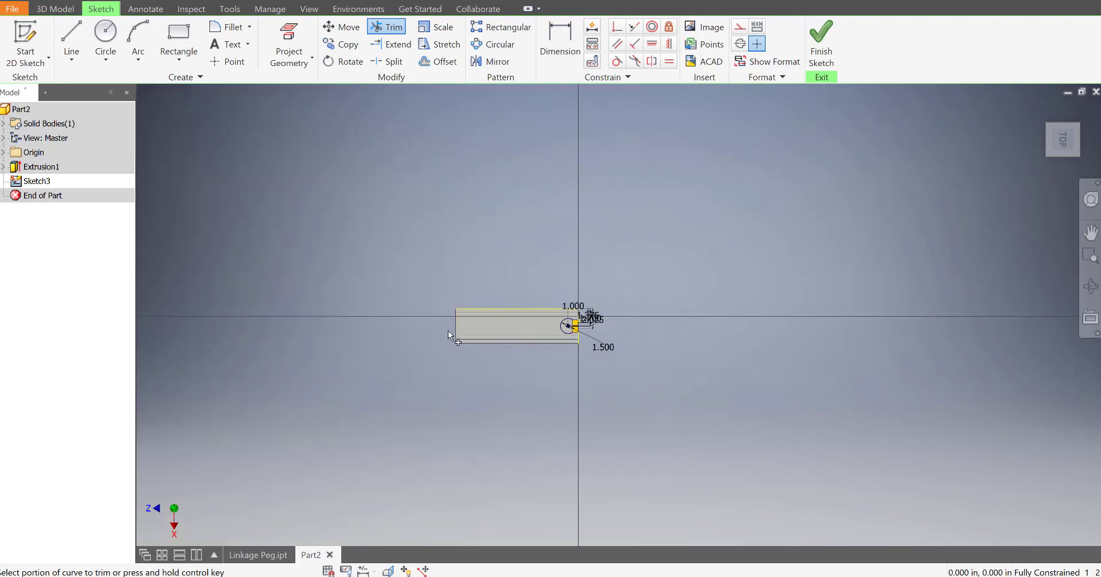
{"action": "scroll", "coordinate": [450, 331], "scroll_direction": "down", "scroll_amount": 8}
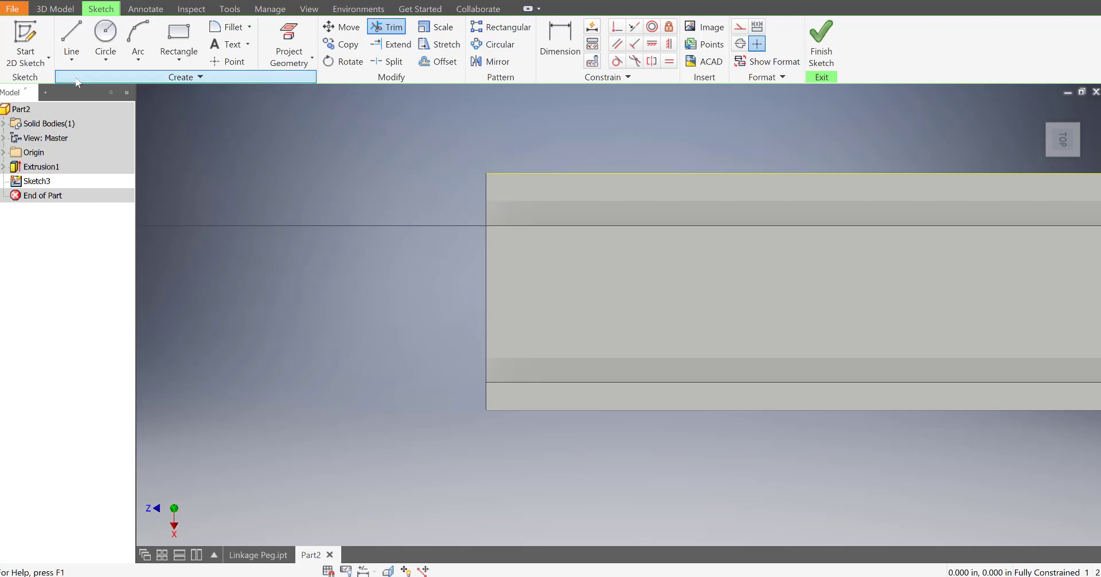
{"action": "left_click", "coordinate": [106, 34]}
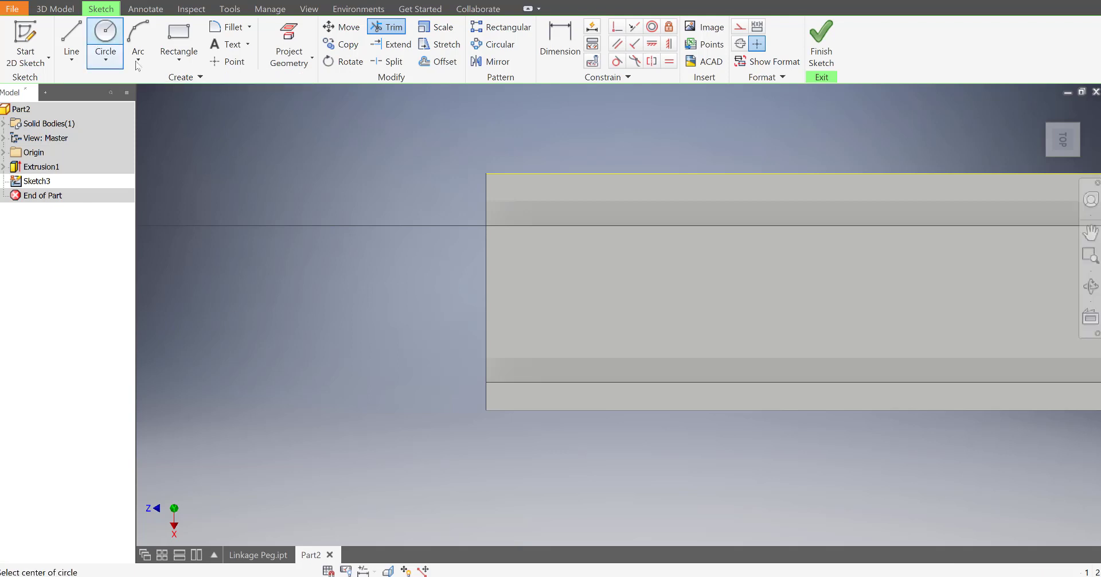
{"action": "left_click", "coordinate": [402, 291]}
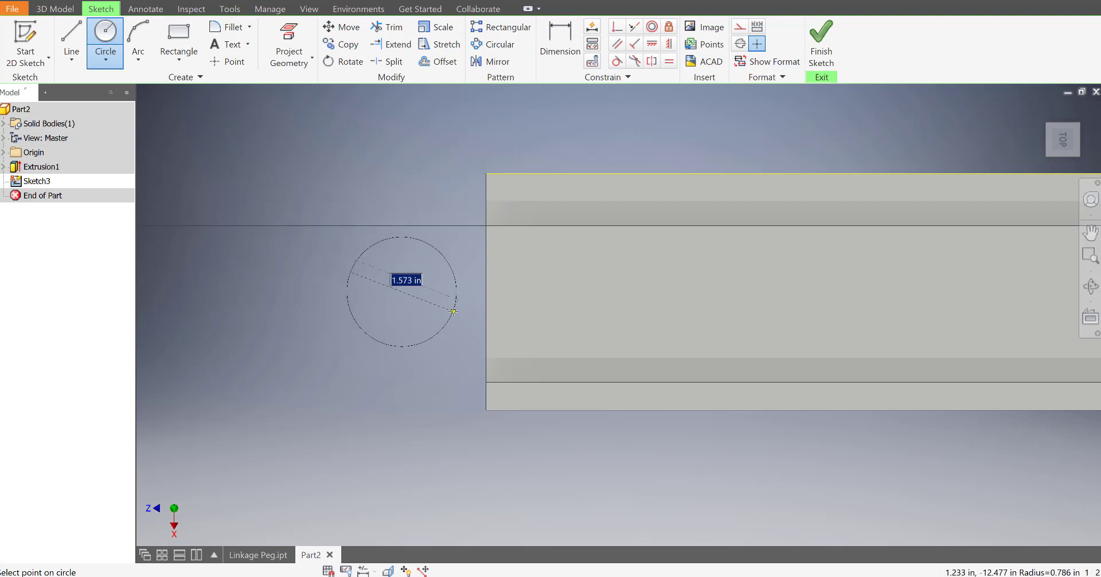
{"action": "type", "text": "1.4"}
{"action": "key", "text": "Return"}
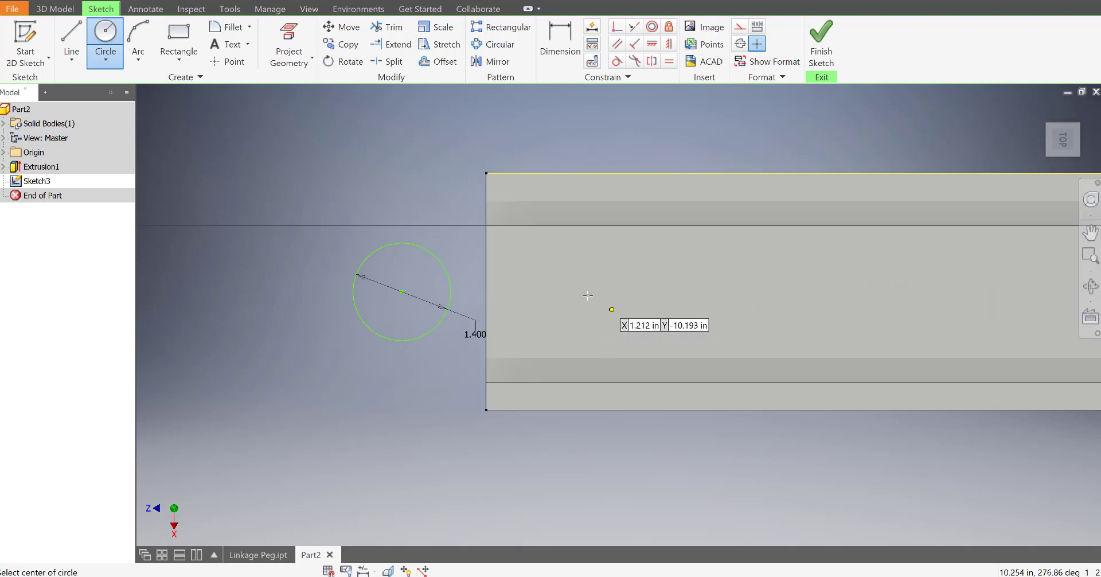
Dimension the new circle's center 1 in from the adjacent track end edge
{"action": "left_click", "coordinate": [570, 36]}
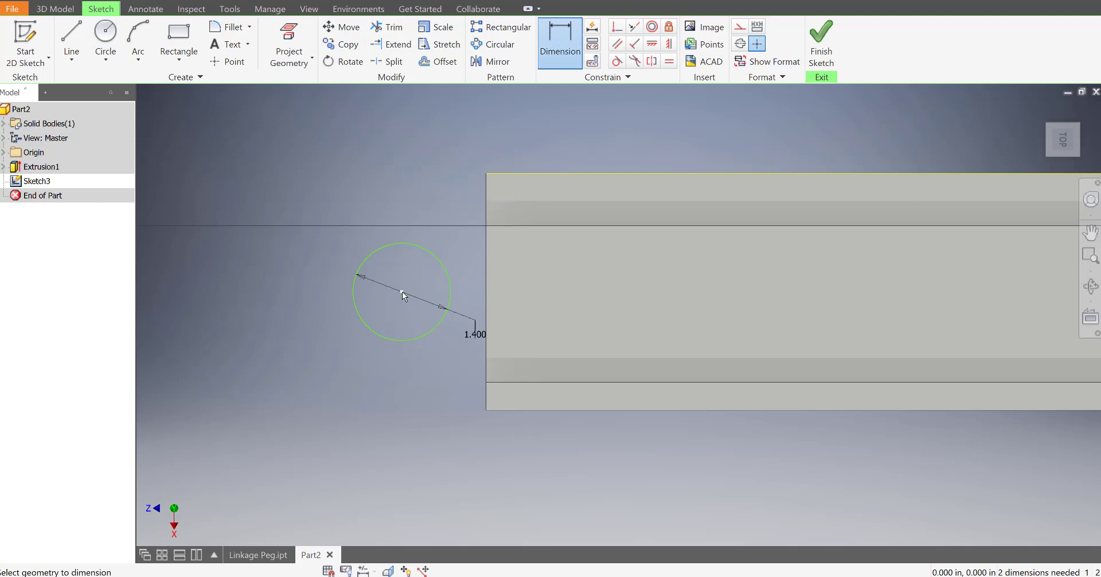
{"action": "left_click", "coordinate": [485, 299]}
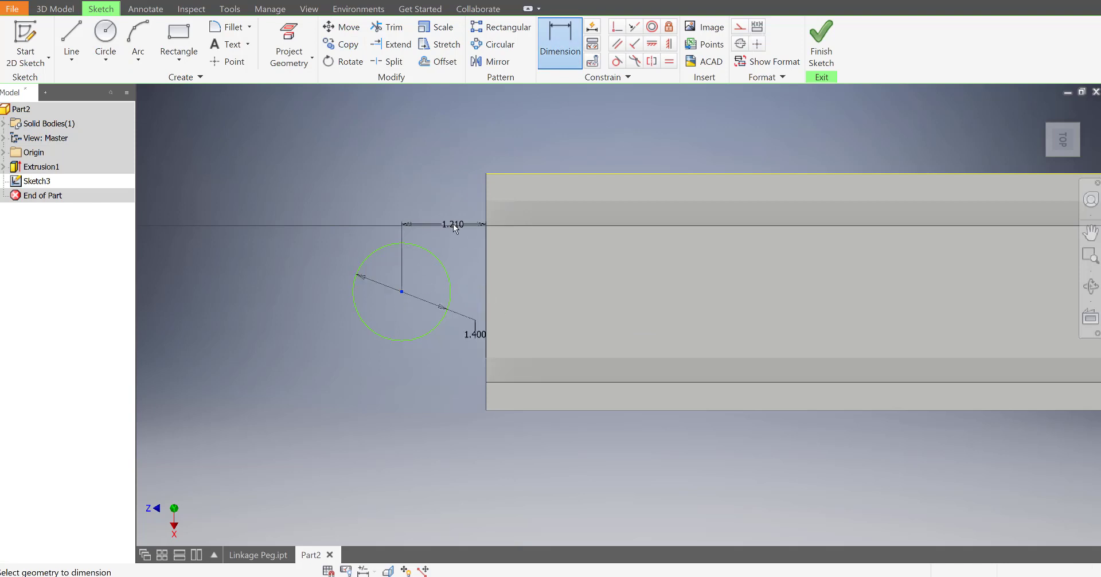
{"action": "left_click", "coordinate": [452, 228]}
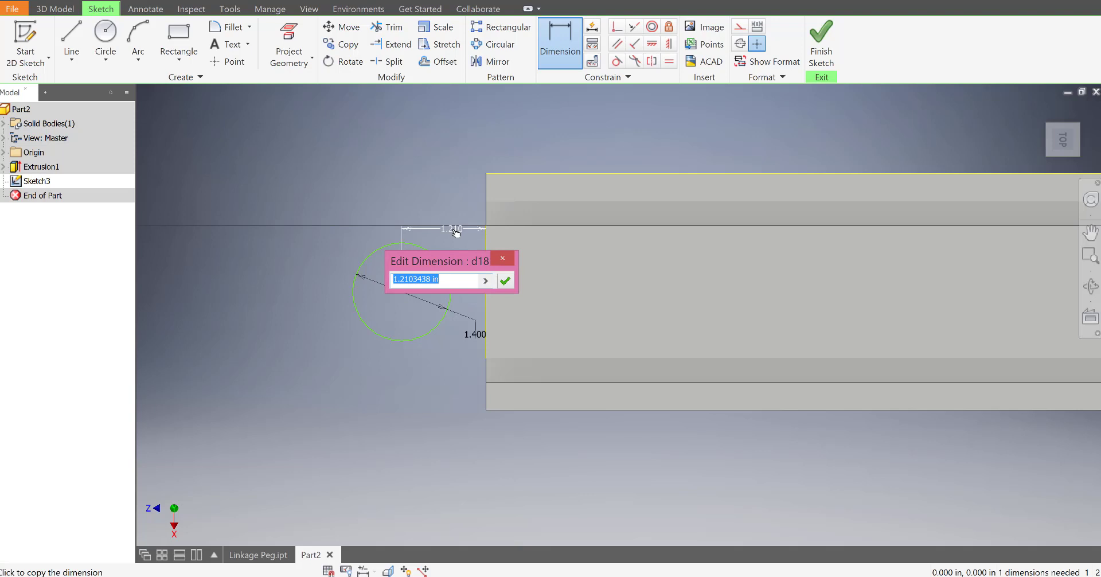
{"action": "type", "text": "1"}
{"action": "key", "text": "Return"}
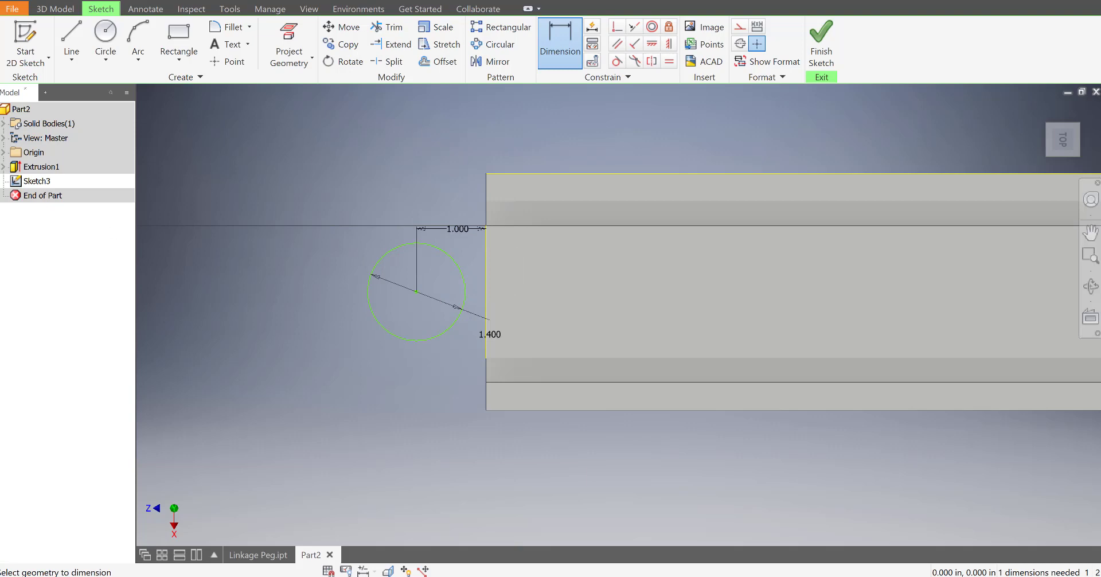
Check the peg end in the reference drawing and draw a rectangle about 0.65 in high from inside the track end into the circle
{"action": "mouse_move", "coordinate": [0, 85]}
{"action": "left_mouse_down"}
{"action": "mouse_move", "coordinate": [680, 64]}
{"action": "mouse_move", "coordinate": [665, 61]}
{"action": "left_mouse_up"}
{"action": "scroll", "coordinate": [525, 289], "scroll_direction": "down", "scroll_amount": 3}
{"action": "scroll", "coordinate": [582, 264], "scroll_direction": "down", "scroll_amount": 3}
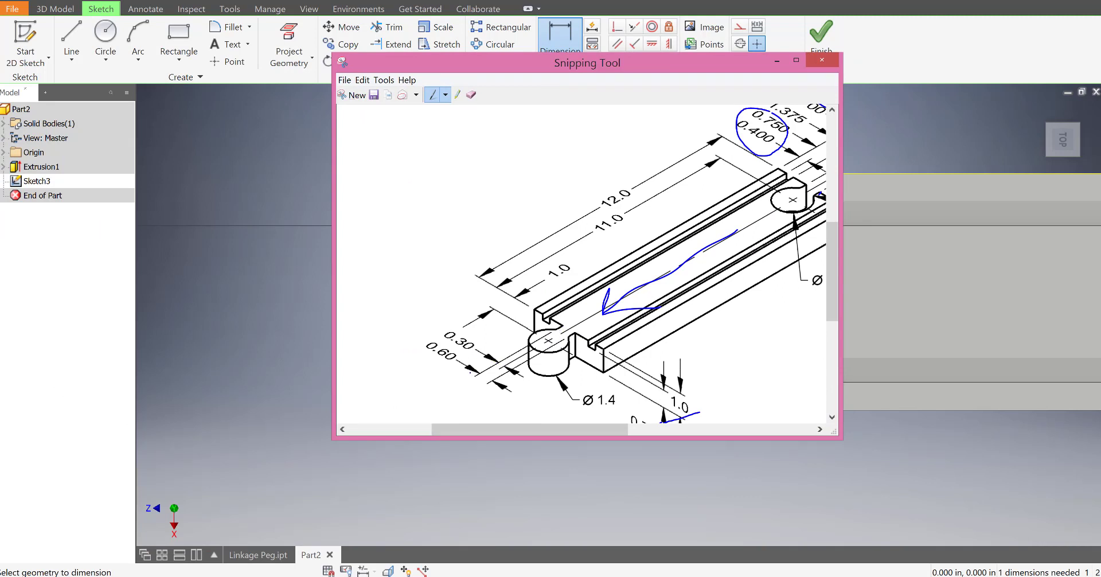
{"action": "left_click", "coordinate": [567, 45]}
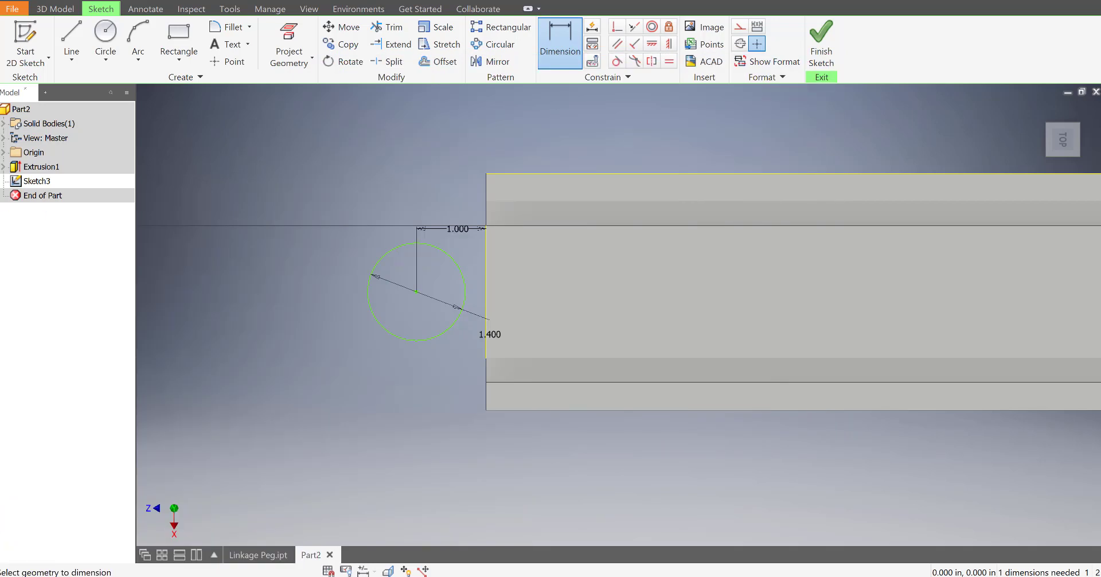
{"action": "left_click", "coordinate": [178, 37]}
{"action": "scroll", "coordinate": [438, 230], "scroll_direction": "up", "scroll_amount": 3}
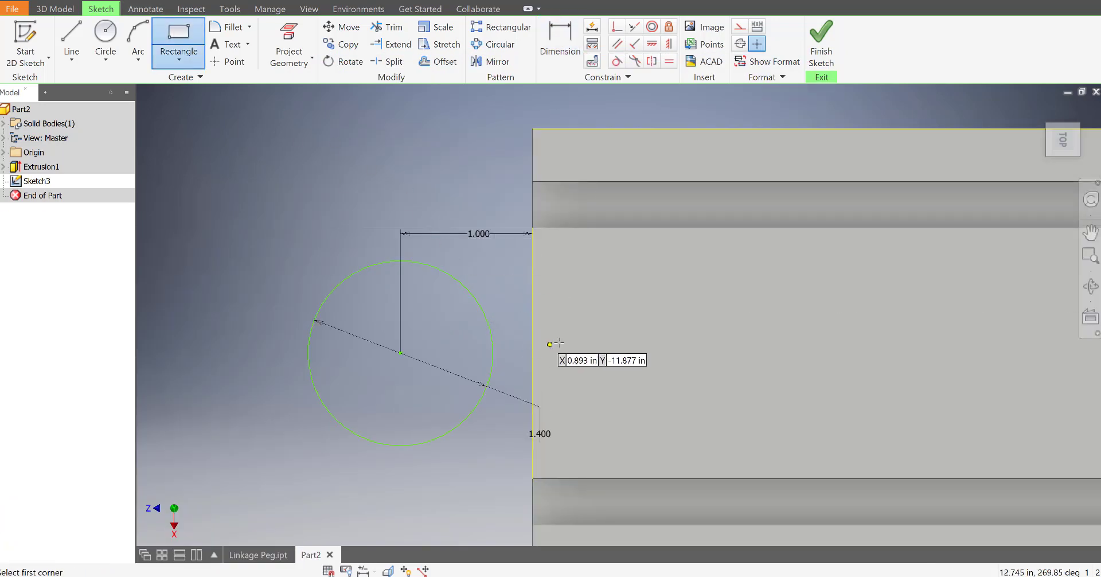
{"action": "left_click", "coordinate": [560, 312]}
{"action": "left_click", "coordinate": [465, 397]}
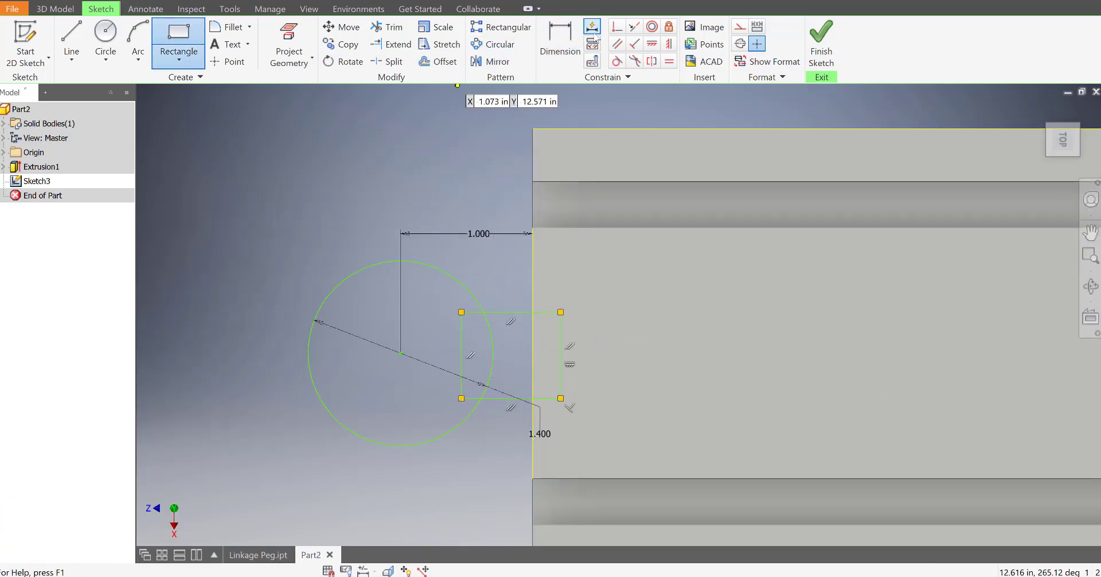
Dimension the height of the rectangle joining the peg circle to the track as 0.6 in
{"action": "left_click", "coordinate": [560, 43]}
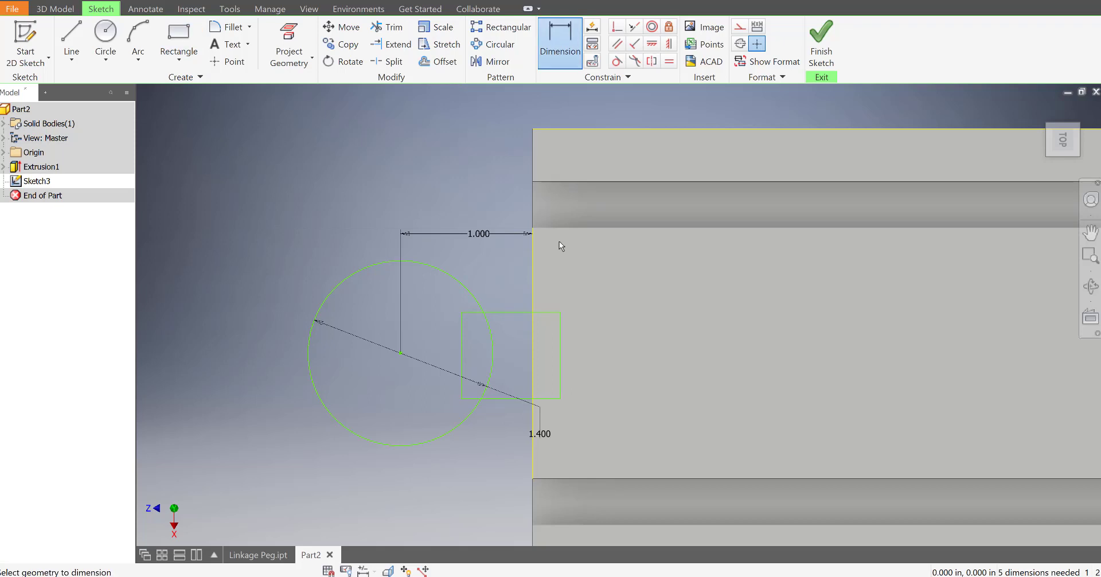
{"action": "left_click", "coordinate": [514, 311]}
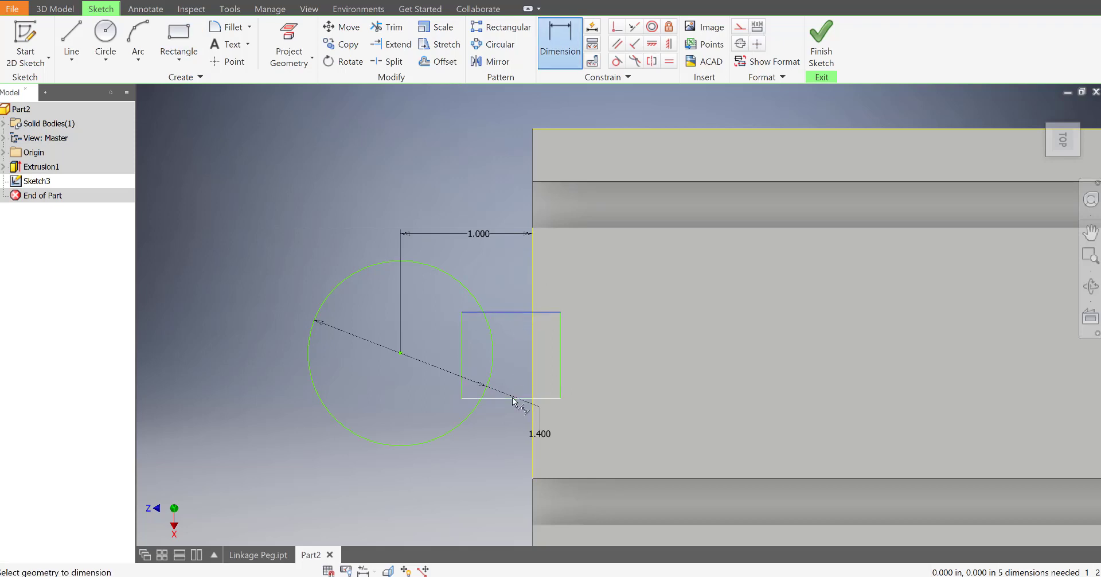
{"action": "left_click", "coordinate": [519, 398]}
{"action": "left_click", "coordinate": [610, 359]}
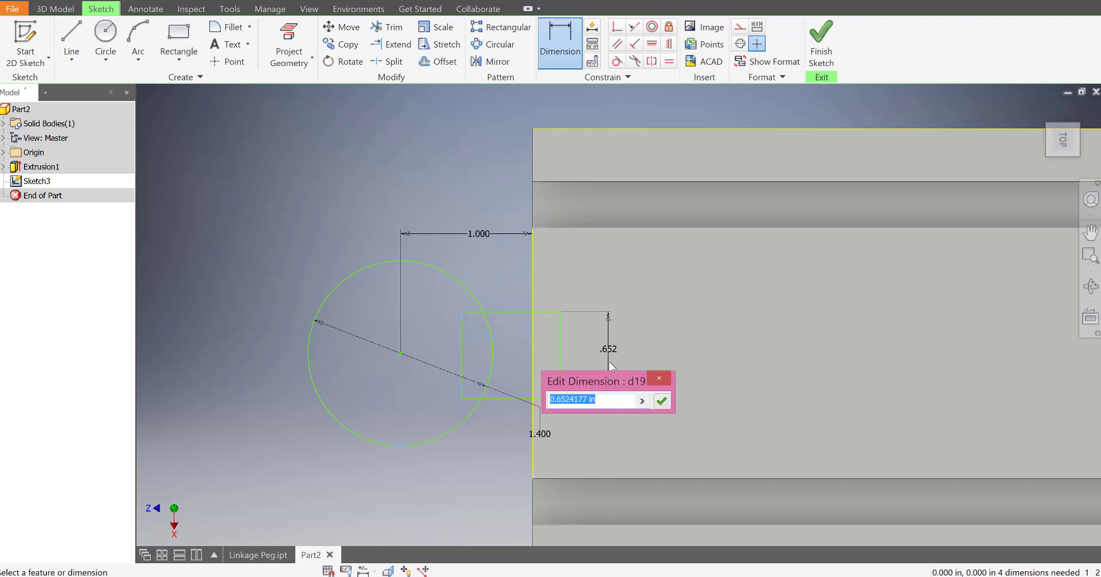
{"action": "type", "text": ".6"}
{"action": "key", "text": "Return"}
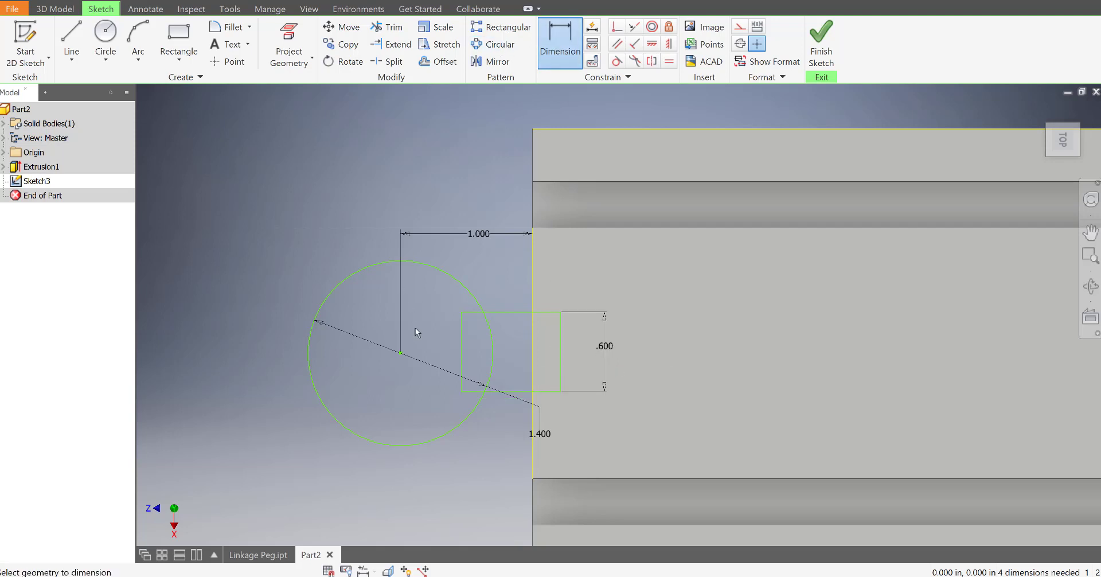
Dimension the upper edge of the connecting rectangle 0.3 in from the peg circle's center
{"action": "double_click", "coordinate": [400, 354]}
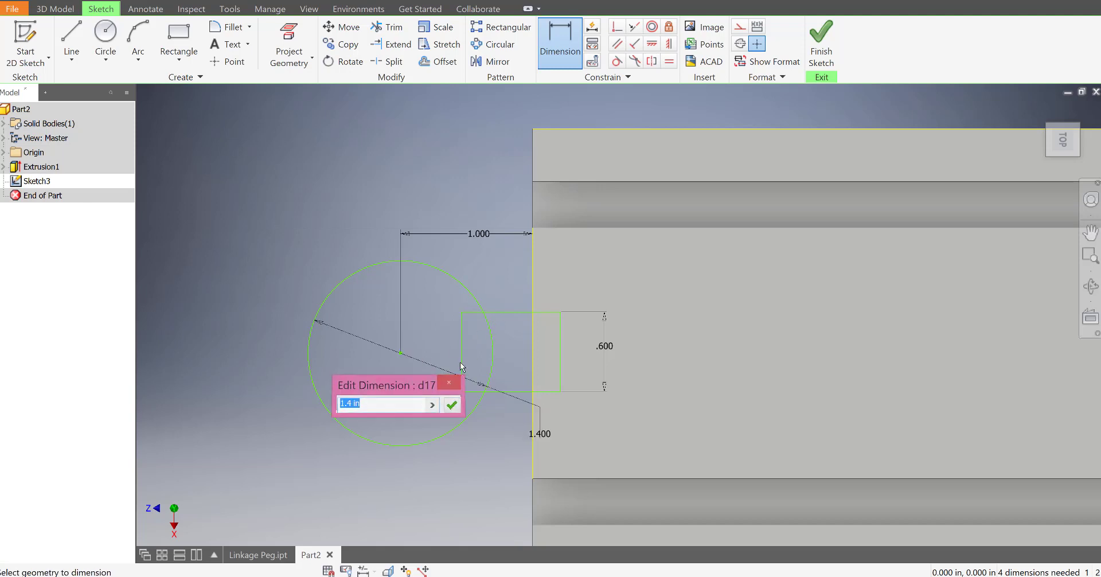
{"action": "key", "text": "Return"}
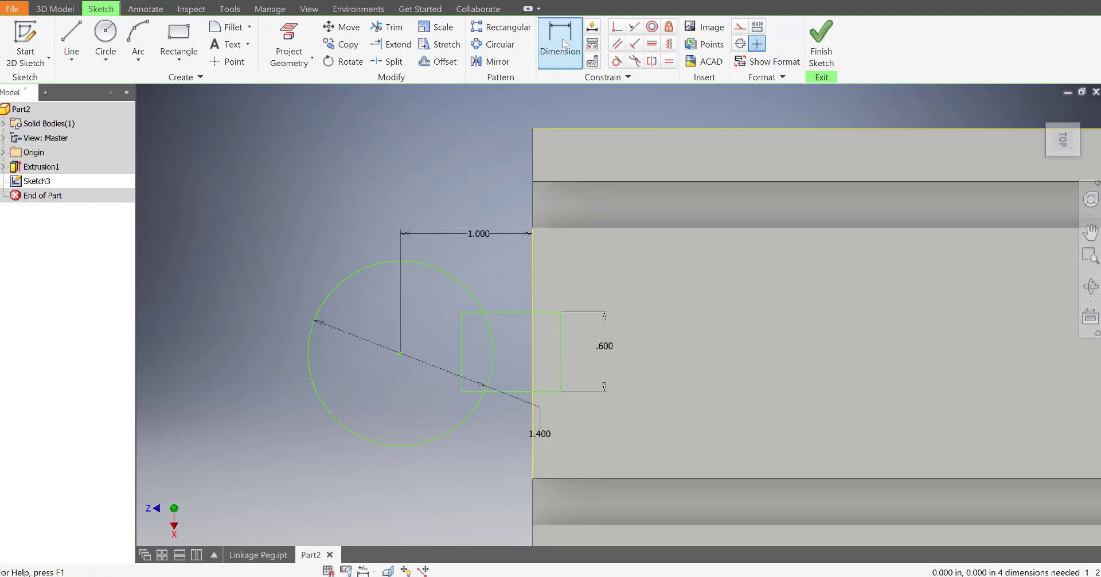
{"action": "left_click", "coordinate": [400, 353]}
{"action": "left_click", "coordinate": [497, 312]}
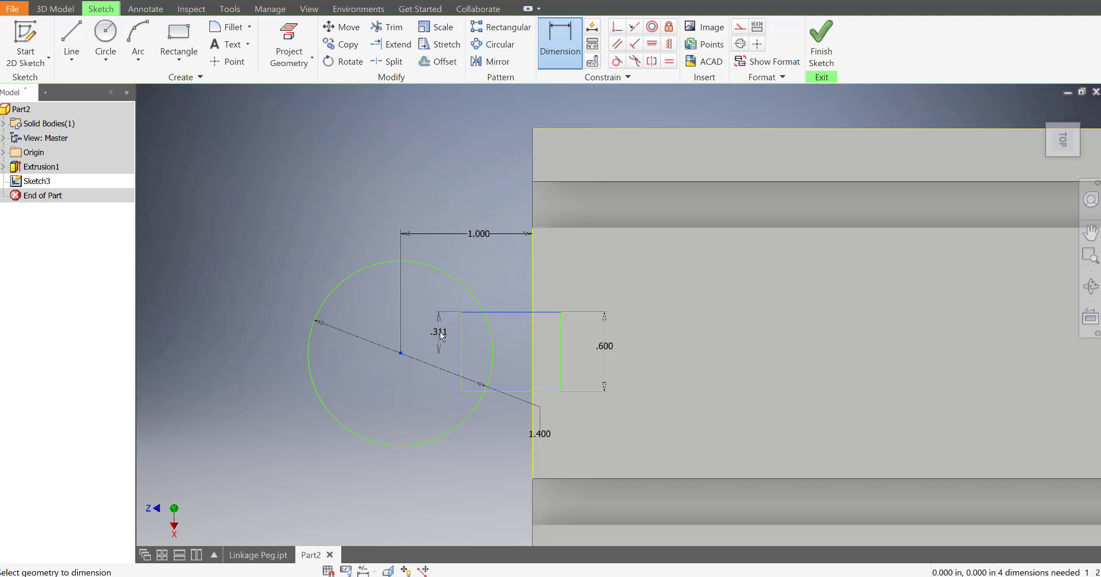
{"action": "scroll", "coordinate": [441, 336], "scroll_direction": "down", "scroll_amount": 3}
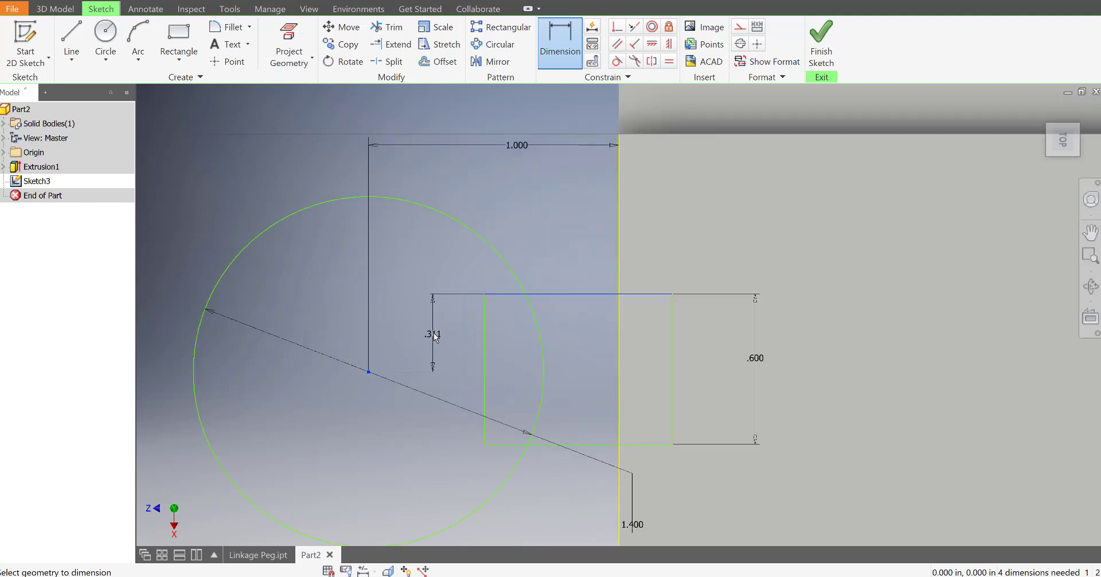
{"action": "left_click", "coordinate": [434, 336]}
{"action": "type", "text": "."}
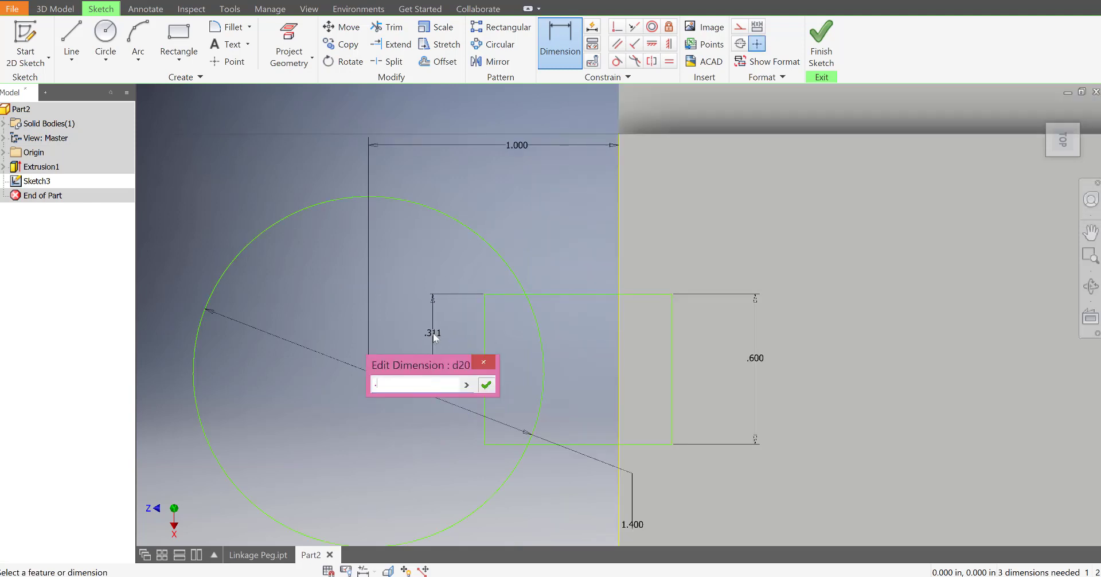
{"action": "type", "text": "3"}
{"action": "key", "text": "Return"}
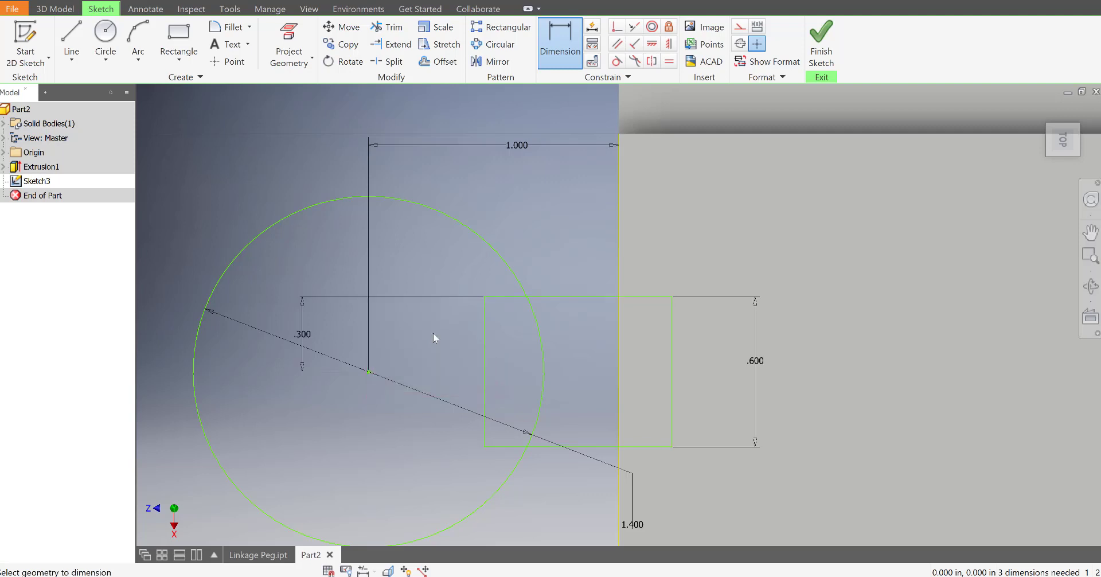
Trim the overlapping segments where the peg circle and rectangle meet, and dimension the circle's center 1.7 in from the track's long outer edge
{"action": "scroll", "coordinate": [473, 346], "scroll_direction": "up", "scroll_amount": 2}
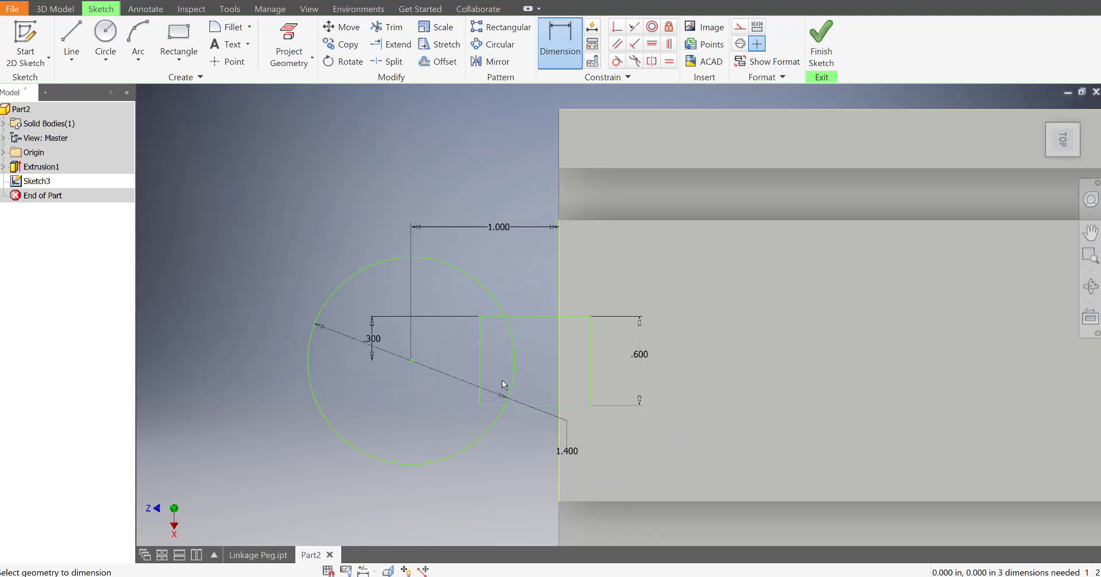
{"action": "left_click", "coordinate": [388, 27]}
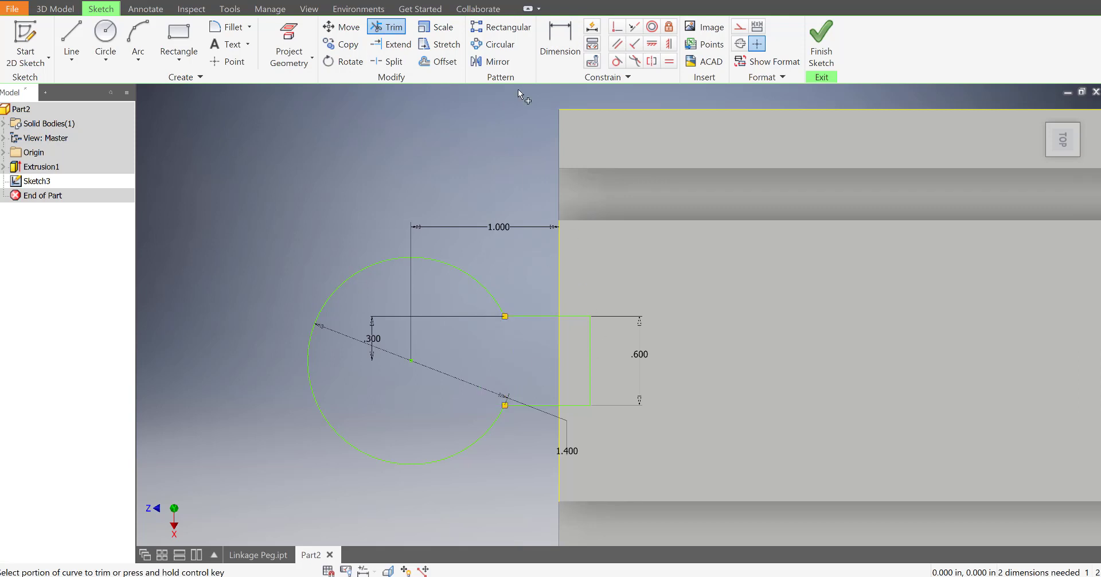
{"action": "left_click", "coordinate": [550, 47]}
{"action": "left_click", "coordinate": [593, 109]}
{"action": "left_click", "coordinate": [410, 360]}
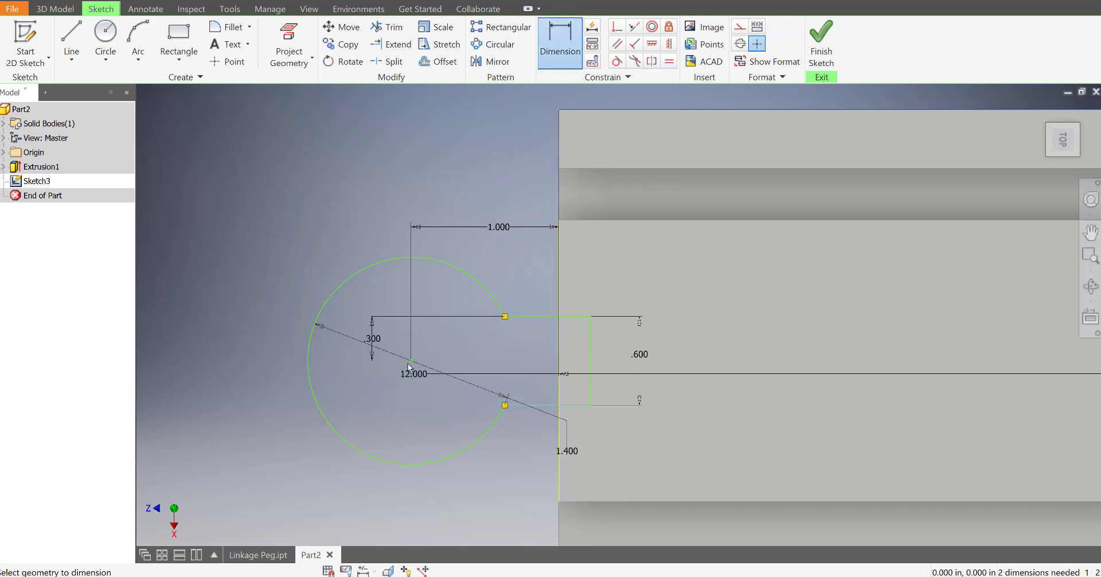
{"action": "left_click", "coordinate": [346, 321]}
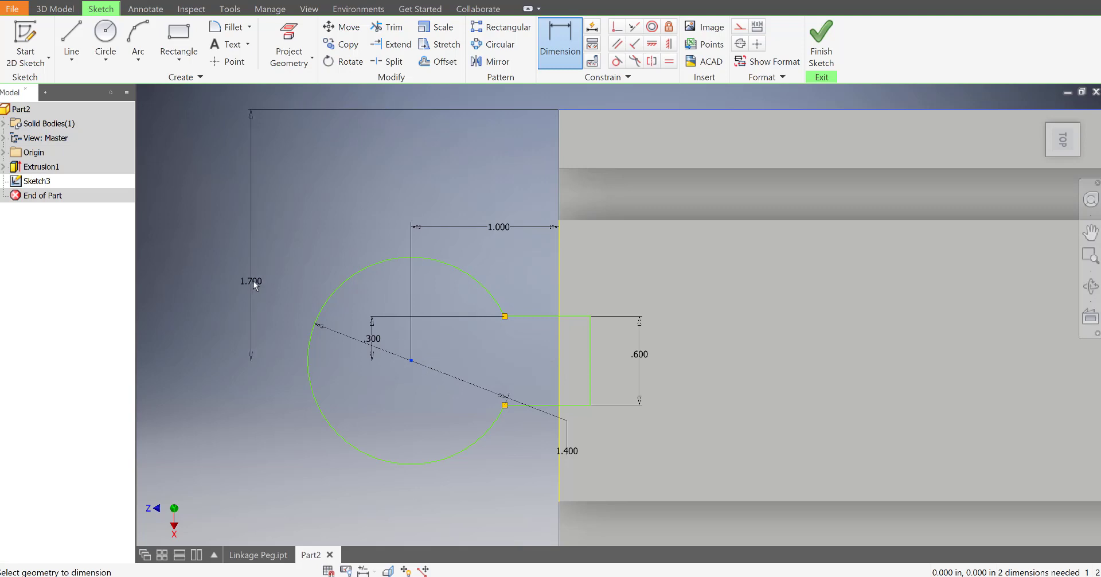
{"action": "left_click", "coordinate": [253, 280]}
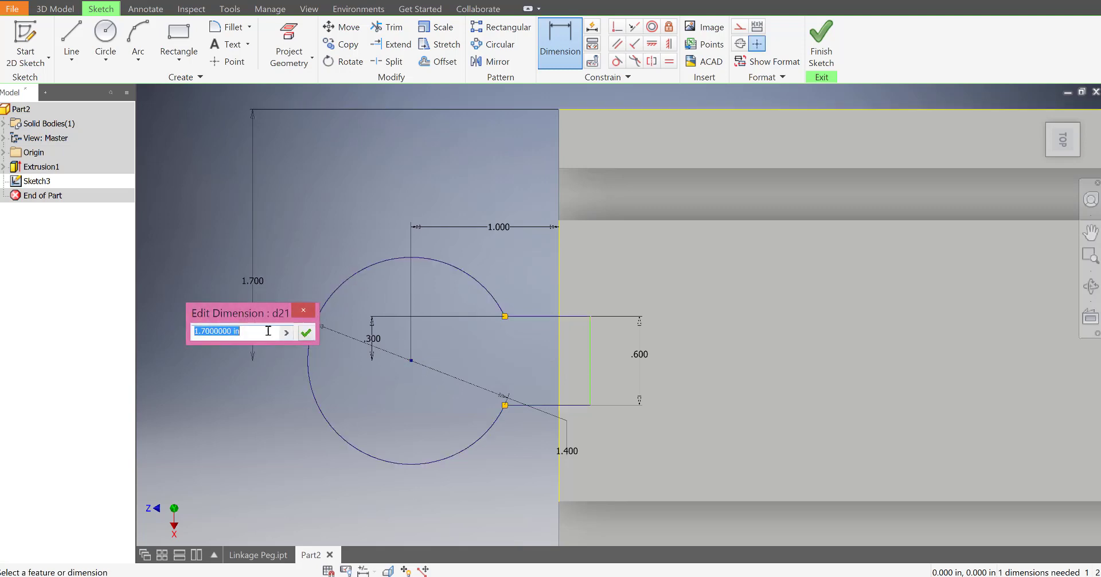
{"action": "left_click", "coordinate": [305, 332]}
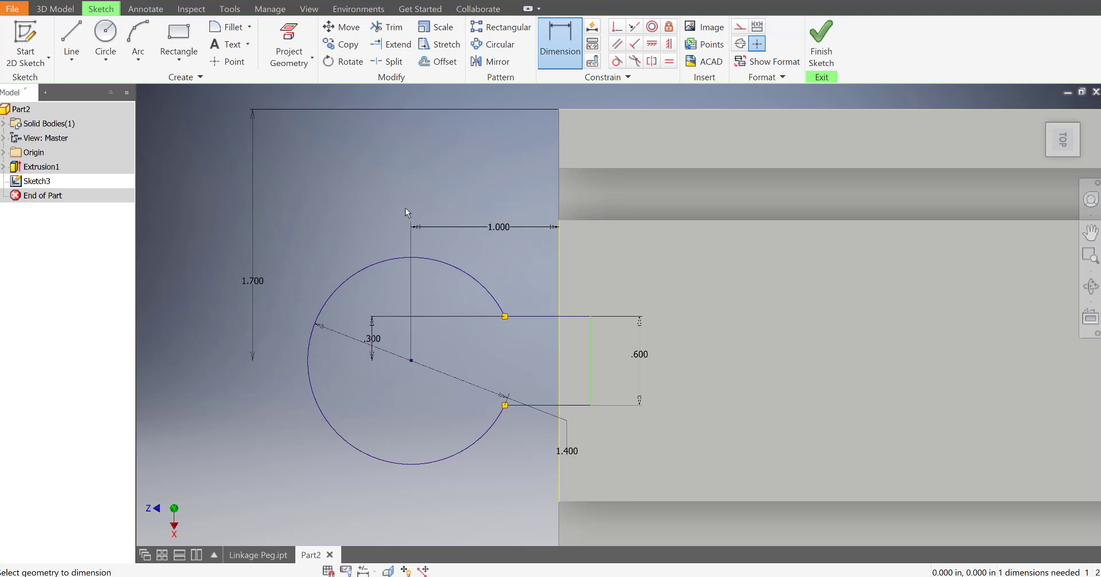
Fillet both corners where the peg's arc meets the neck lines with a 0.16 in radius
{"action": "left_click", "coordinate": [223, 32]}
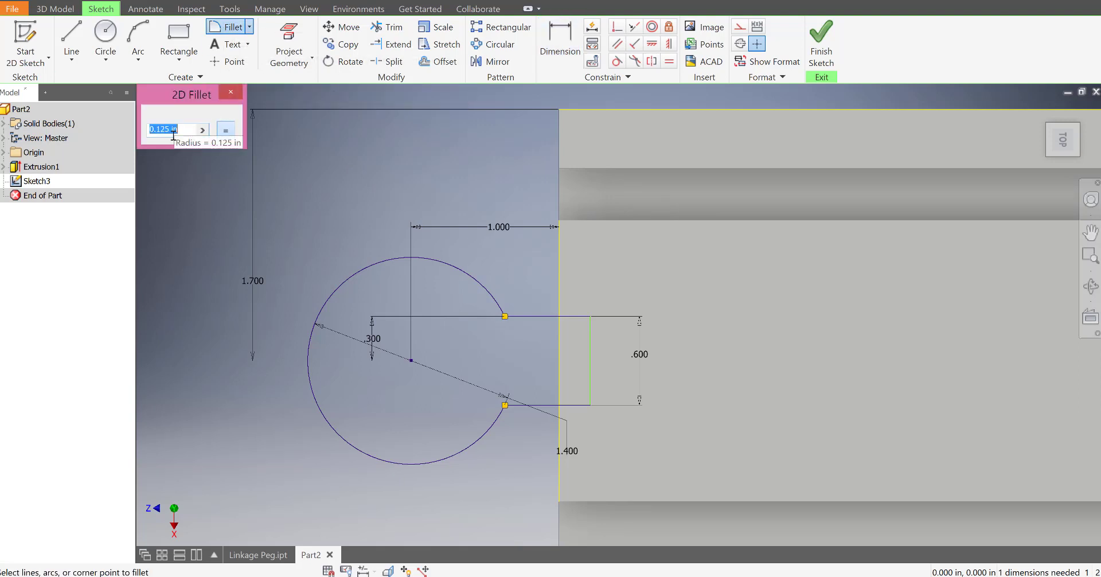
{"action": "type", "text": ".16"}
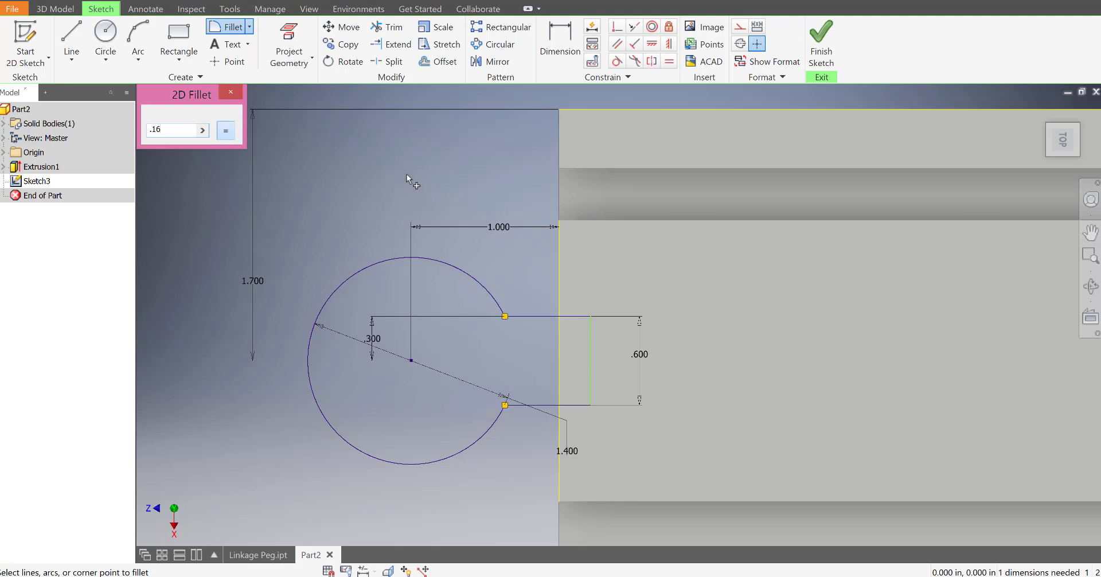
{"action": "left_click", "coordinate": [521, 316]}
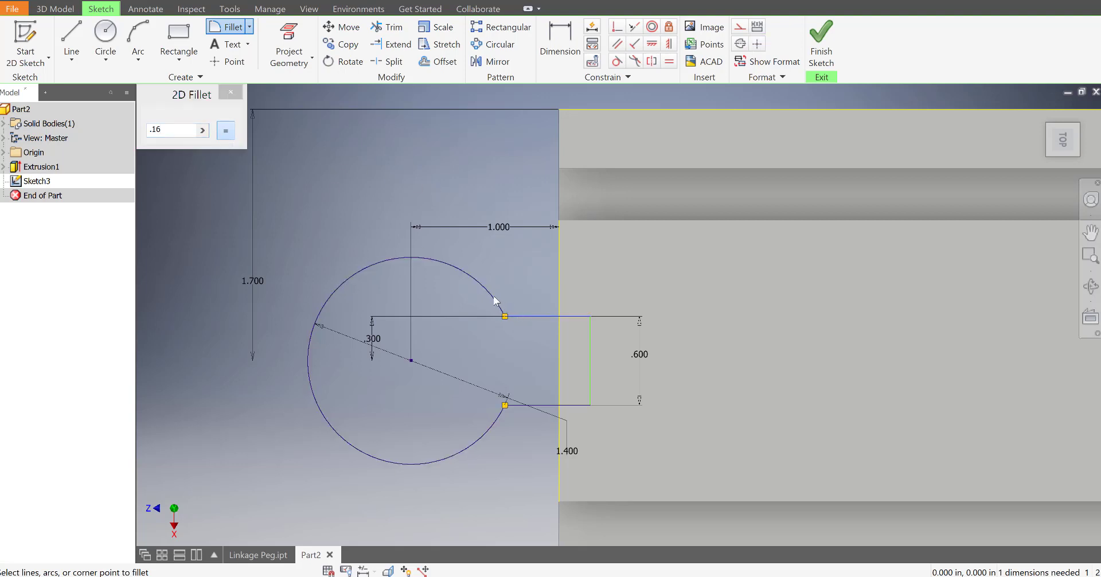
{"action": "left_click", "coordinate": [506, 316]}
{"action": "scroll", "coordinate": [507, 319], "scroll_direction": "up", "scroll_amount": 5}
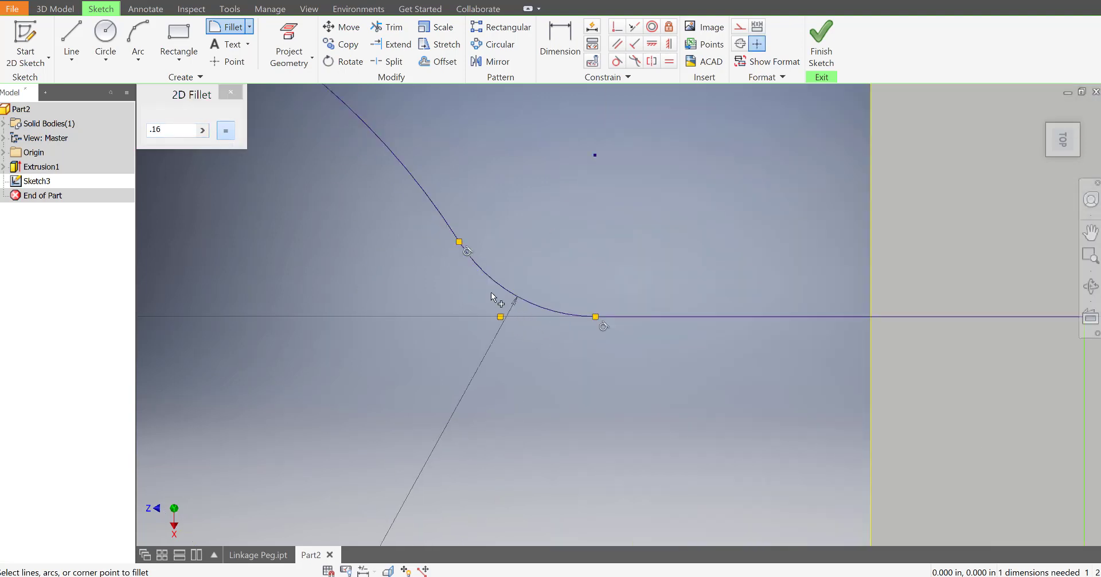
{"action": "scroll", "coordinate": [503, 342], "scroll_direction": "down", "scroll_amount": 4}
{"action": "scroll", "coordinate": [510, 500], "scroll_direction": "up", "scroll_amount": 5}
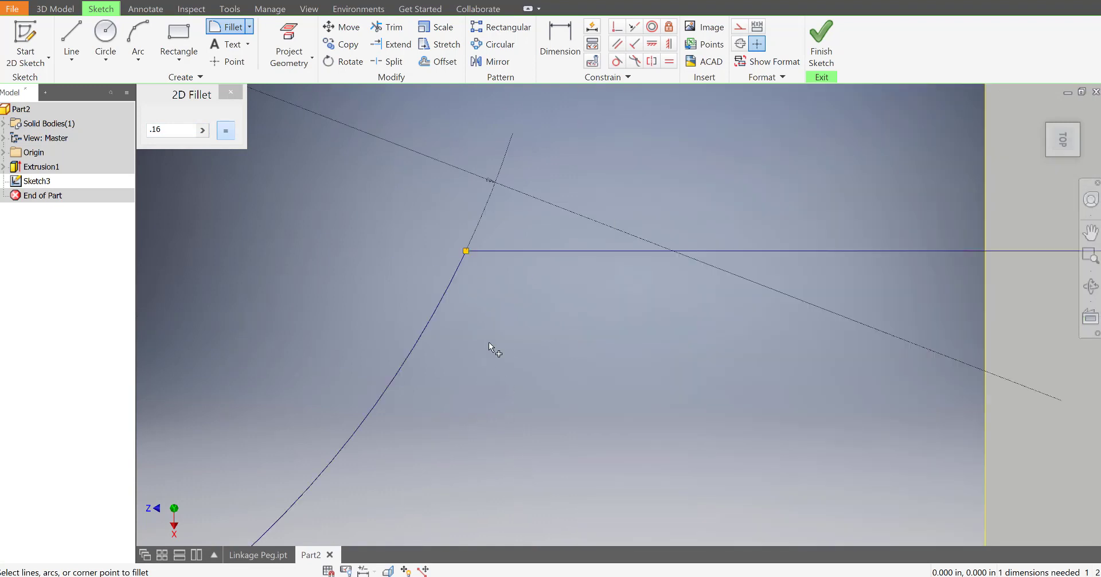
{"action": "left_click", "coordinate": [448, 288]}
{"action": "left_click", "coordinate": [496, 251]}
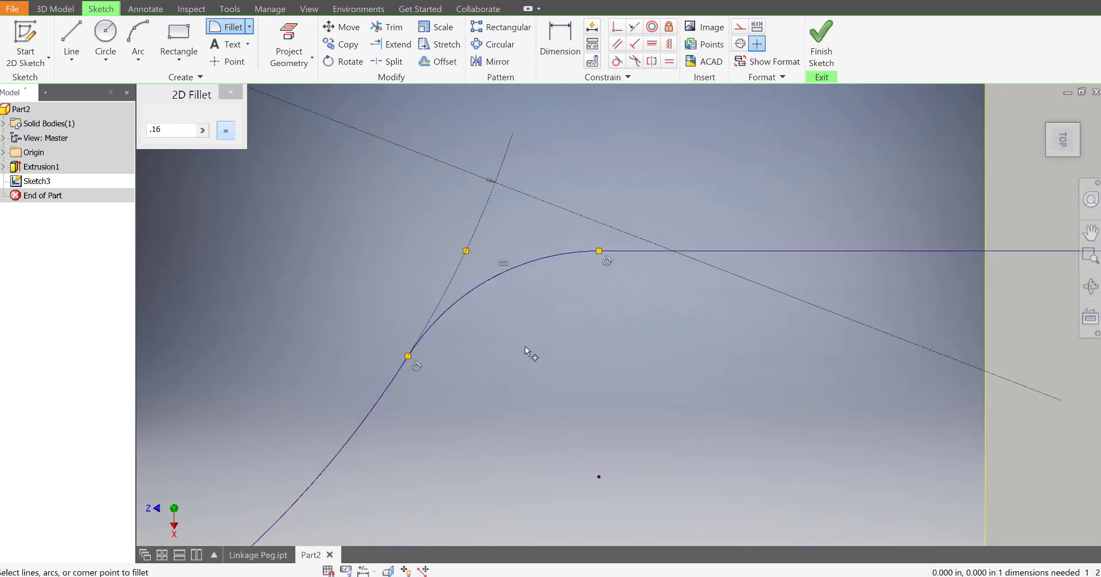
Fillet both corners of the keyhole outline at the opposite track end with the same 0.16 in radius and finish the sketch
{"action": "scroll", "coordinate": [525, 350], "scroll_direction": "down", "scroll_amount": 5}
{"action": "scroll", "coordinate": [780, 353], "scroll_direction": "up", "scroll_amount": 6}
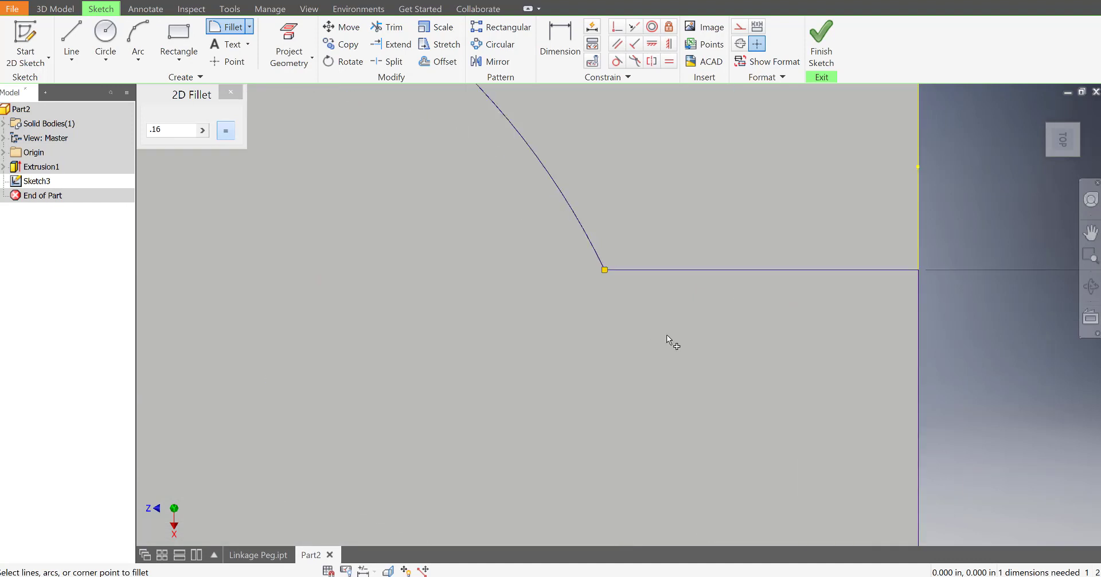
{"action": "left_click", "coordinate": [590, 241]}
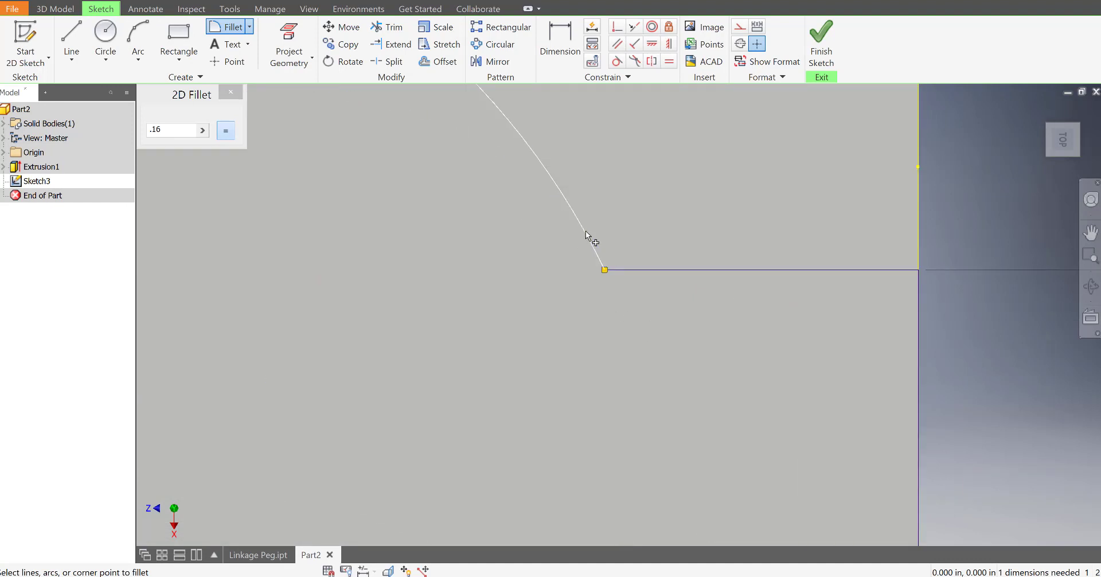
{"action": "left_click", "coordinate": [642, 268]}
{"action": "scroll", "coordinate": [639, 325], "scroll_direction": "down", "scroll_amount": 3}
{"action": "scroll", "coordinate": [626, 423], "scroll_direction": "up", "scroll_amount": 4}
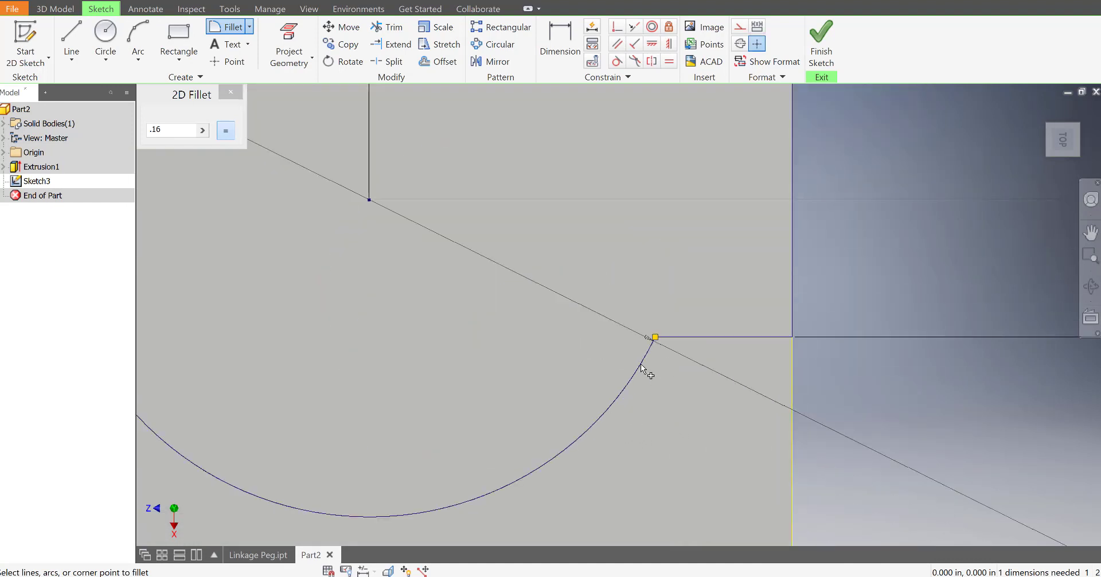
{"action": "left_click", "coordinate": [642, 367]}
{"action": "left_click", "coordinate": [683, 337]}
{"action": "scroll", "coordinate": [655, 417], "scroll_direction": "down", "scroll_amount": 5}
{"action": "scroll", "coordinate": [541, 386], "scroll_direction": "up", "scroll_amount": 2}
{"action": "scroll", "coordinate": [535, 400], "scroll_direction": "down", "scroll_amount": 1}
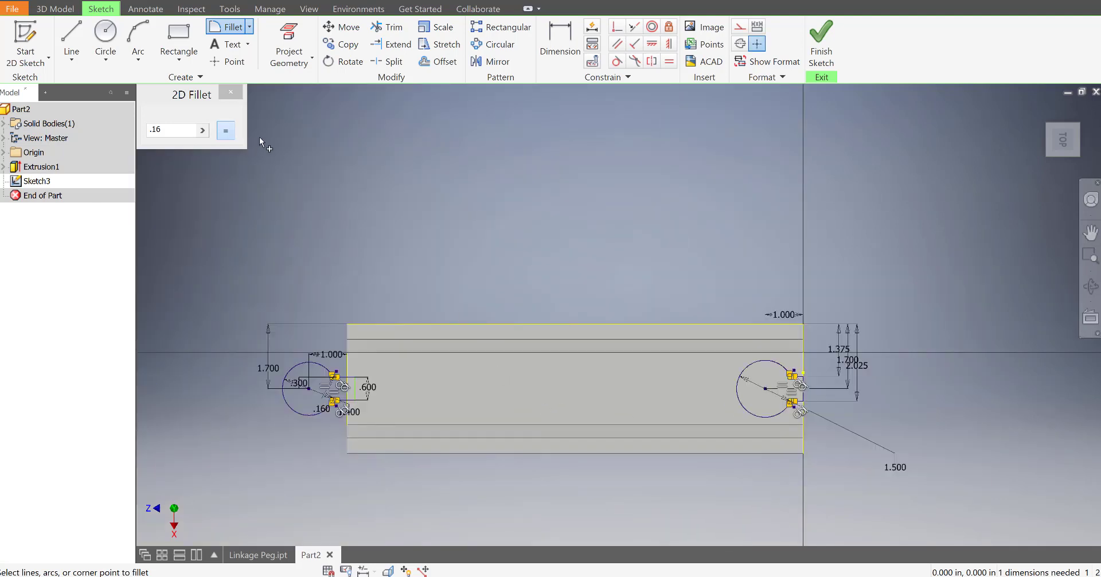
{"action": "left_click", "coordinate": [240, 102]}
{"action": "left_click", "coordinate": [821, 46]}
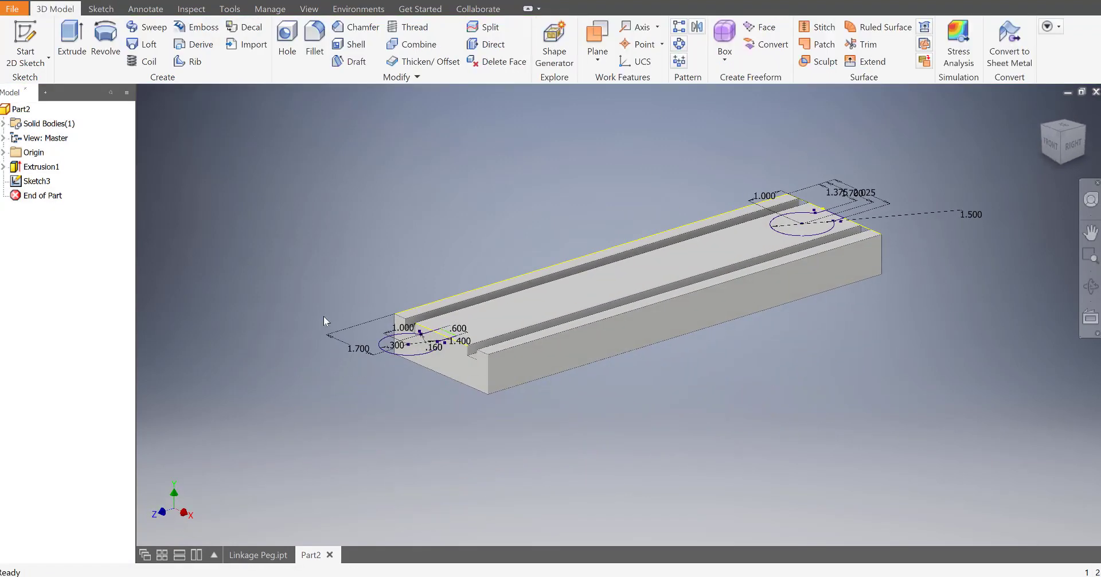
Extrude the peg profile 1 in downward, joined to the track body
{"action": "scroll", "coordinate": [324, 316], "scroll_direction": "up", "scroll_amount": 2}
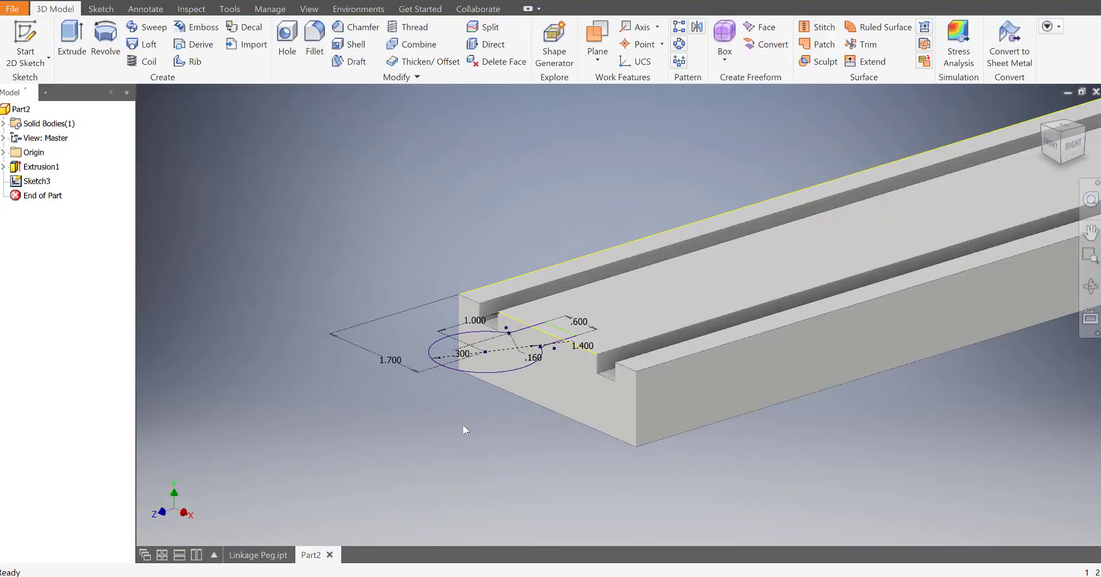
{"action": "left_click", "coordinate": [78, 48]}
{"action": "left_click", "coordinate": [483, 366]}
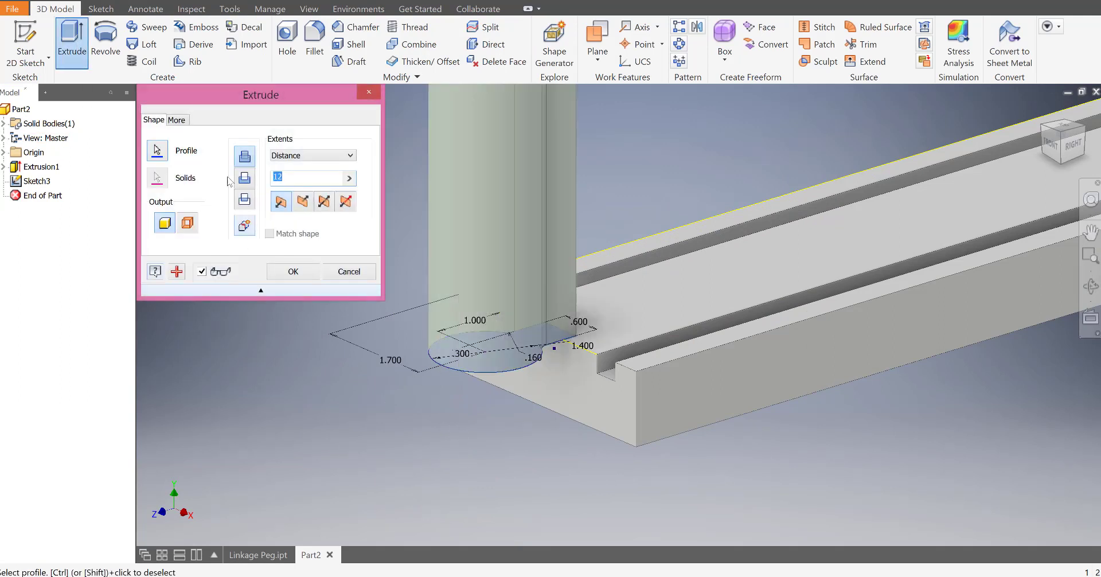
{"action": "left_click", "coordinate": [302, 203]}
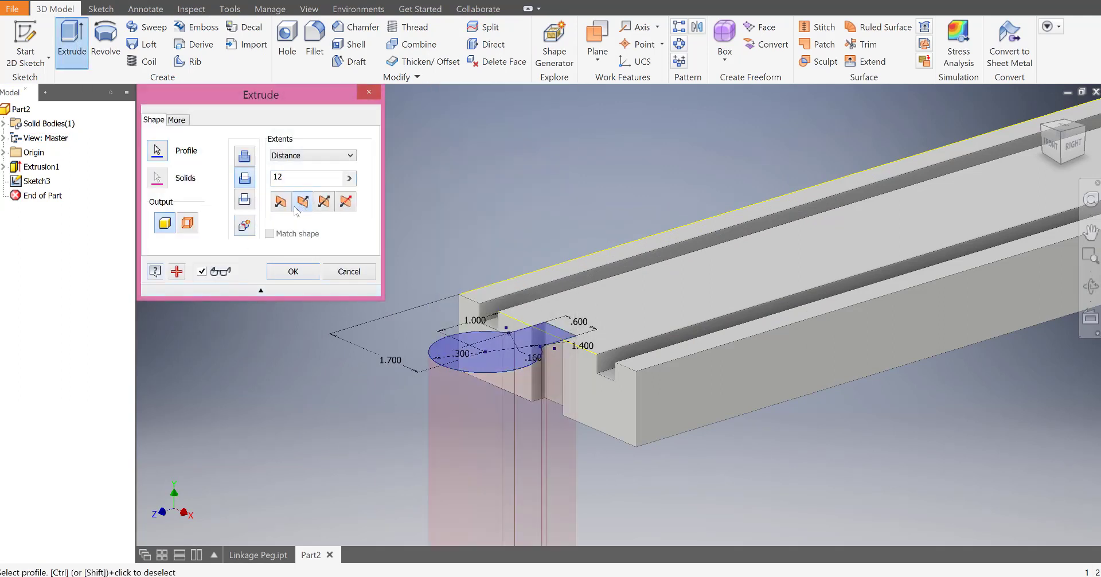
{"action": "left_click", "coordinate": [250, 163]}
{"action": "left_click", "coordinate": [274, 177]}
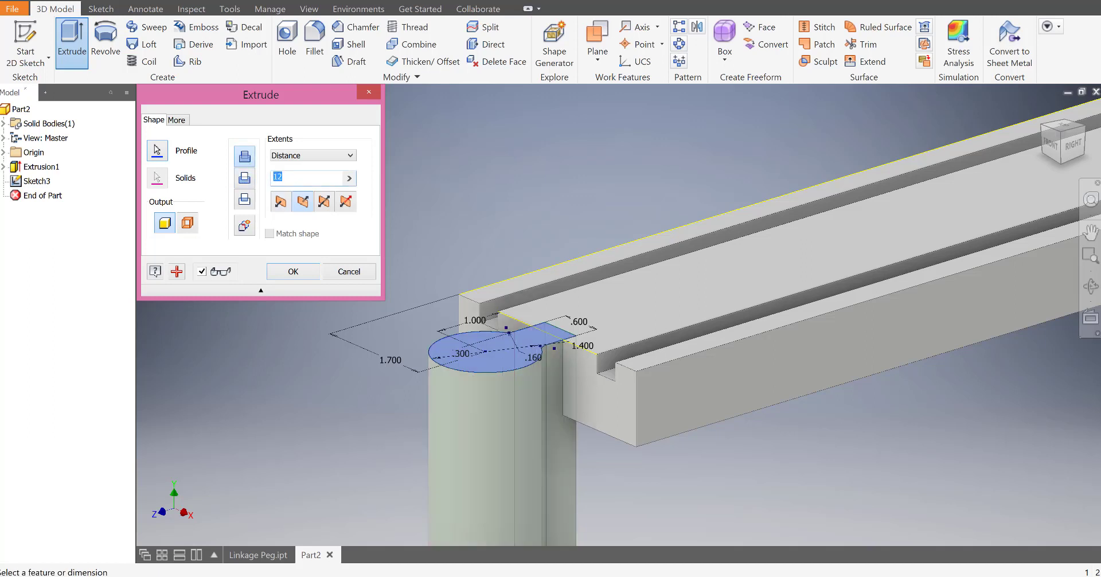
{"action": "type", "text": "1"}
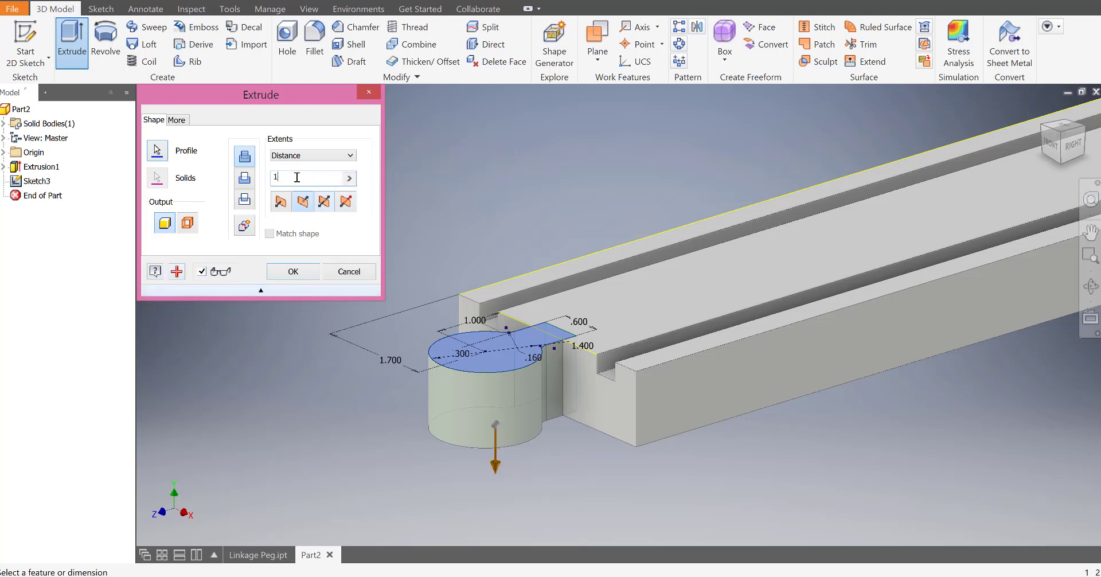
{"action": "left_click", "coordinate": [288, 272]}
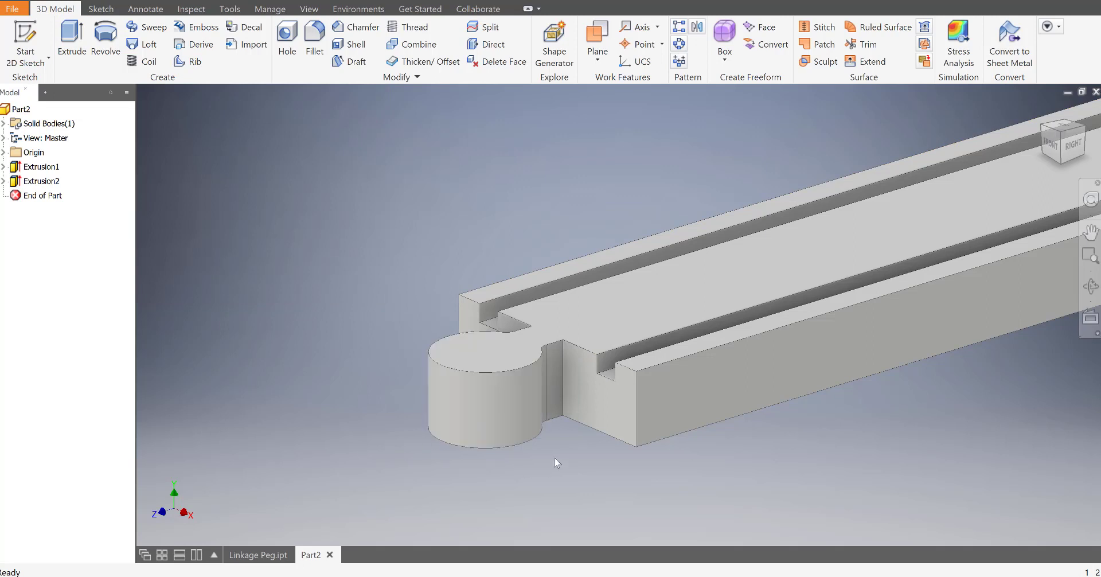
Make Sketch3 of the peg extrusion visible again
{"action": "scroll", "coordinate": [611, 455], "scroll_direction": "down", "scroll_amount": 3}
{"action": "scroll", "coordinate": [915, 343], "scroll_direction": "up", "scroll_amount": 6}
{"action": "scroll", "coordinate": [915, 343], "scroll_direction": "down", "scroll_amount": 3}
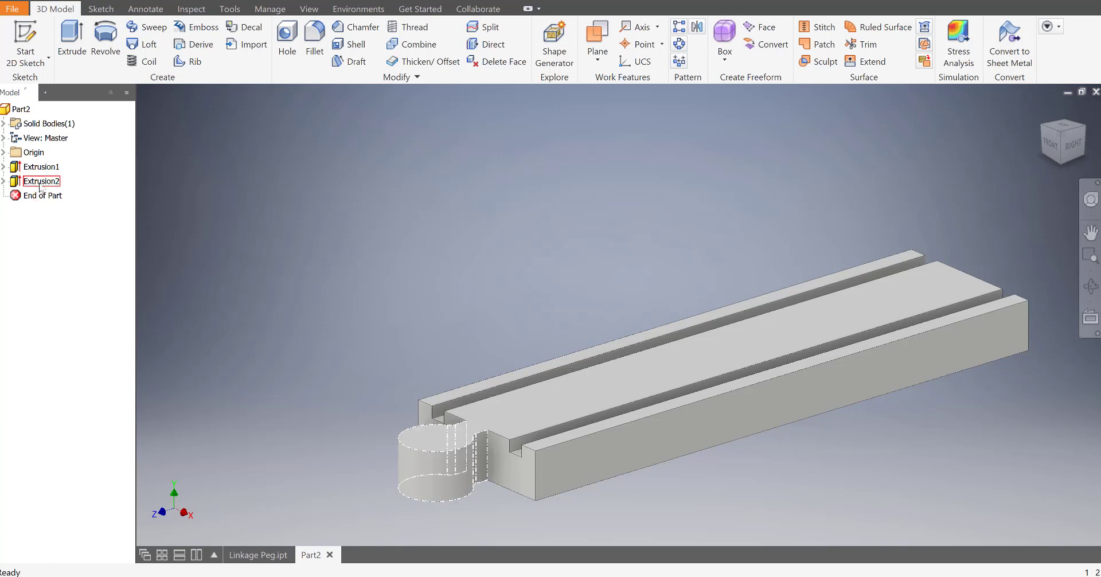
{"action": "left_click", "coordinate": [3, 181]}
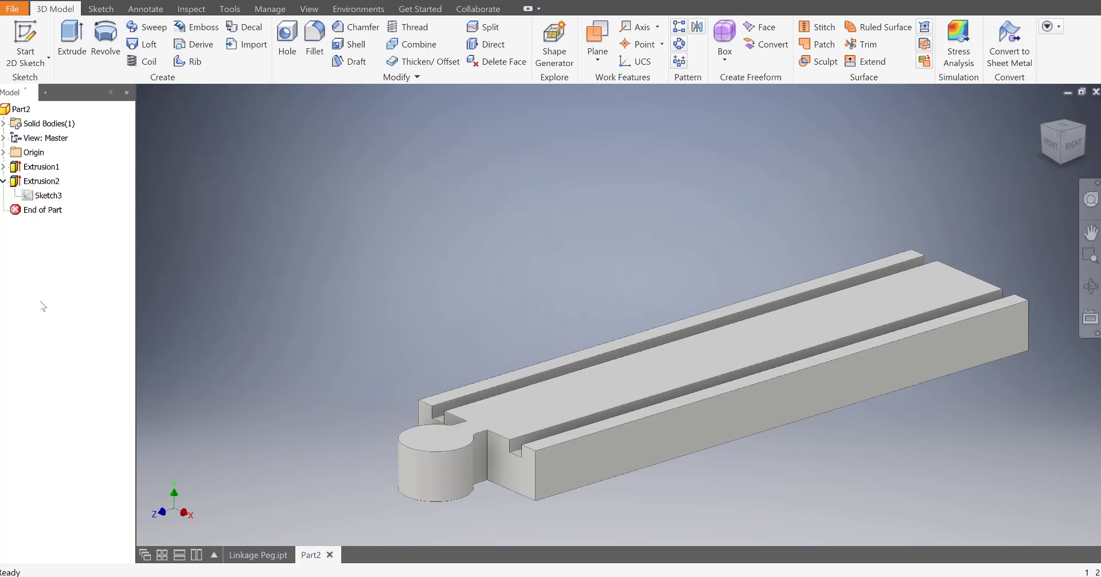
{"action": "right_click", "coordinate": [51, 199]}
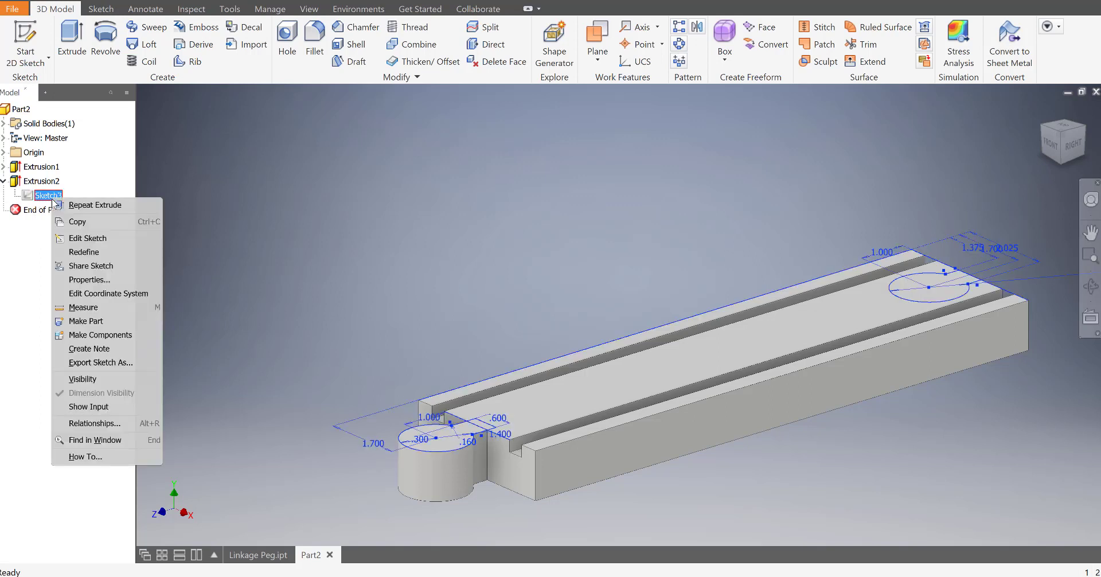
{"action": "left_click", "coordinate": [97, 378]}
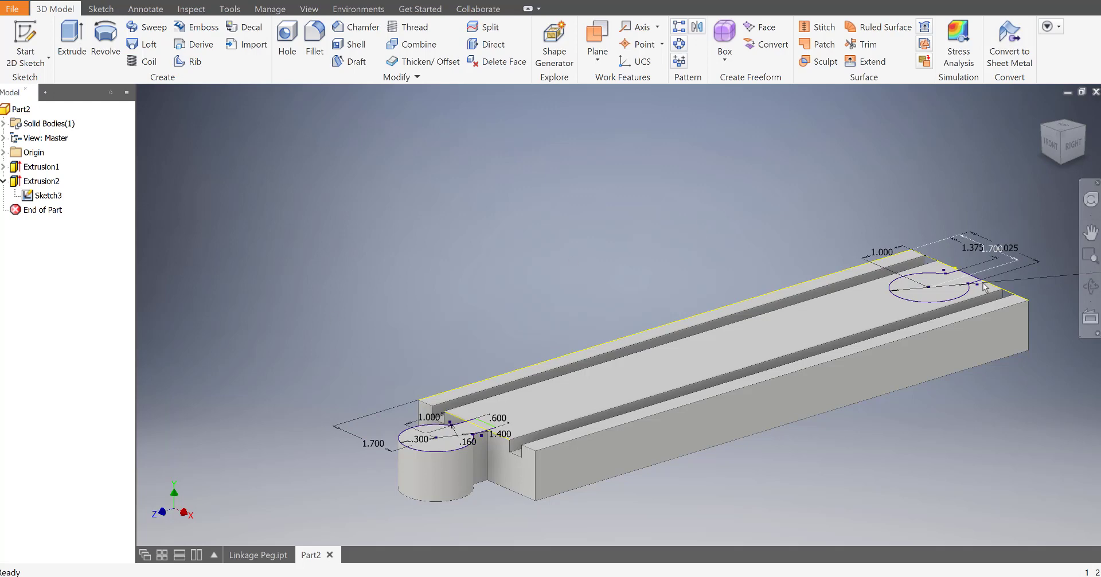
Extrude the keyhole profile as a cut 1 in deep down through the track end
{"action": "scroll", "coordinate": [881, 302], "scroll_direction": "up", "scroll_amount": 5}
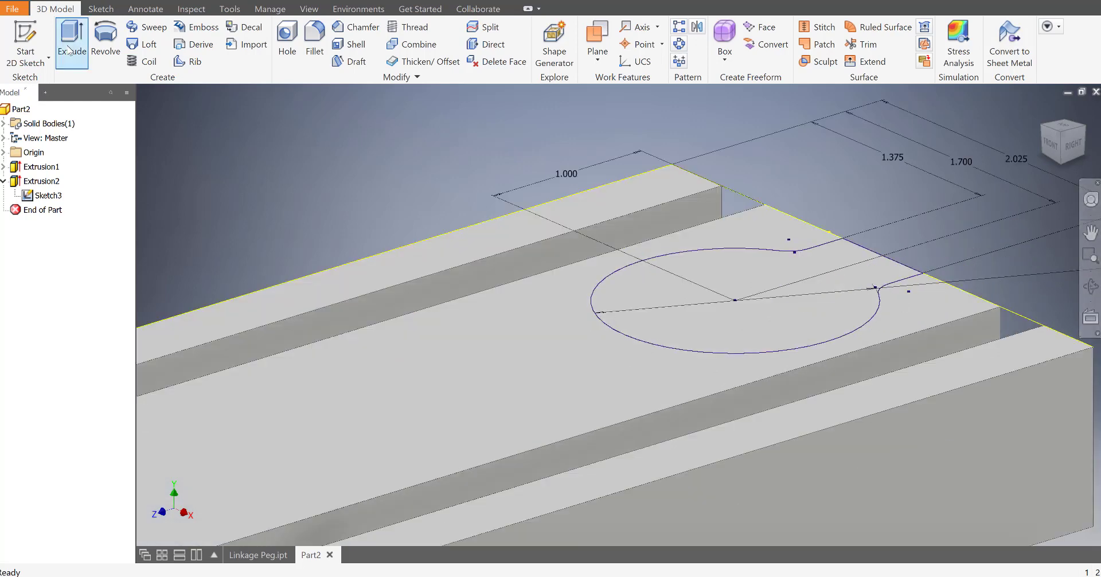
{"action": "left_click", "coordinate": [72, 38]}
{"action": "left_click", "coordinate": [796, 317]}
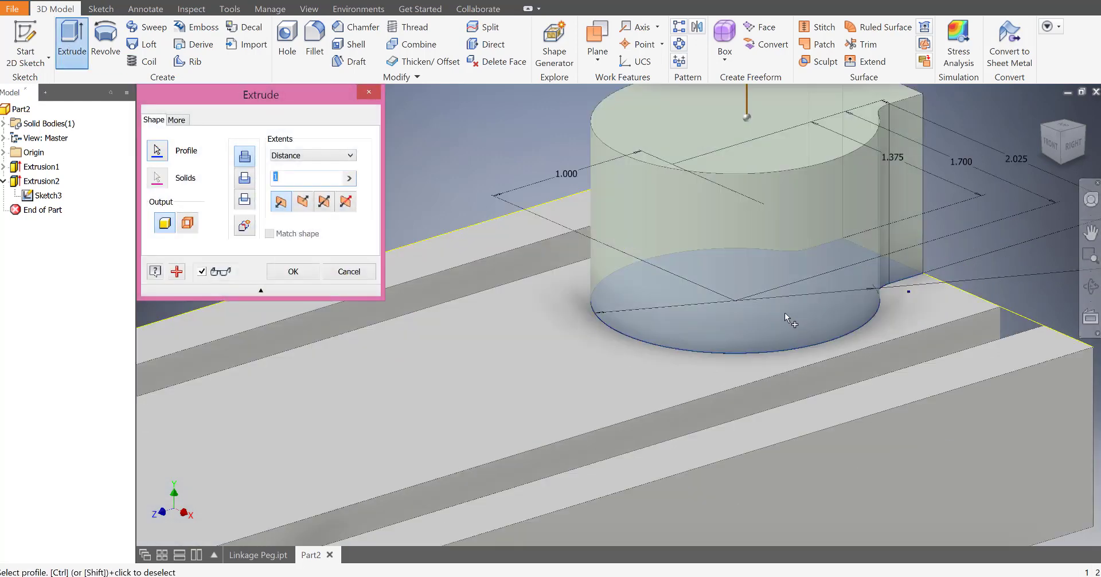
{"action": "left_click", "coordinate": [244, 179]}
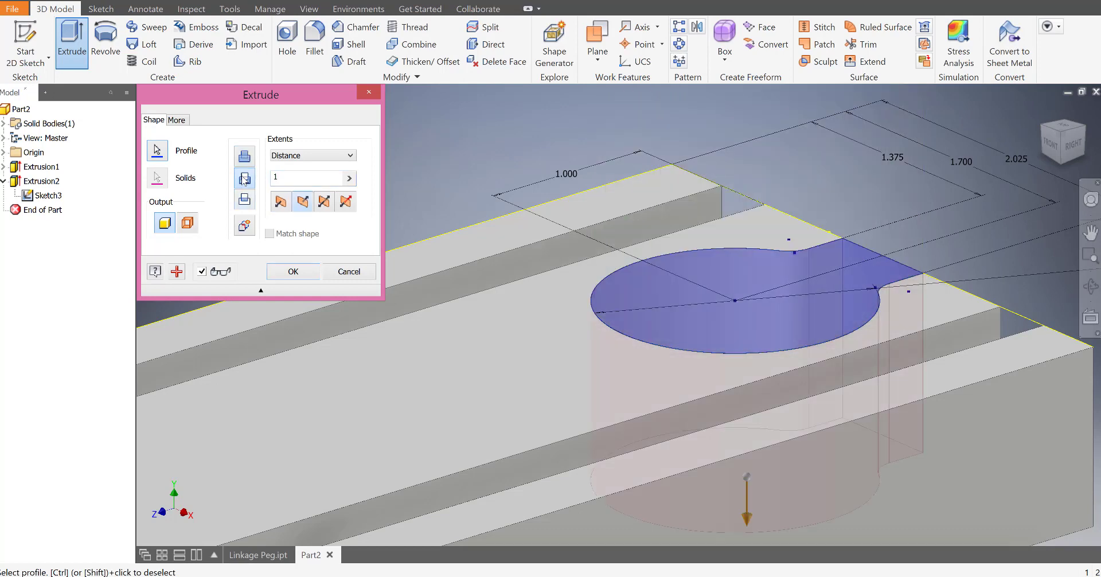
{"action": "left_click", "coordinate": [273, 183]}
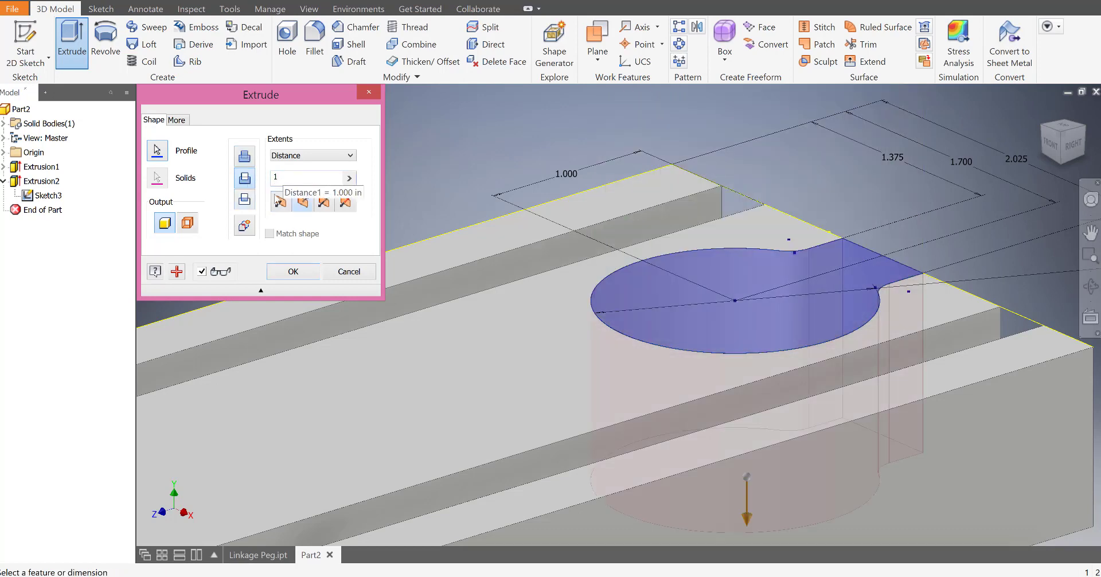
{"action": "left_click", "coordinate": [314, 276]}
Hide the shared Sketch3 so only the solid track is displayed
{"action": "scroll", "coordinate": [329, 293], "scroll_direction": "up", "scroll_amount": 5}
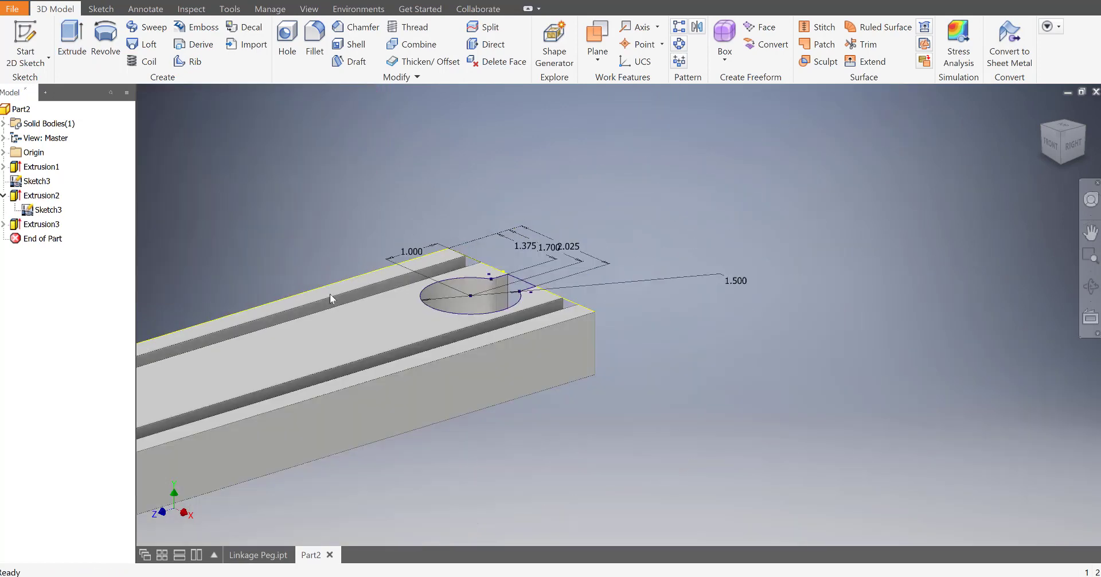
{"action": "right_click", "coordinate": [38, 211]}
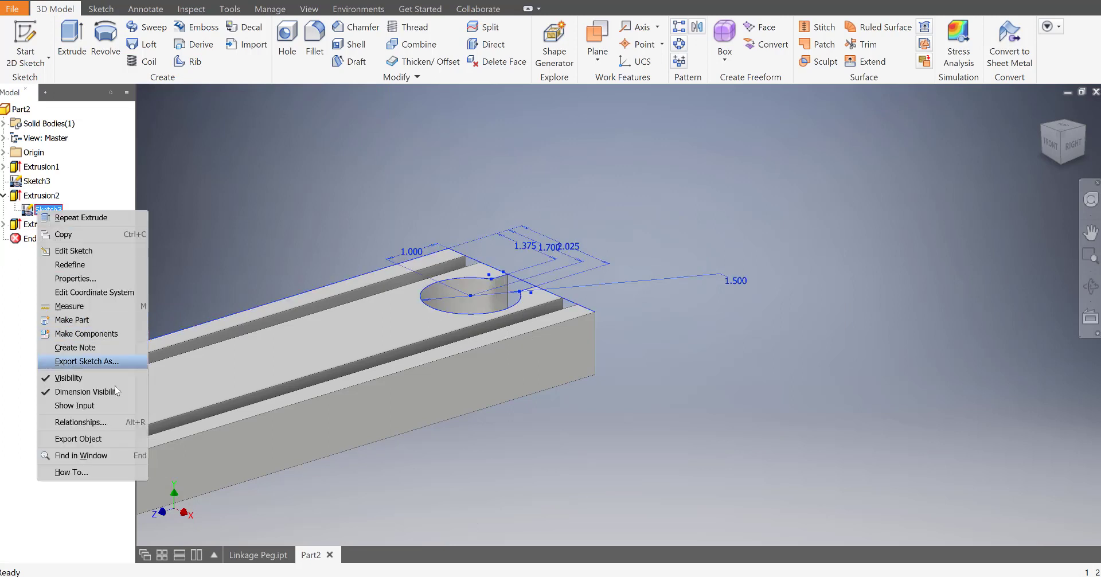
{"action": "left_click", "coordinate": [68, 377]}
{"action": "scroll", "coordinate": [241, 396], "scroll_direction": "up", "scroll_amount": 5}
{"action": "scroll", "coordinate": [250, 401], "scroll_direction": "down", "scroll_amount": 5}
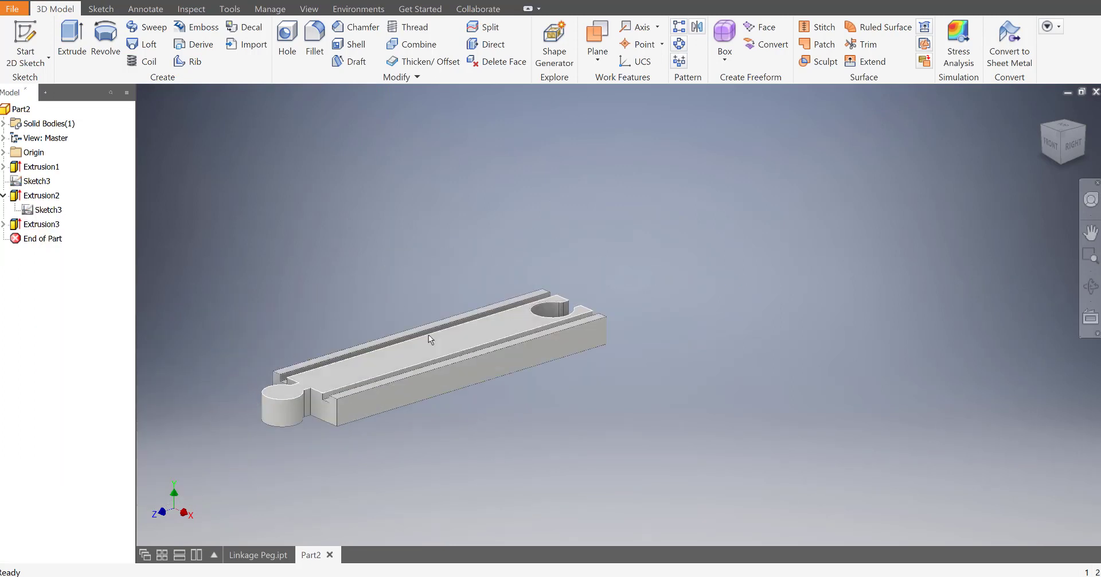